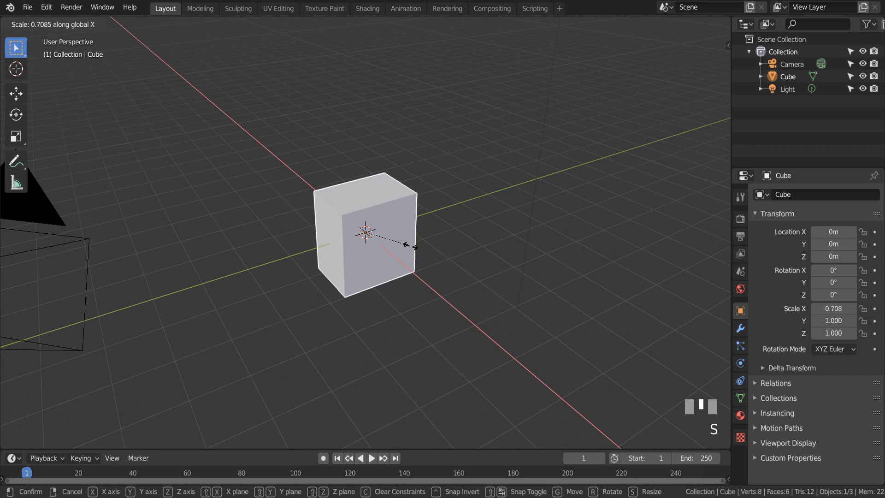
Scale the cube to about 0.71 along X and by 6 along Y to form a long block.
click(410, 247)
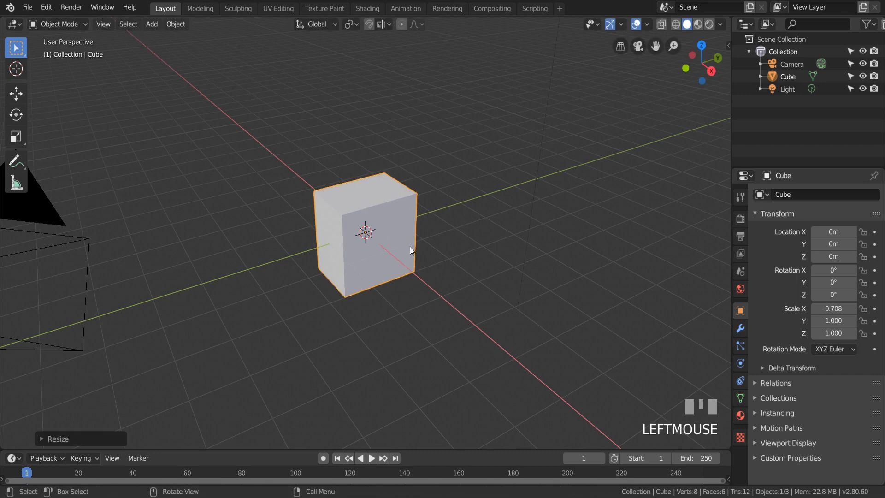
middle_drag(410, 248, 318, 295)
scroll(416, 240, up, 5)
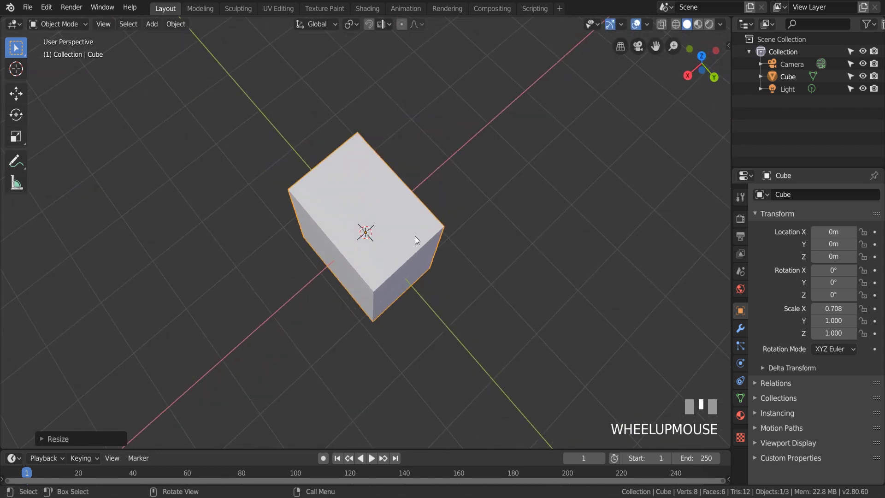
middle_drag(409, 237, 459, 175)
key(s)
key(y)
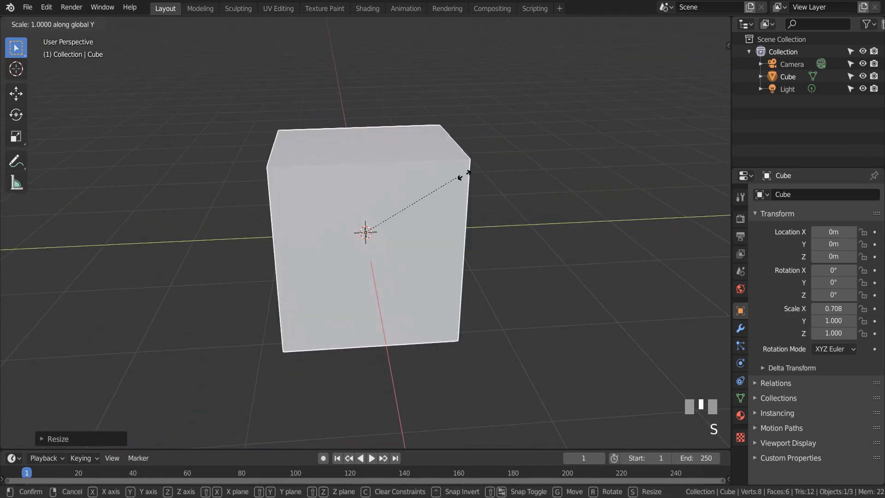
key(6)
key(Return)
scroll(553, 216, down, 5)
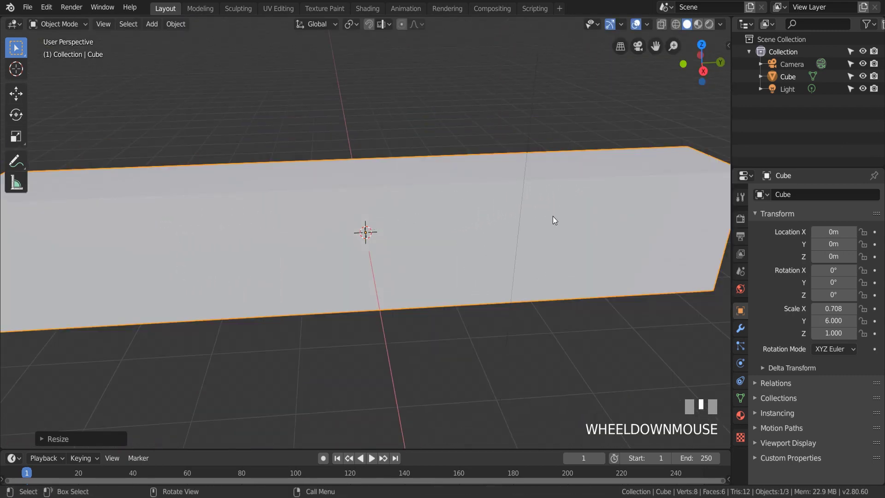
middle_drag(540, 234, 543, 241)
scroll(543, 242, down, 1)
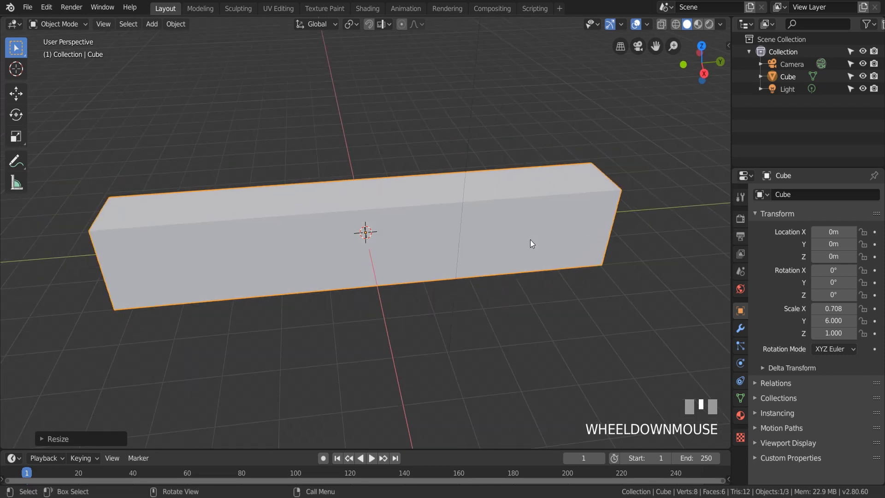
Enter Edit Mode and add two evenly spaced, unslid loop cuts that divide the block's length into three sections.
click(56, 26)
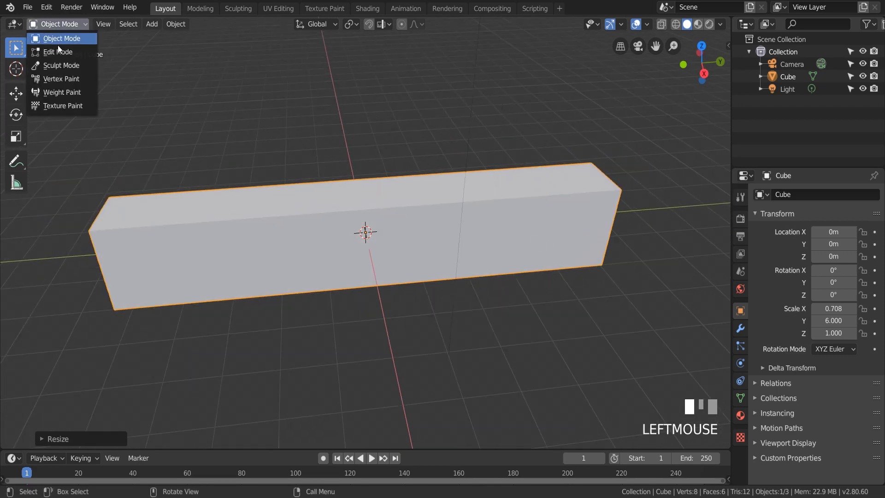
click(57, 52)
key(ctrl+r)
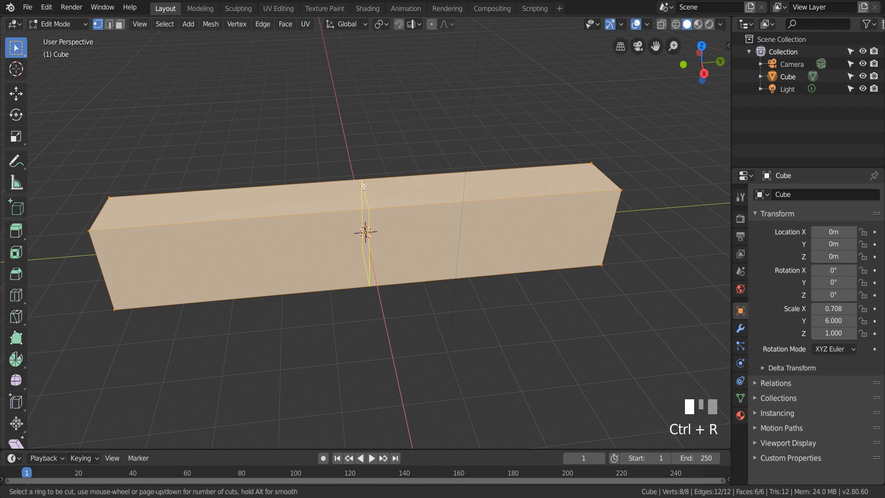
scroll(364, 221, up, 1)
click(362, 185)
click(365, 185)
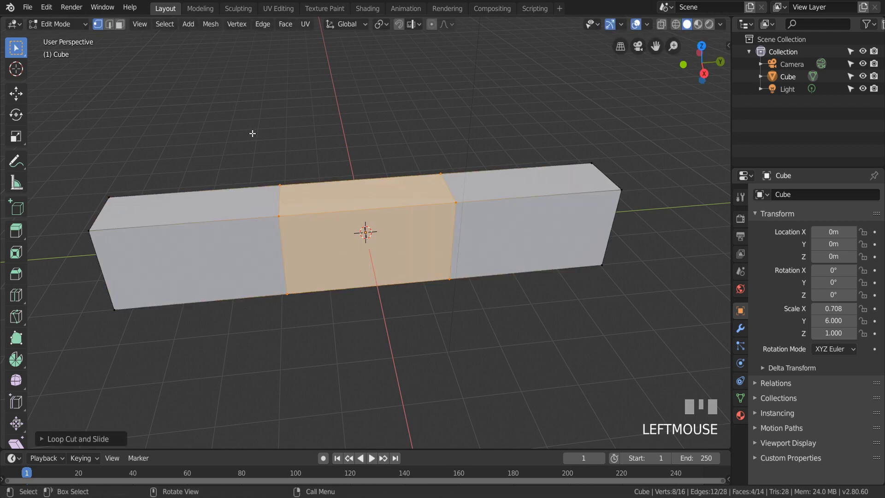
Extrude the top faces of the two outer sections upward into tall pillars, leaving the middle section low.
click(231, 206)
shift+click(520, 179)
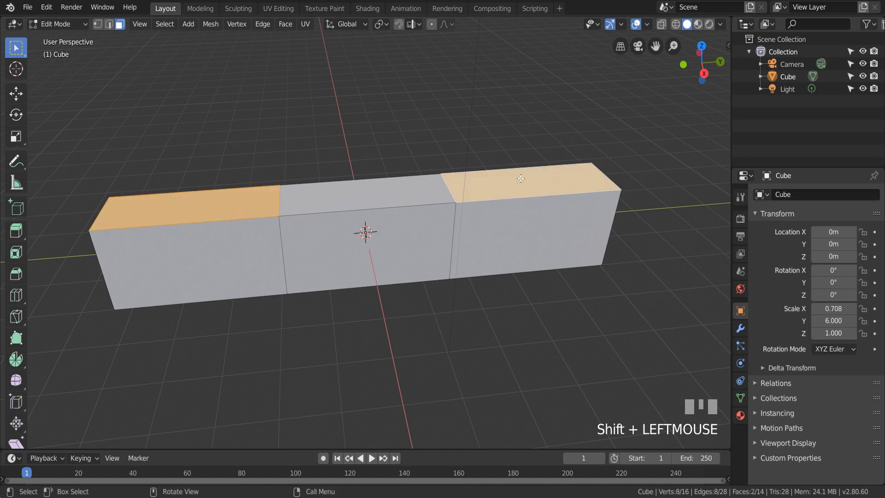
key(e)
key(Return)
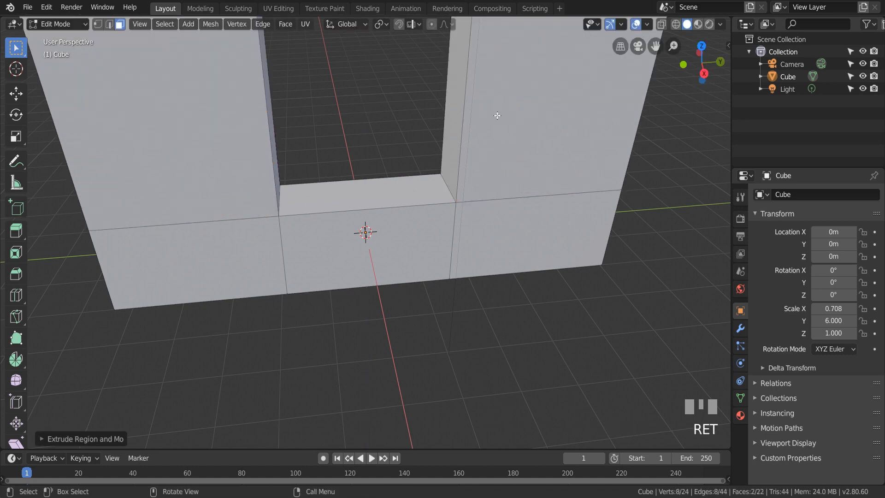
drag(673, 46, 472, 368)
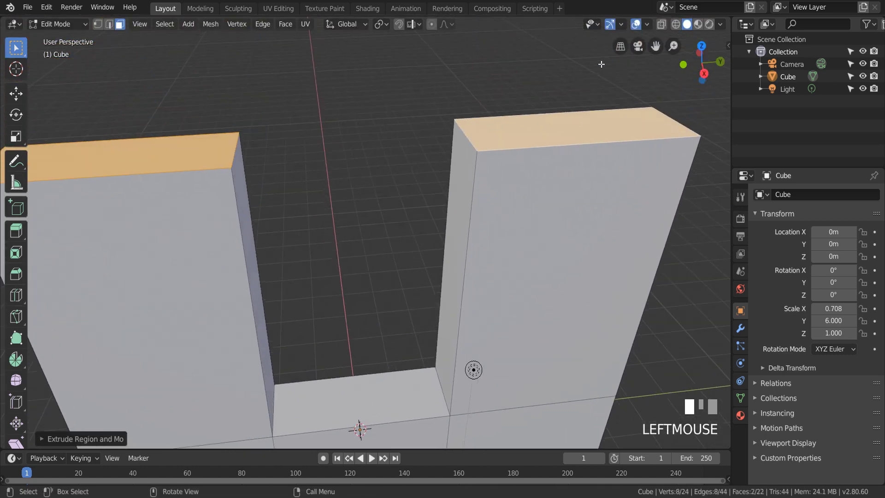
scroll(503, 100, down, 2)
mouse_move(504, 101)
middle_down()
mouse_move(479, 106)
mouse_move(521, 104)
mouse_move(506, 102)
middle_up()
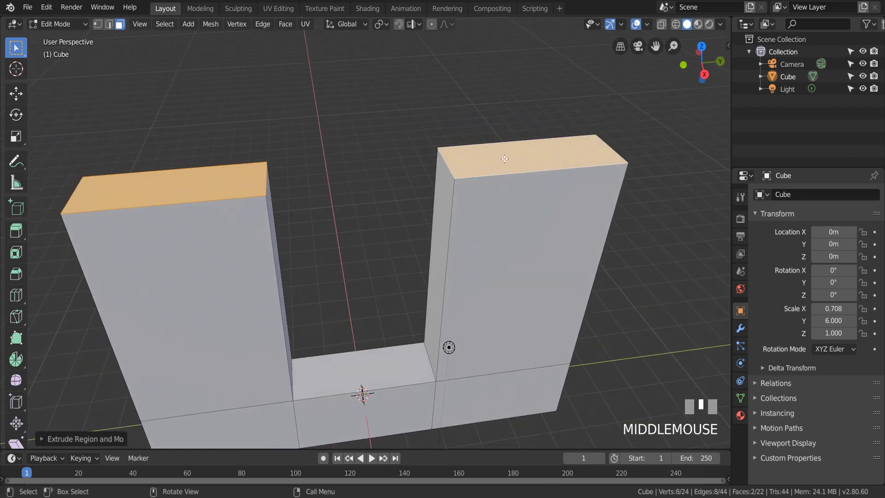
scroll(570, 193, down, 1)
Select the whole mesh and enable Fluid physics on the object with the type Obstacle.
key(a)
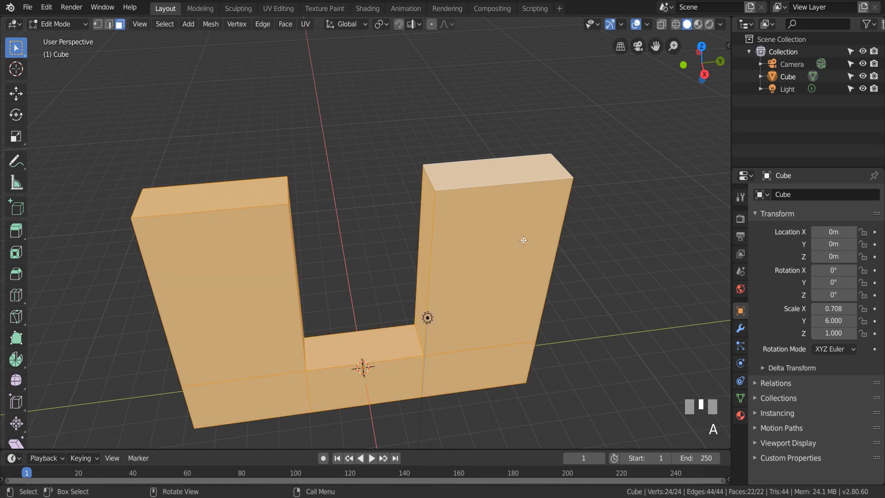
middle_drag(592, 231, 588, 202)
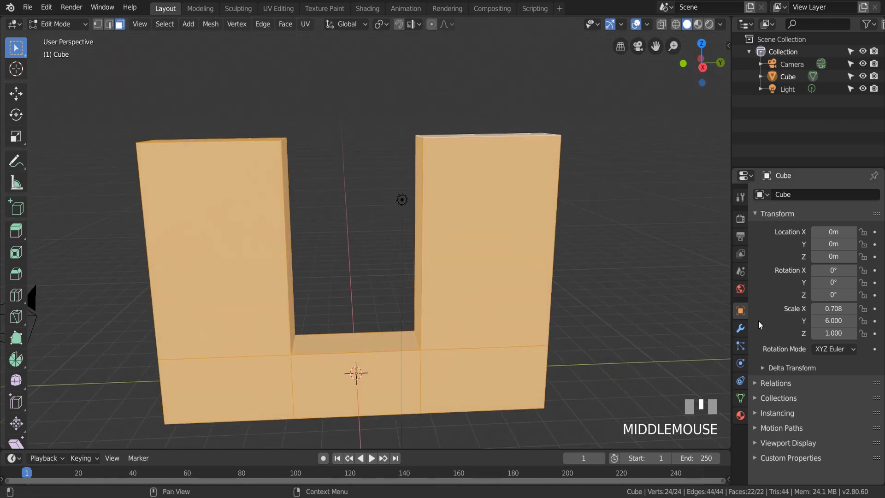
click(744, 366)
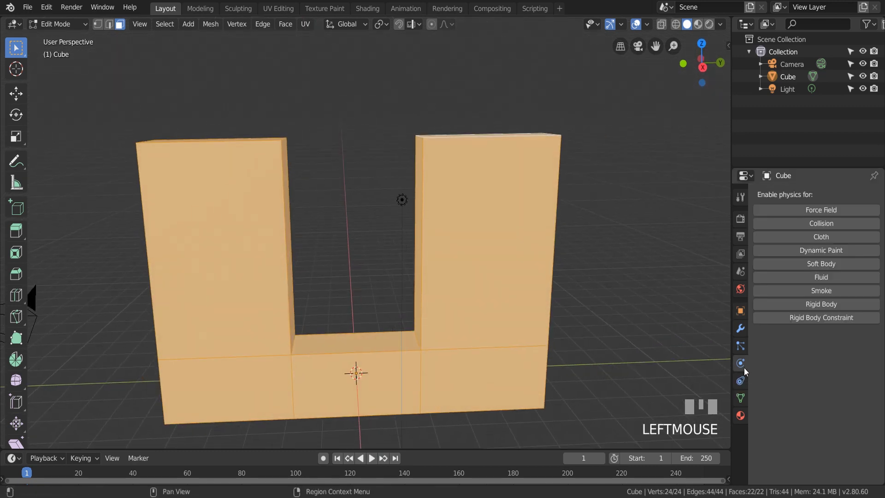
click(833, 276)
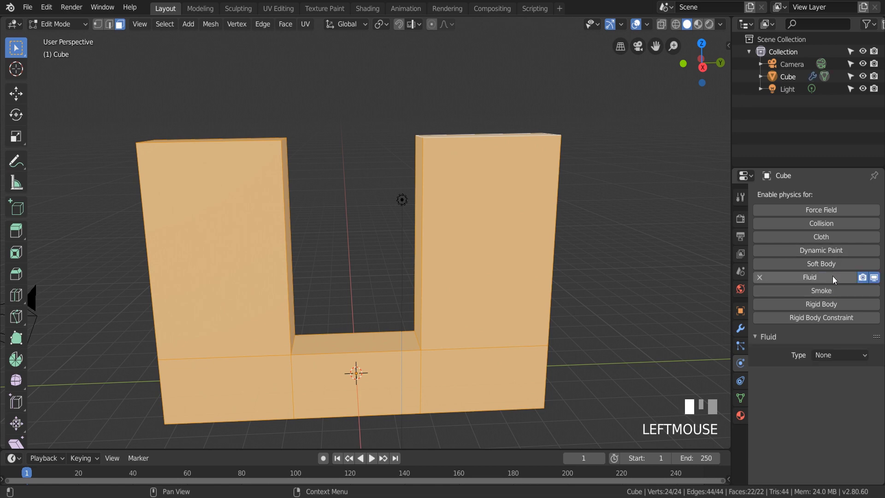
click(846, 353)
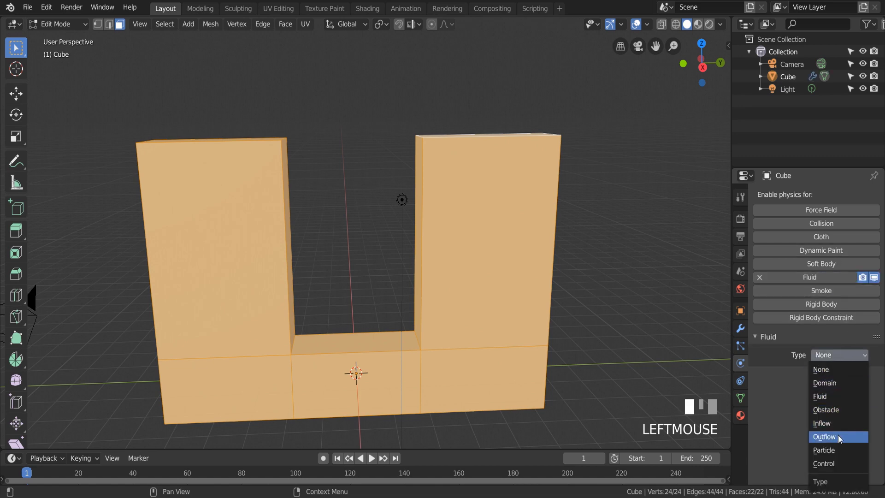
click(827, 410)
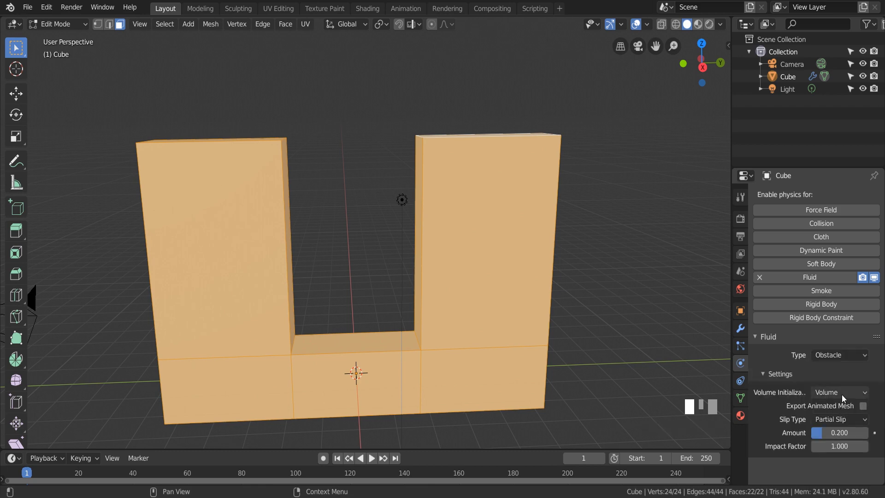
Set the obstacle's volume initialization to Shell and its slip type to Free Slip.
click(841, 392)
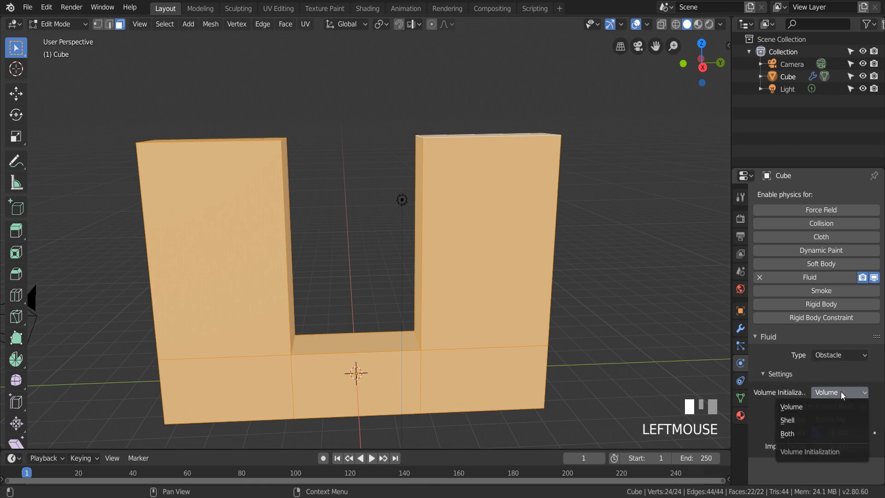
click(795, 420)
click(839, 420)
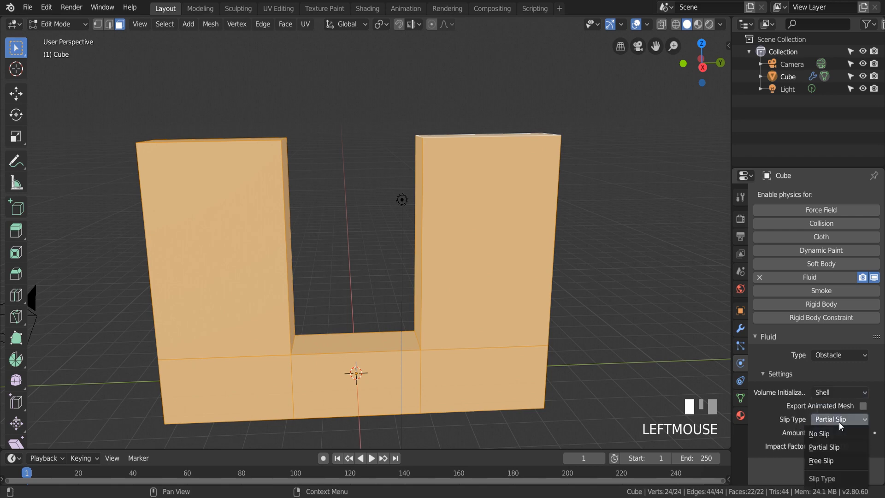
click(828, 460)
Duplicate the top face of the positive-Y pillar and move the copy about -4.04 m along Y, between the pillars.
middle_drag(378, 230, 620, 77)
click(109, 25)
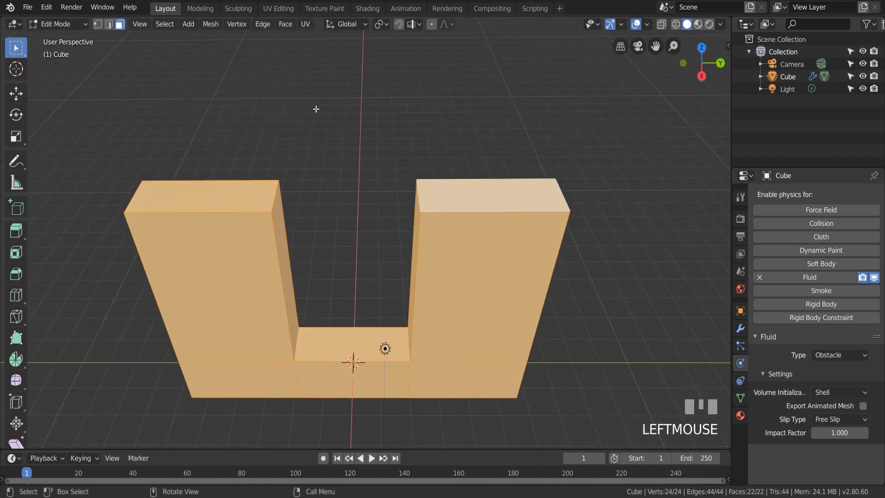
click(480, 210)
key(shift+d)
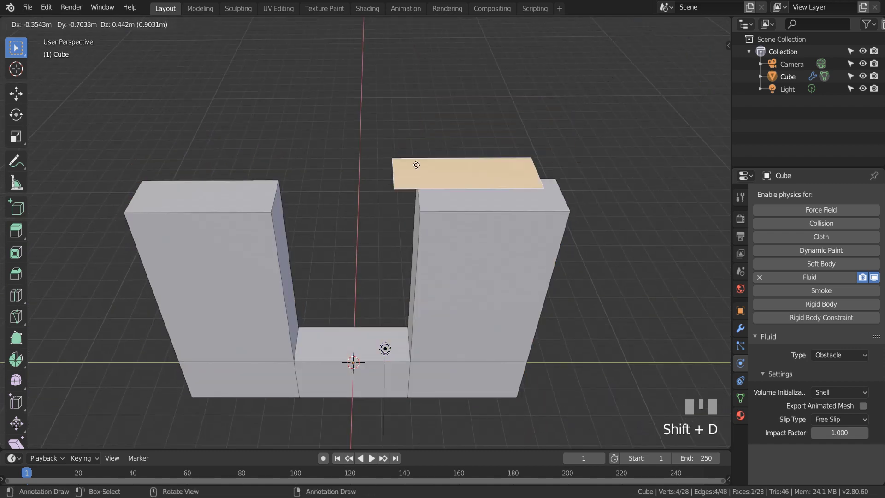
key(Escape)
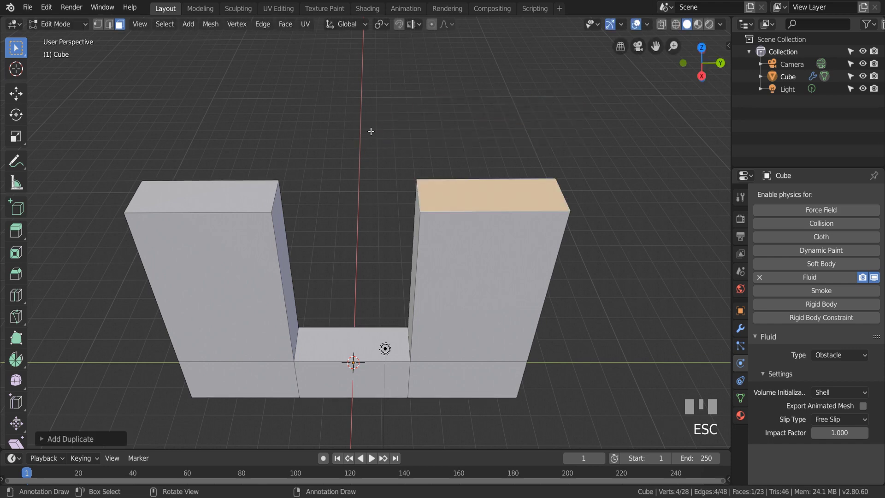
key(g)
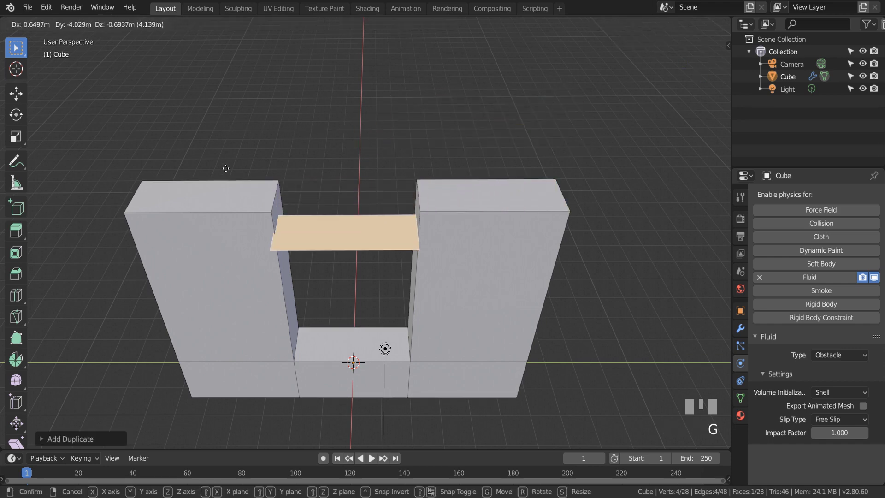
key(y)
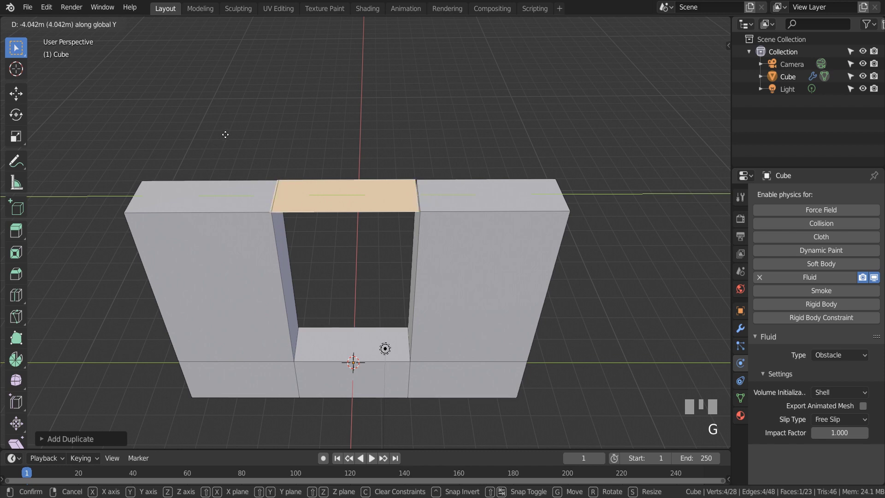
click(225, 135)
Scale the duplicated face along Y to about 0.87 so it is narrower than the gap between the pillars.
key(s)
key(y)
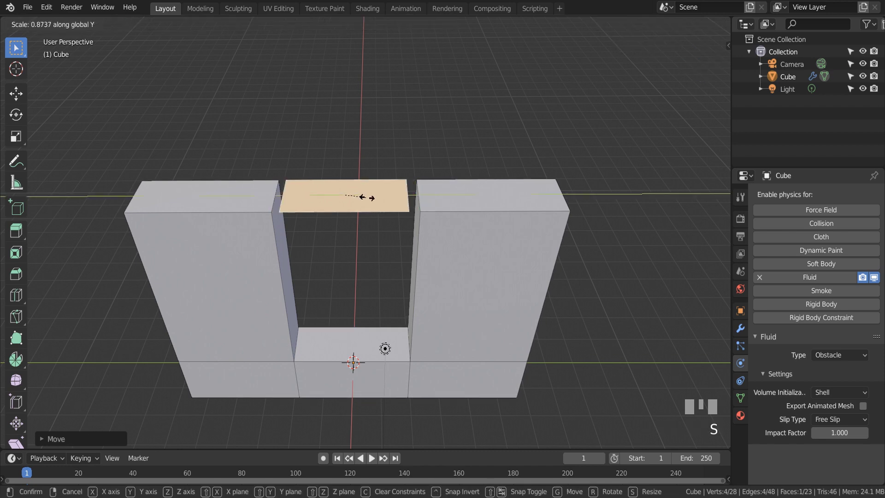
click(366, 196)
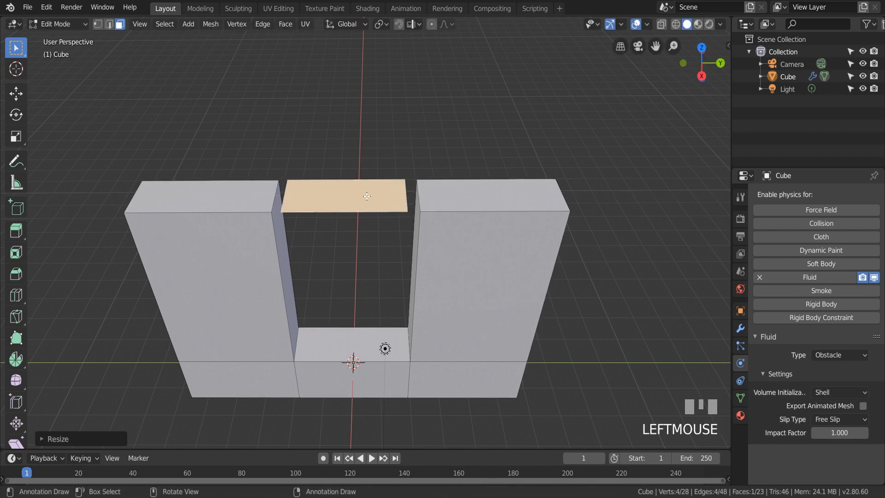
Rotate the duplicated face around the X axis so it slopes down toward the positive-Y pillar.
middle_drag(367, 196, 628, 59)
drag(655, 47, 691, 152)
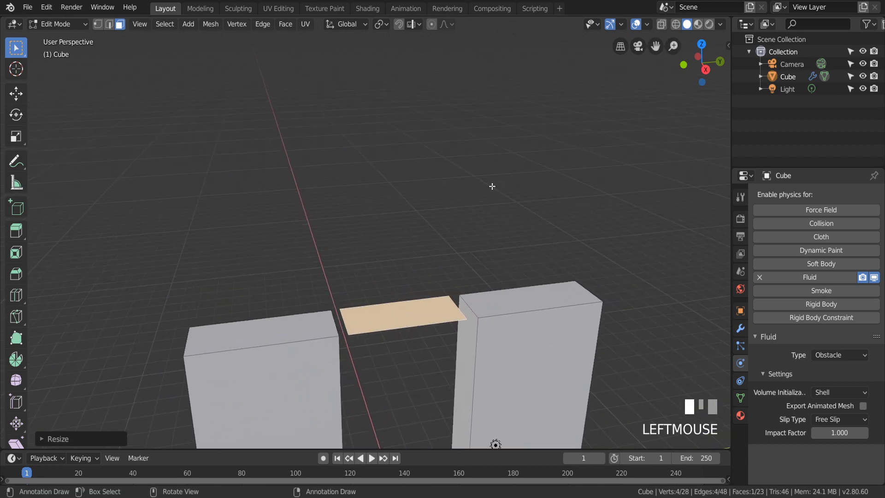
scroll(431, 293, up, 3)
middle_drag(431, 292, 419, 252)
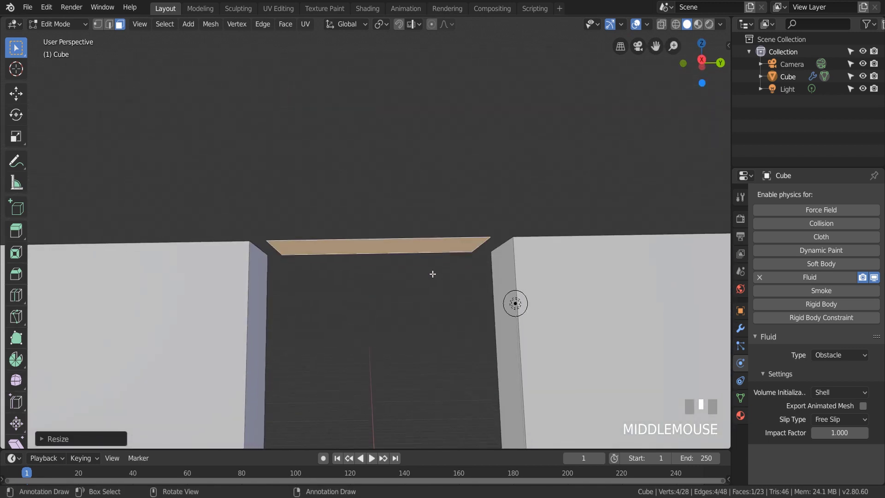
key(r)
key(x)
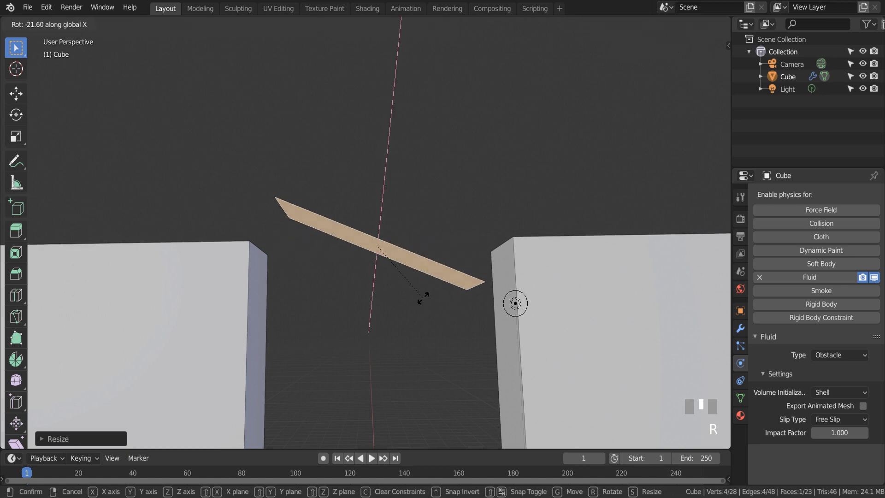
click(422, 295)
Move the tilted face about 2.2 m down along Z, between the pillars in the right orthographic view.
mouse_move(425, 292)
middle_down()
mouse_move(413, 318)
mouse_move(417, 308)
middle_up()
scroll(418, 308, down, 2)
middle_click(418, 308)
key(KP_3)
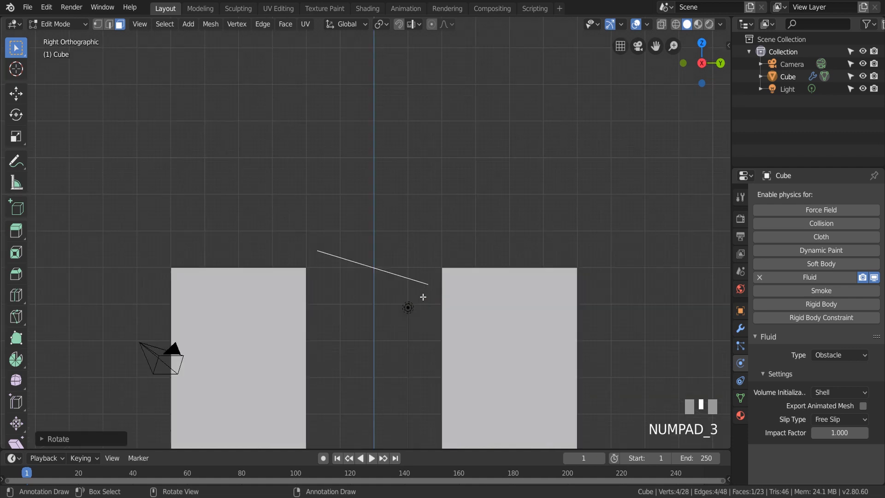
key(g)
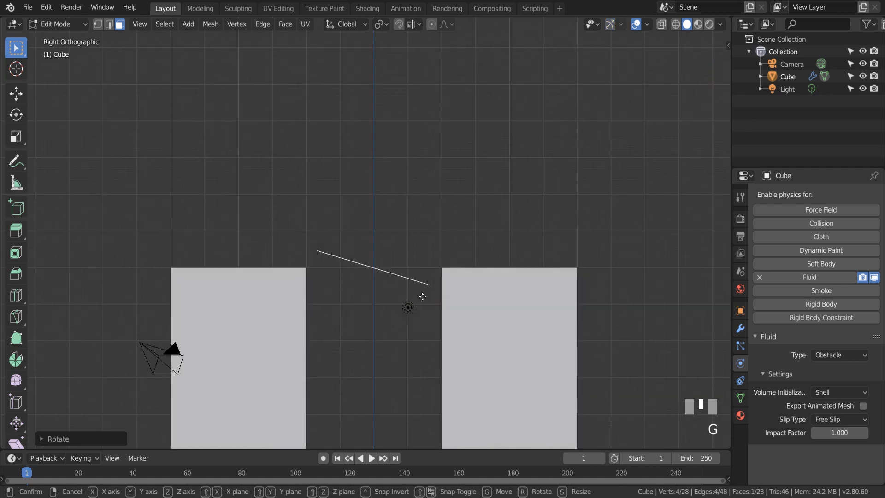
key(z)
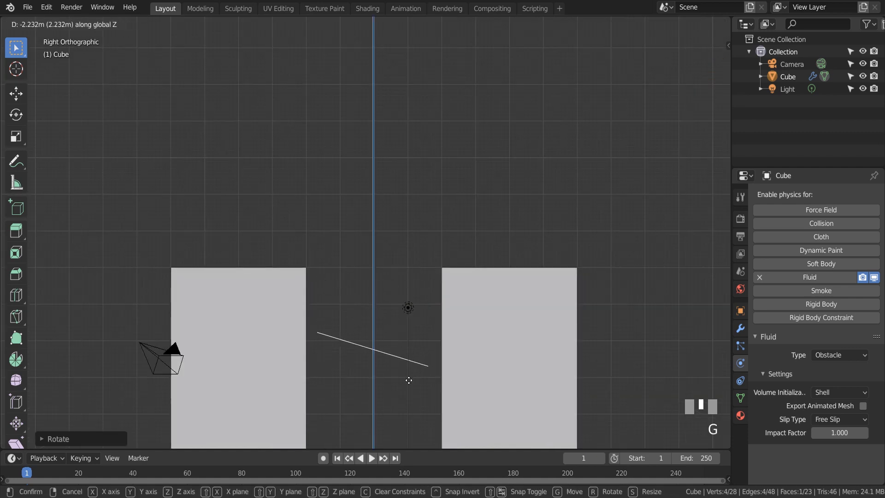
click(408, 377)
Move the tilted face about -0.3 m along Y so its upper end meets the negative-Y pillar.
key(g)
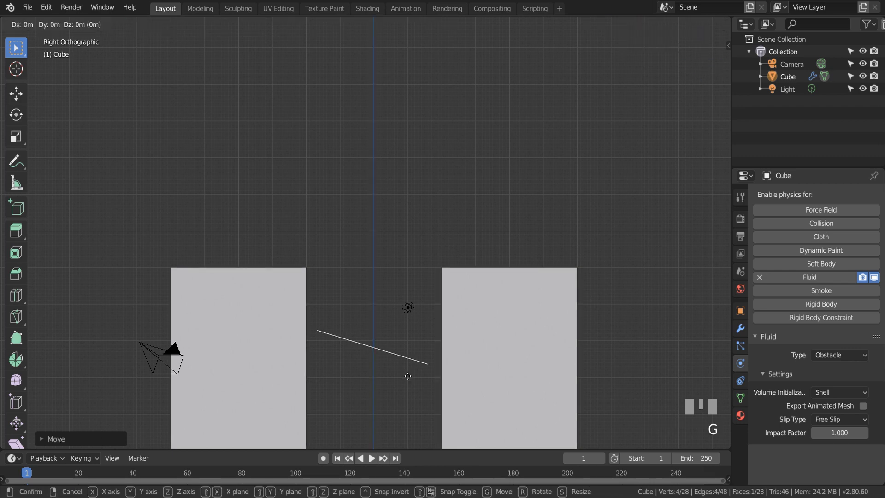
key(y)
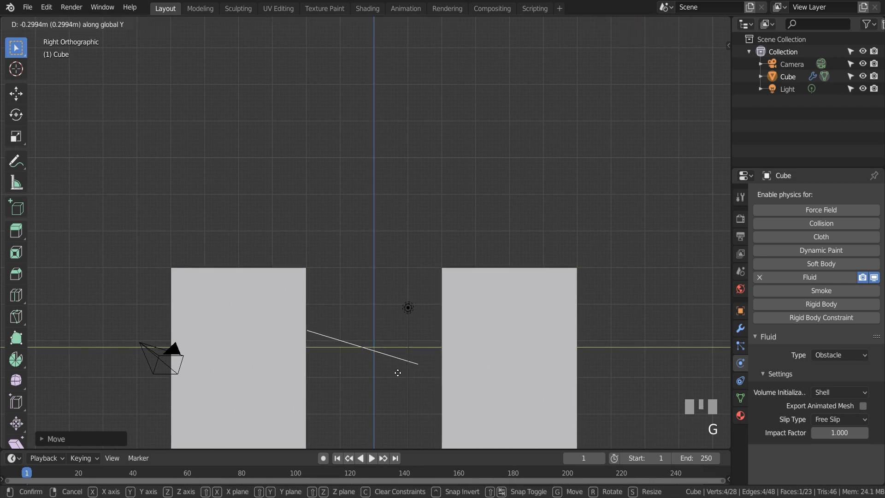
click(398, 372)
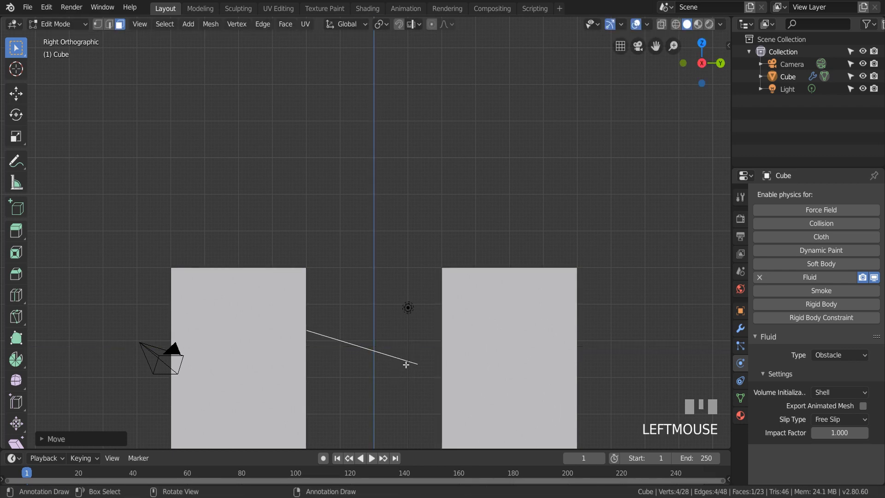
Extrude the tilted face about 0.14 m along its normal to turn it into a solid plate.
middle_drag(405, 364, 429, 350)
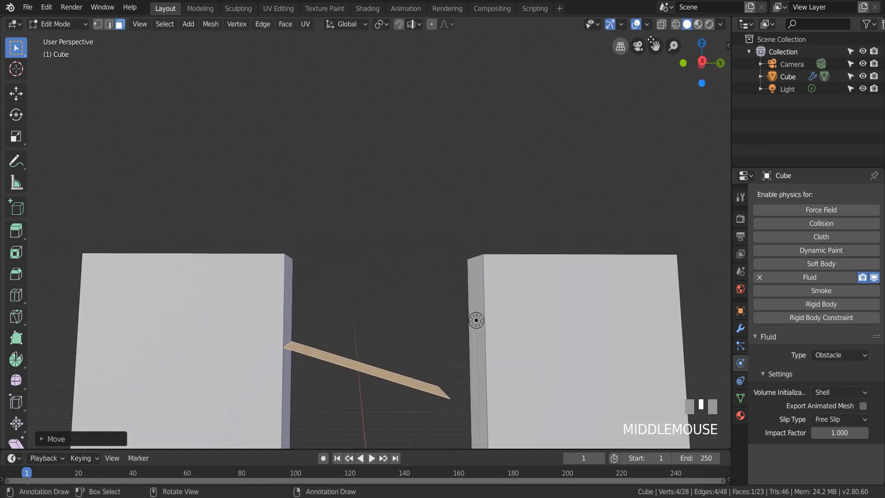
drag(655, 46, 555, 138)
middle_drag(555, 138, 418, 356)
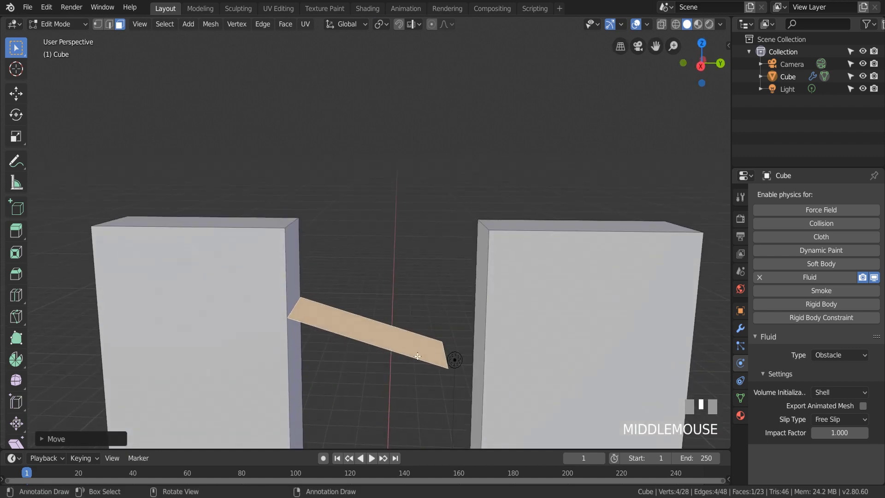
key(e)
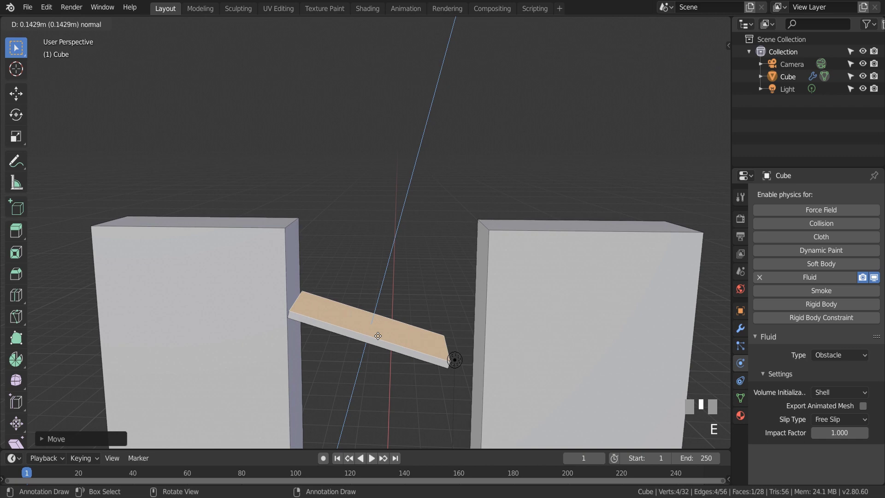
click(377, 336)
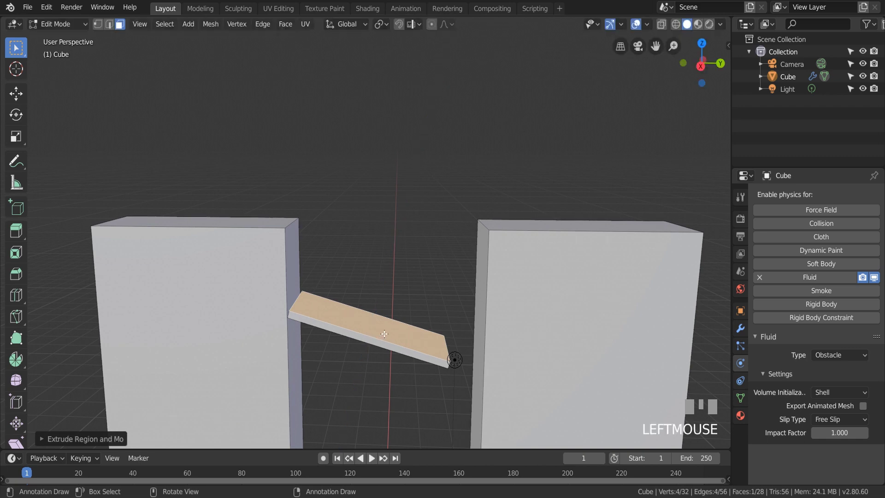
Select the face loop around the plate, duplicate it, and move the copy about 1.8 m down along Z.
alt+click(384, 334)
middle_drag(384, 333, 395, 317)
scroll(396, 317, down, 2)
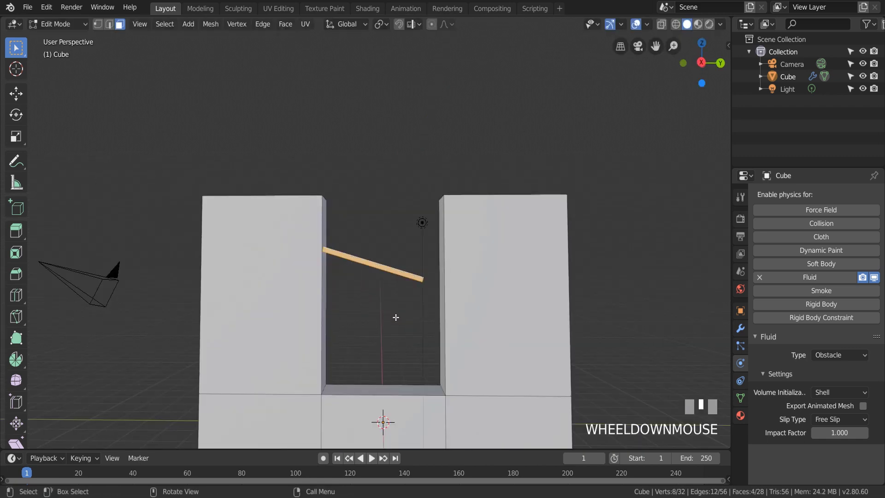
key(shift+d)
key(Escape)
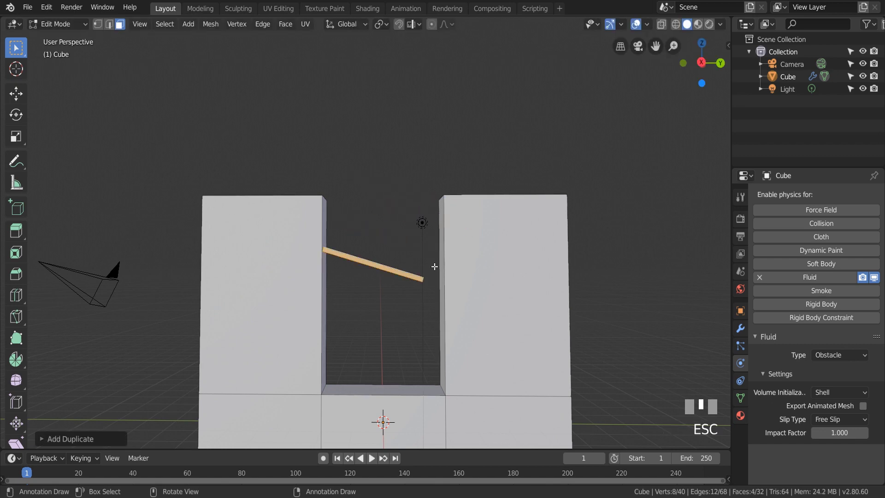
key(g)
key(z)
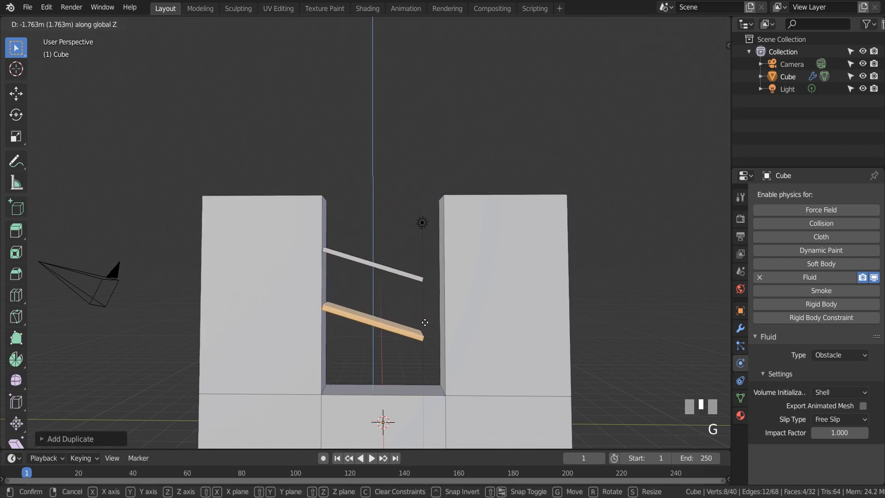
click(426, 317)
Rotate the duplicated plate around the X axis so it slopes down toward the negative-Y pillar.
middle_drag(426, 317, 427, 303)
key(r)
key(x)
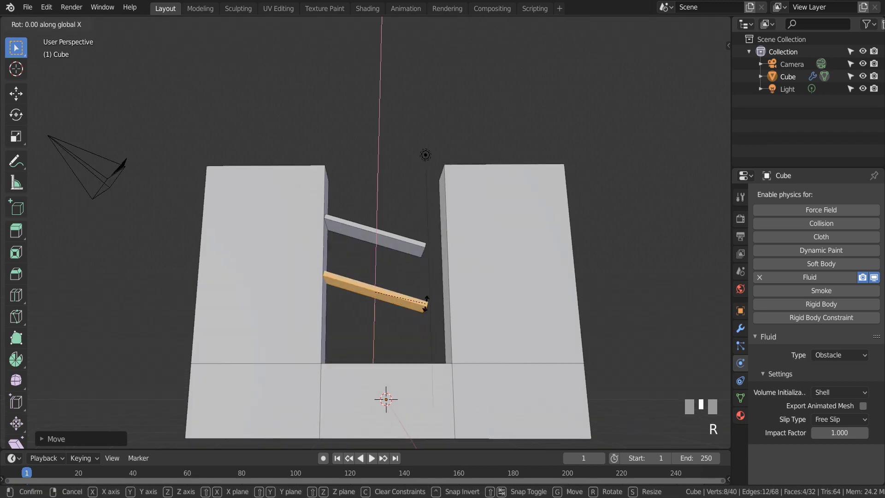
click(429, 280)
Move the lower plate about 0.67 m along Y so its raised end meets the positive-Y pillar.
scroll(647, 92, up, 2)
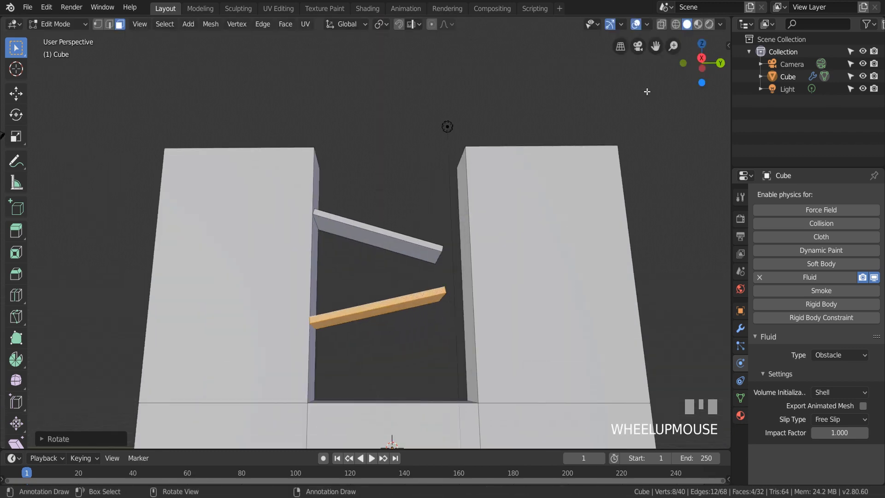
drag(655, 46, 414, 290)
mouse_move(414, 291)
middle_down()
mouse_move(415, 300)
mouse_move(416, 292)
middle_up()
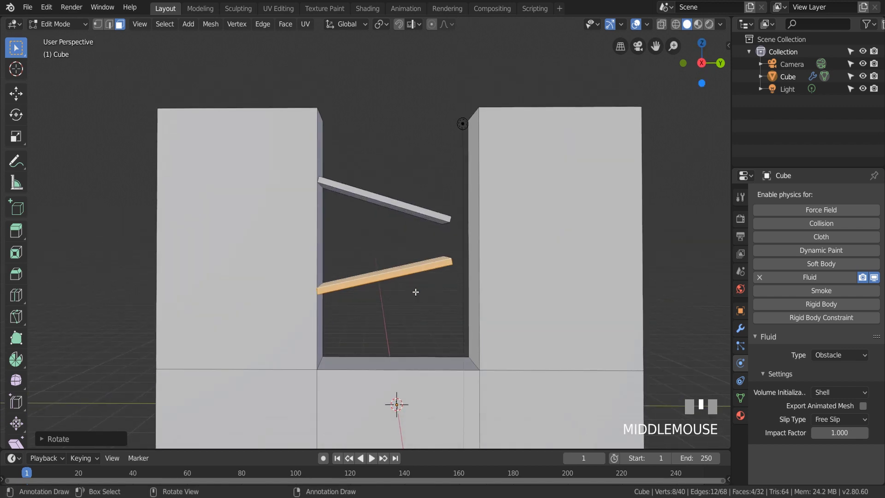
key(KP_3)
key(g)
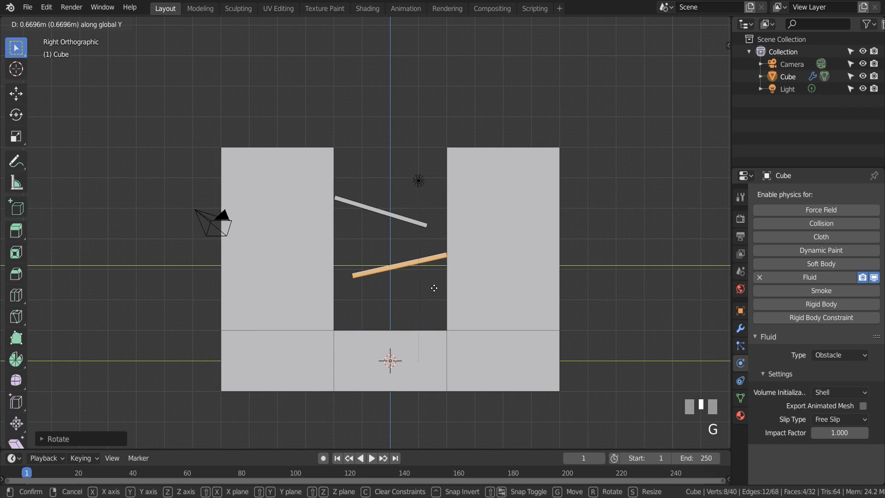
click(434, 289)
Fill the open free end of the lower plate with a face, using its boundary edge loop.
scroll(396, 272, up, 3)
middle_drag(381, 263, 353, 213)
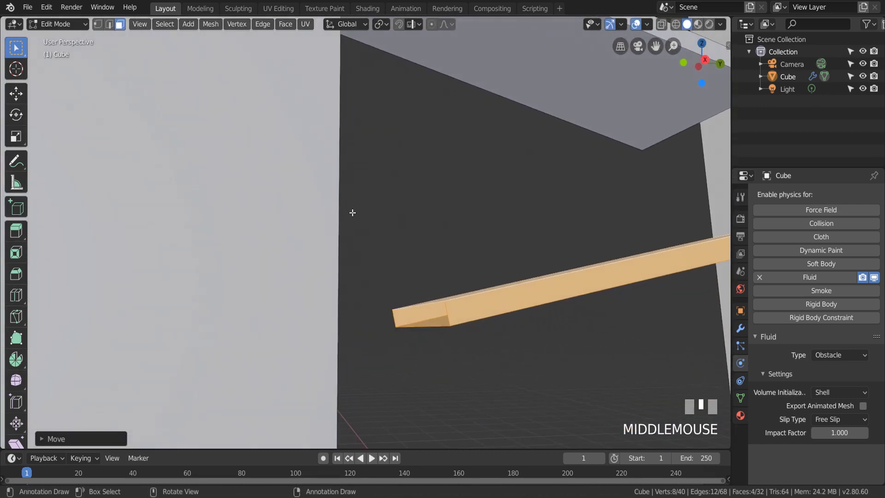
click(109, 24)
click(446, 316)
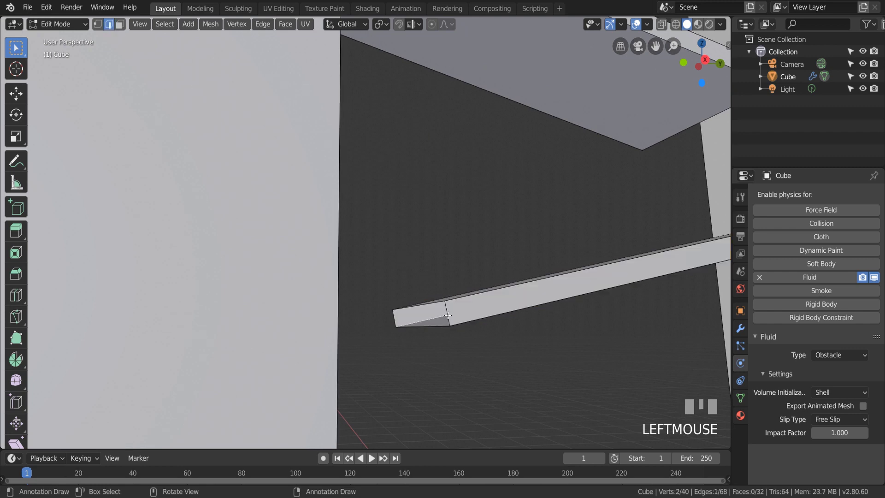
alt+click(448, 315)
key(f)
scroll(502, 329, down, 3)
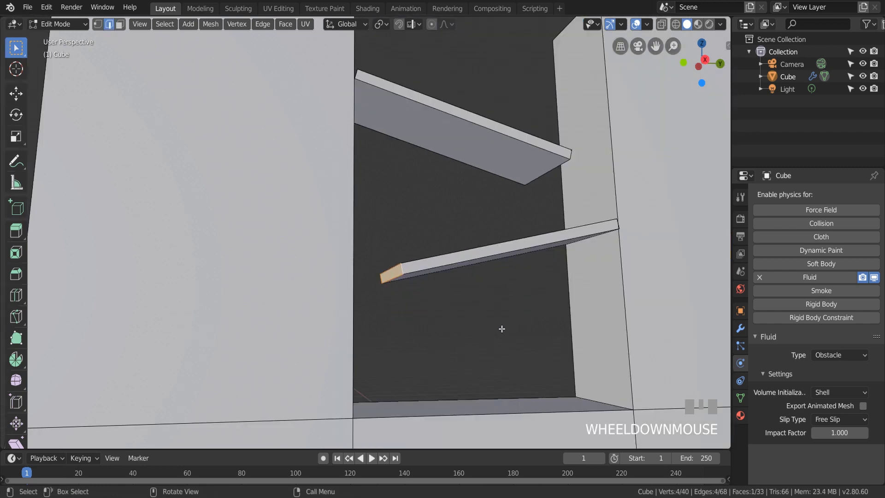
Add three evenly spaced vertical loop cuts through the base section between the pillars.
mouse_move(502, 328)
middle_down()
mouse_move(479, 338)
mouse_move(505, 339)
middle_up()
scroll(480, 338, down, 2)
click(119, 25)
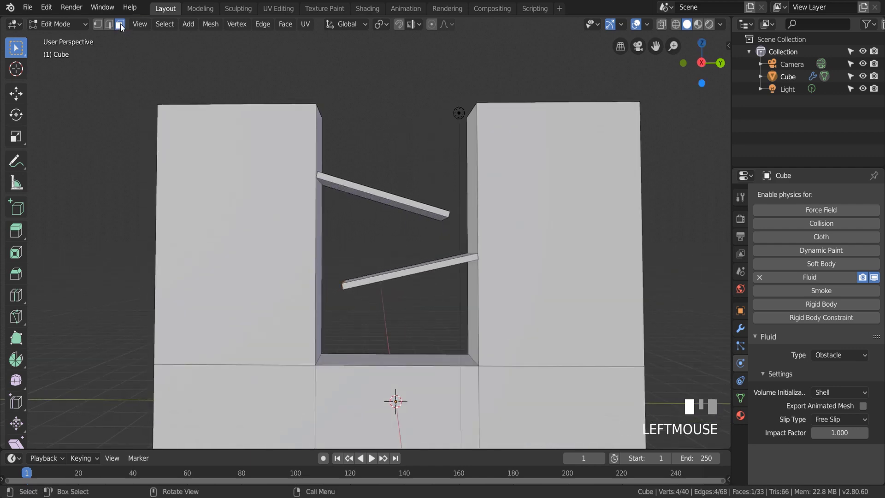
middle_drag(378, 359, 378, 372)
click(379, 372)
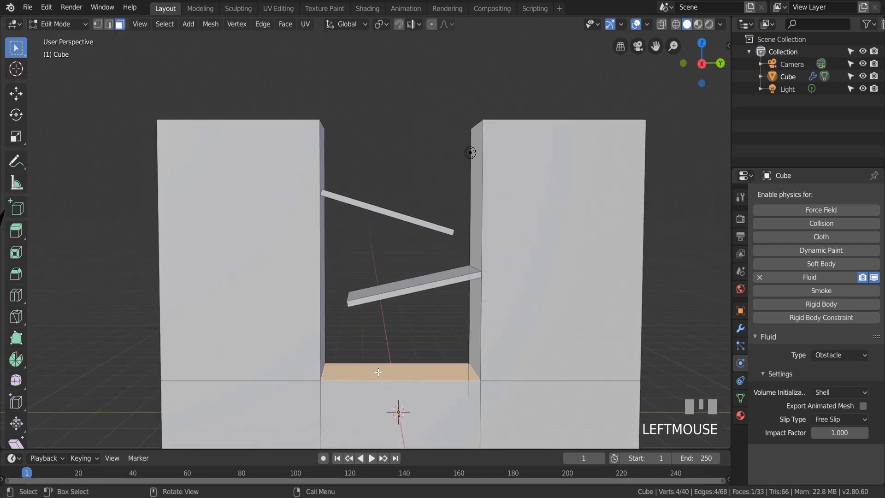
key(ctrl+r)
scroll(387, 364, up, 1)
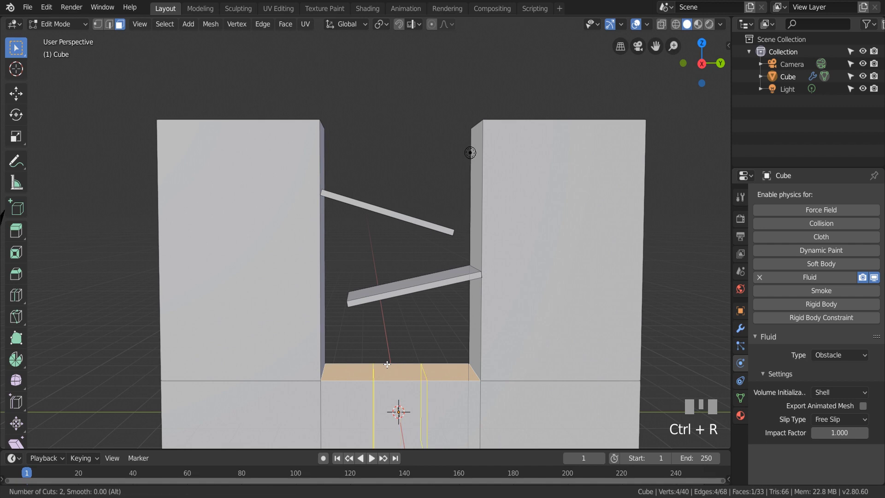
scroll(388, 364, up, 1)
click(387, 364)
click(385, 365)
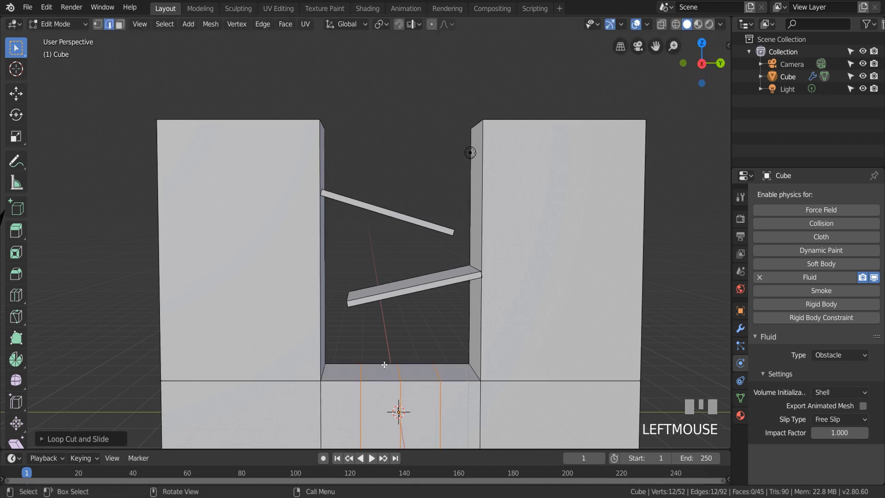
Extrude the second floor face from the negative-Y pillar about 1 m upward to form a block.
key(3)
click(378, 373)
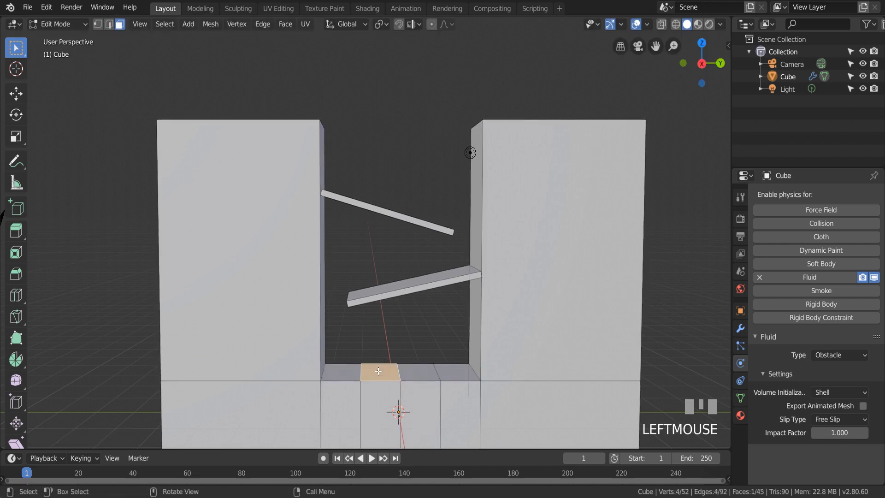
key(e)
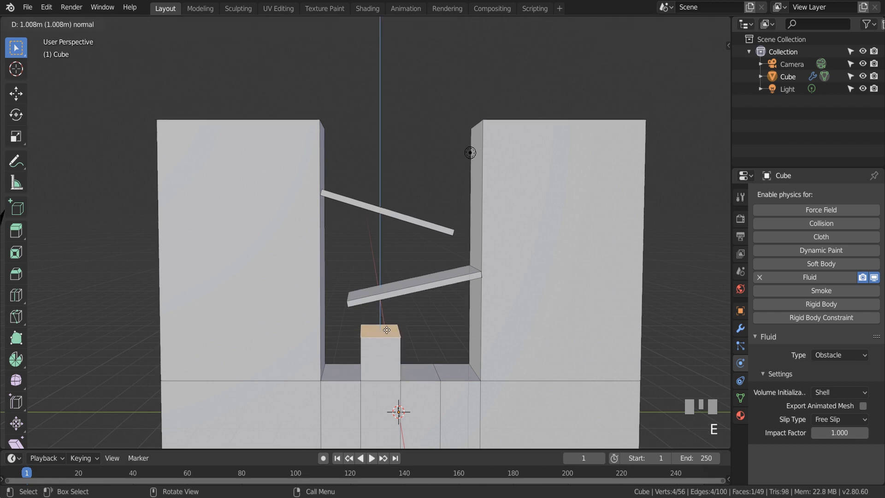
click(386, 330)
Add one centred vertical loop cut through the base section next to the block on its positive-Y side.
click(427, 376)
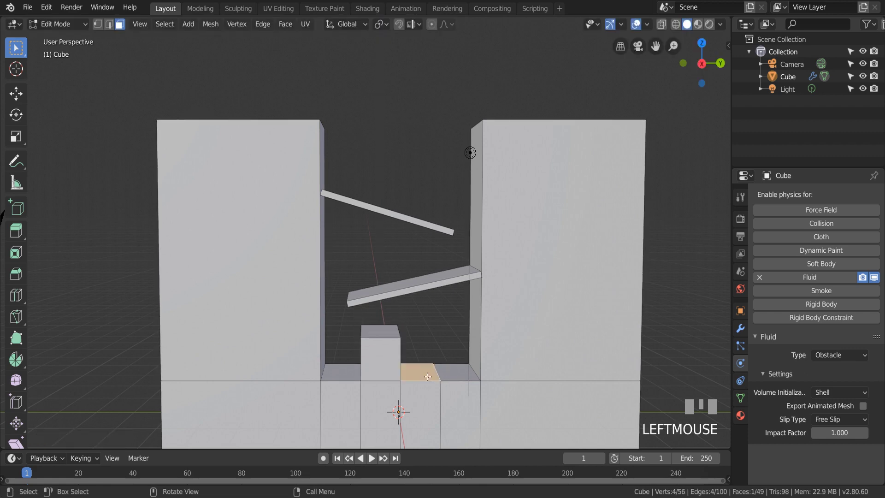
key(ctrl+r)
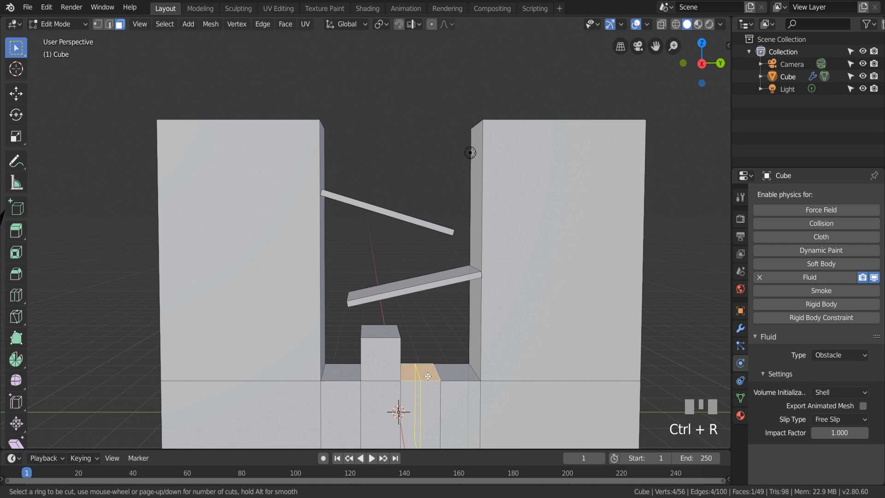
click(428, 376)
click(427, 376)
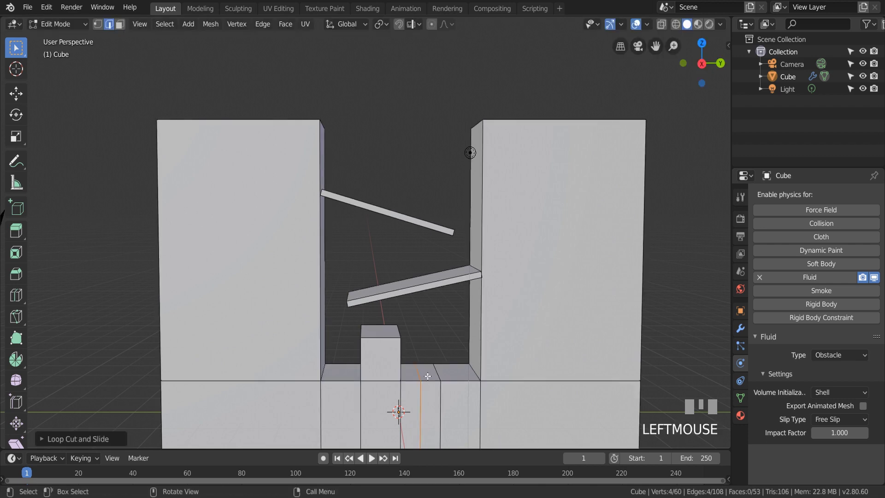
Select the faces around the narrow base strip on the positive-Y side of the new cut and delete them to open a slot.
click(120, 24)
click(433, 378)
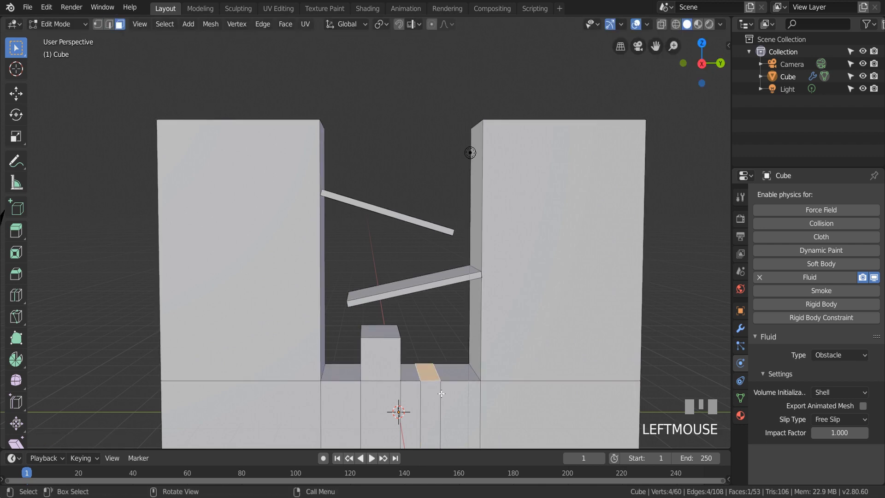
shift+click(435, 404)
middle_drag(435, 403, 439, 334)
shift+click(438, 285)
shift+click(255, 345)
key(x)
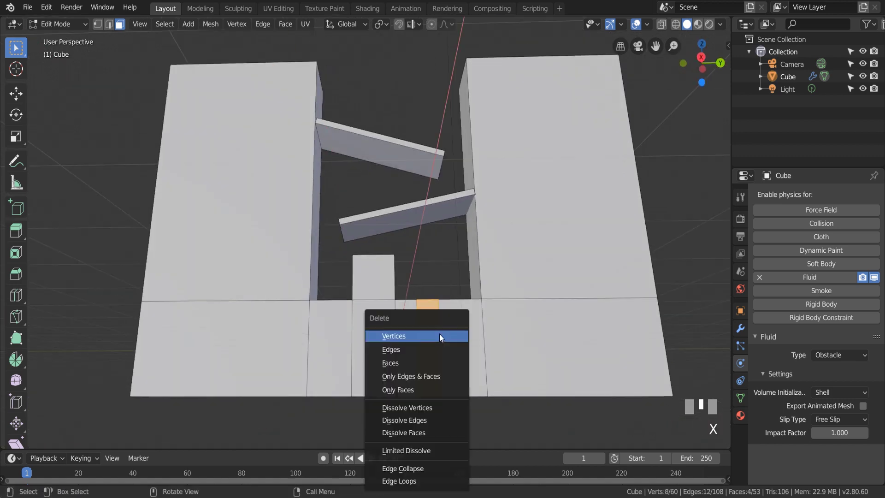
click(422, 363)
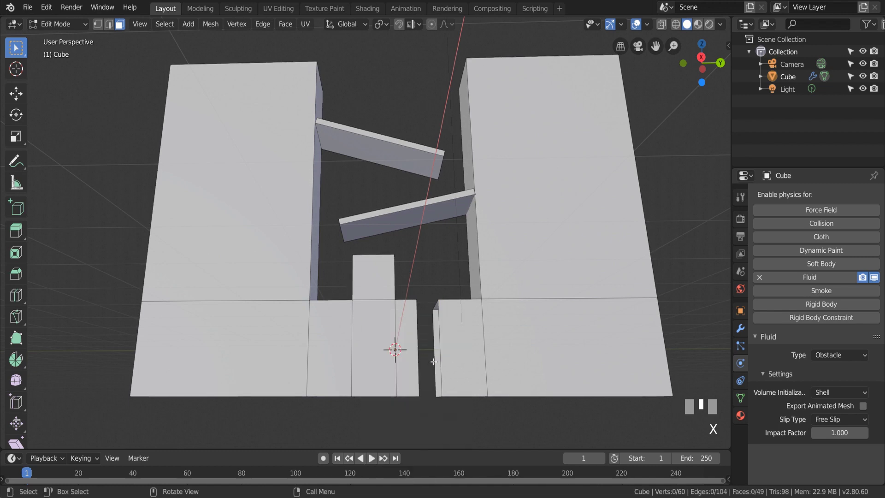
Fill the two open walls of the base slot with faces, using their boundary edge loops.
scroll(457, 372, up, 3)
scroll(256, 207, down, 4)
click(108, 24)
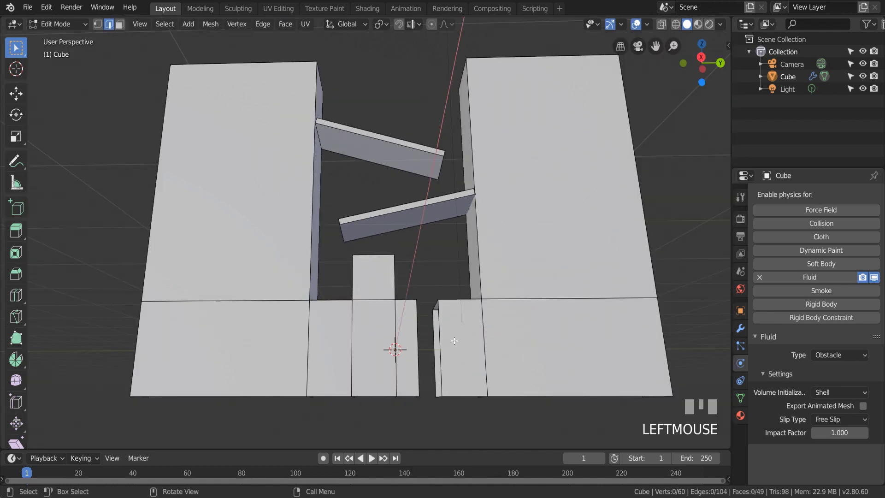
alt+click(440, 334)
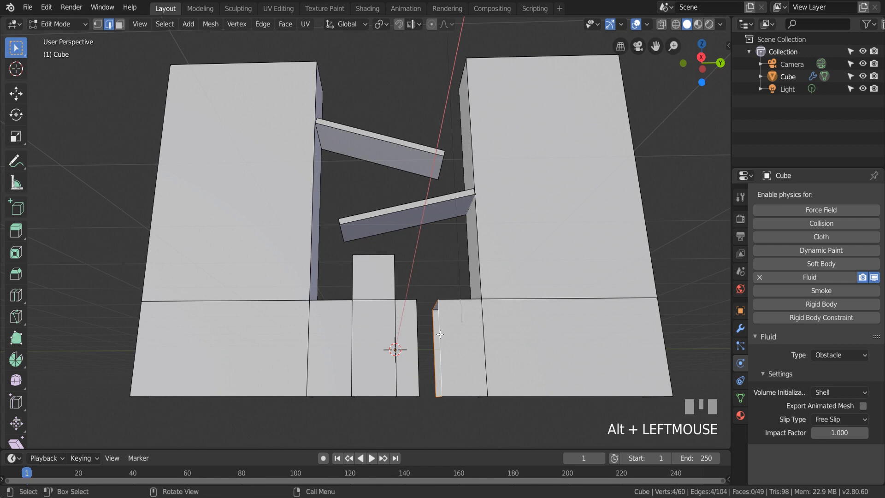
key(f)
middle_drag(440, 334, 414, 291)
alt+click(382, 362)
key(f)
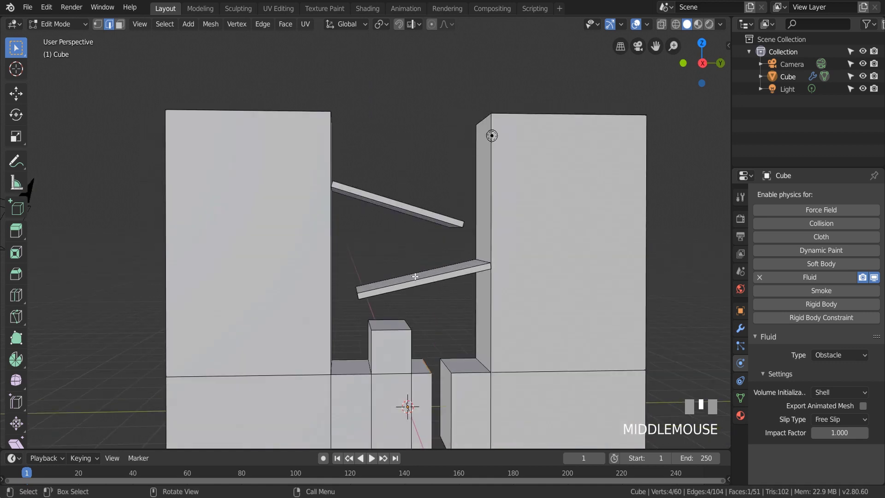
Add three evenly spaced loop cuts across the lower tilted plate.
click(415, 276)
click(120, 24)
scroll(401, 332, up, 2)
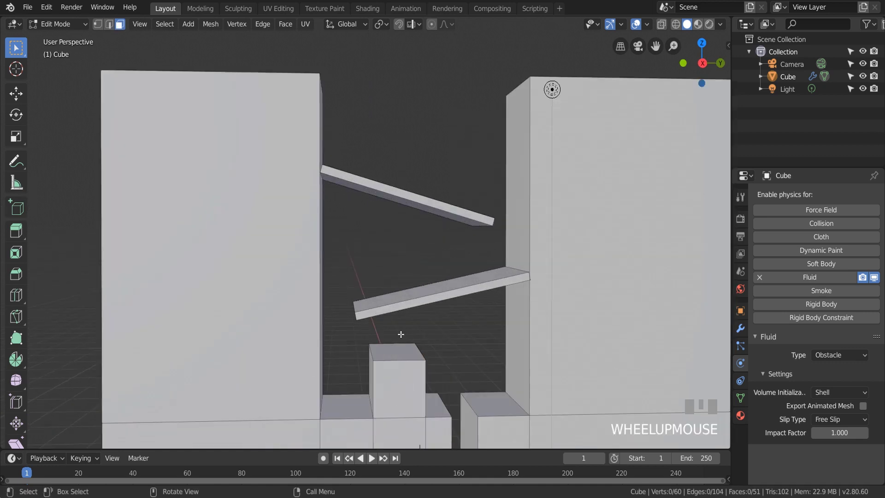
click(409, 296)
key(ctrl+r)
scroll(408, 296, up, 2)
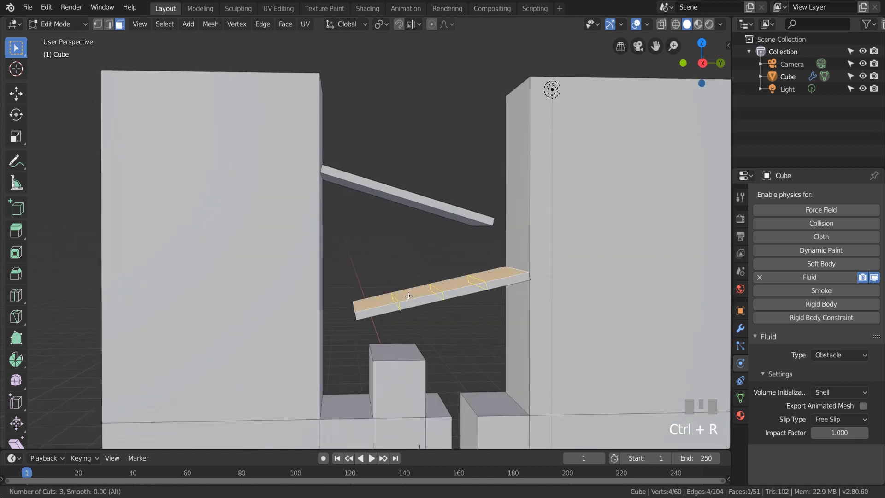
click(409, 295)
click(409, 295)
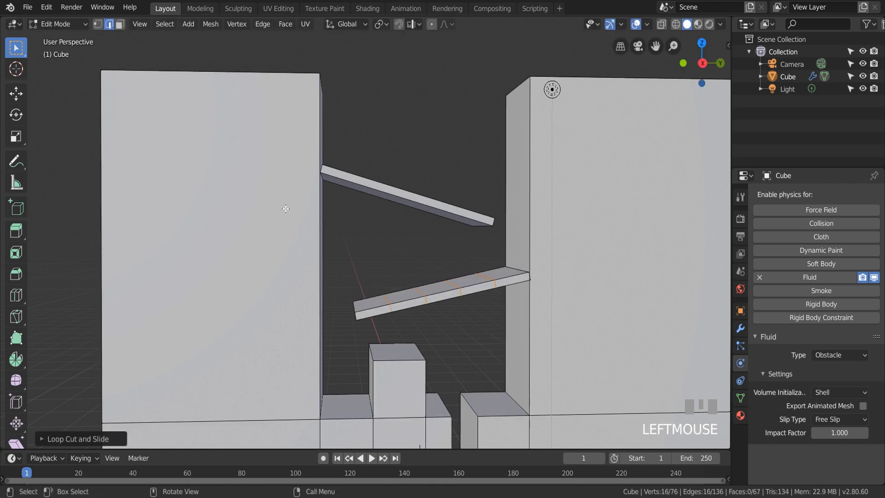
Select the top face segment at the lower plate's free end and move it about 0.5 m upward to form a raised lip.
click(120, 24)
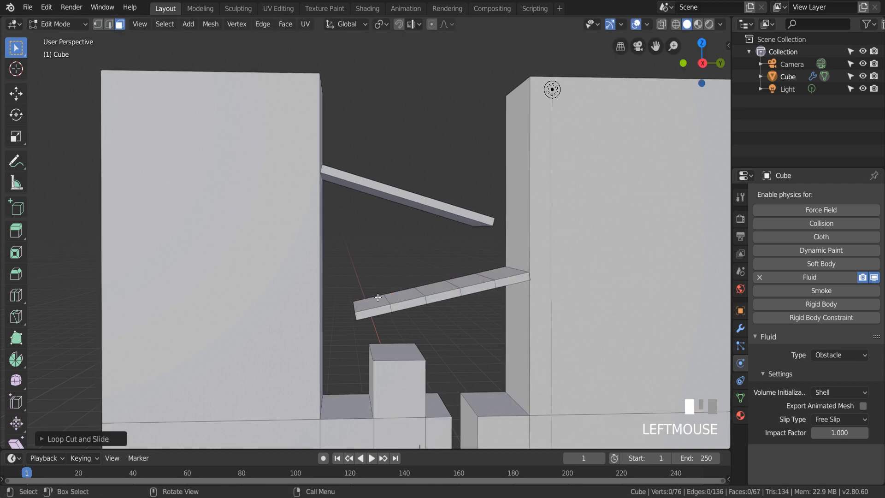
click(378, 298)
key(g)
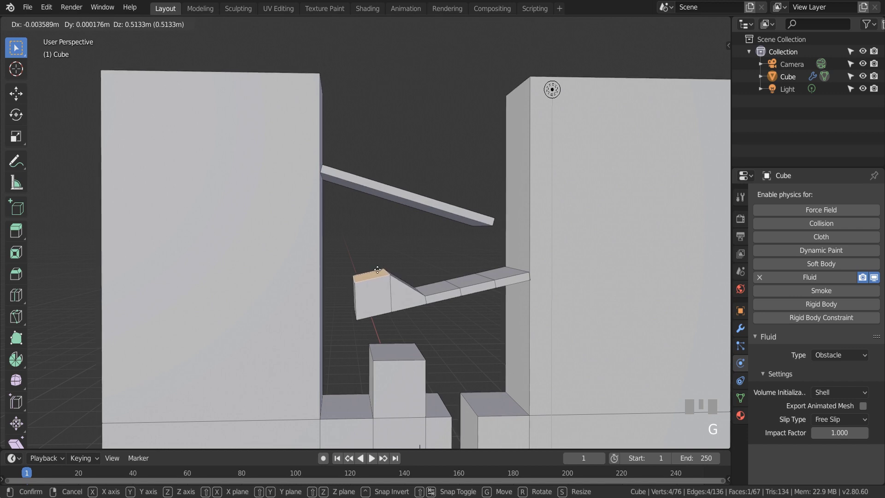
click(378, 271)
Duplicate the negative-X face of the positive-Y pillar in place and scale the copy up about 1.7 times.
middle_drag(410, 332, 145, 109)
scroll(403, 310, down, 3)
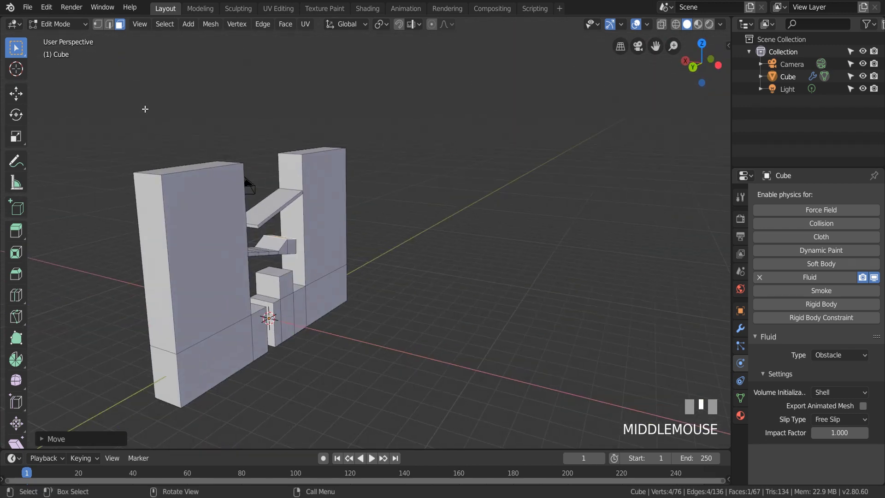
click(190, 256)
key(shift+d)
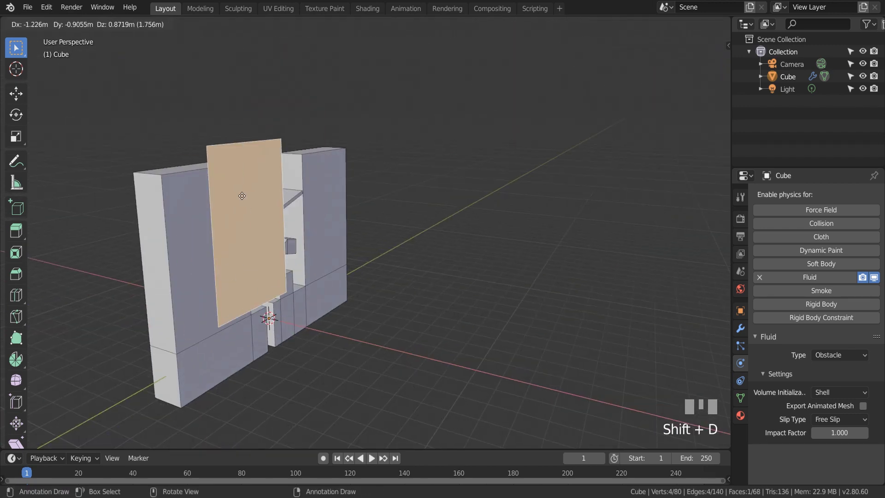
key(Escape)
key(s)
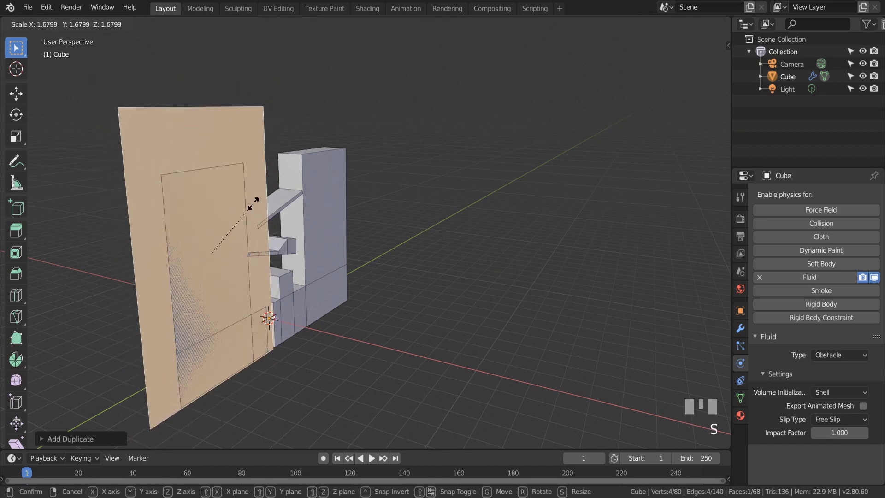
click(254, 204)
Move the duplicated face along the Y axis until it is centred behind the gap between the two pillars.
middle_drag(253, 205, 415, 232)
key(g)
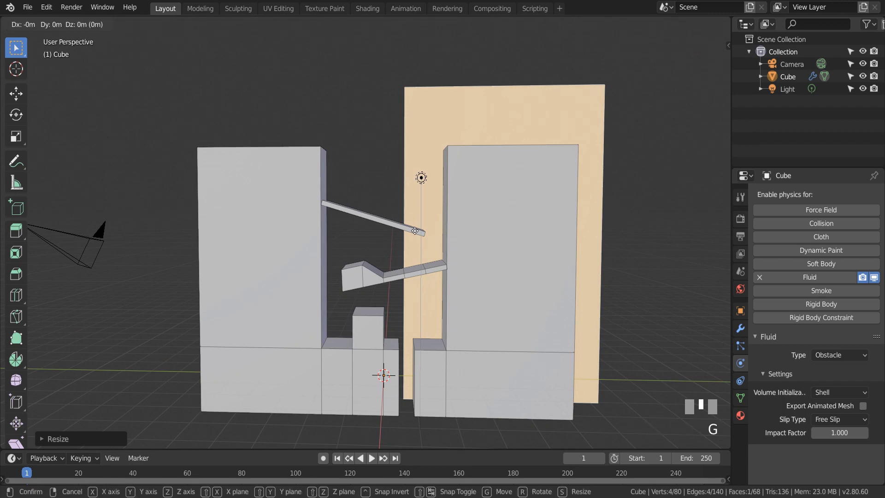
key(y)
click(304, 219)
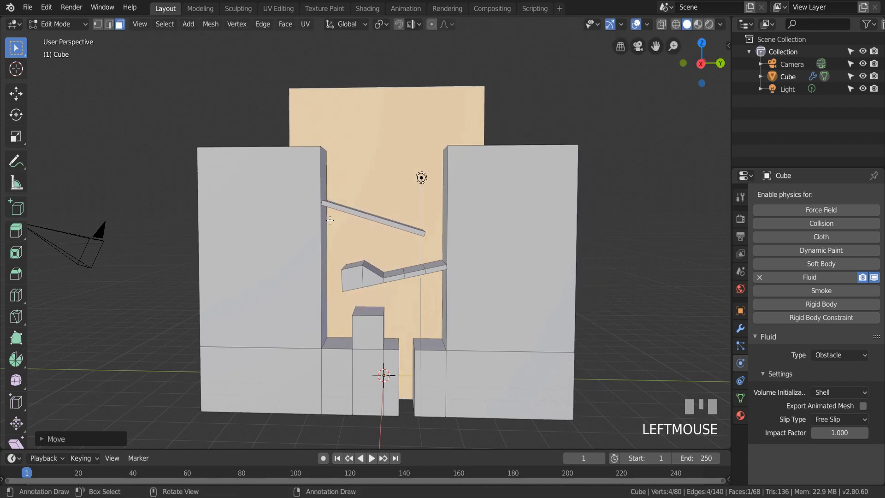
Scale the duplicated face along the Y axis until it spans the full width of both pillars as a back wall.
key(s)
key(y)
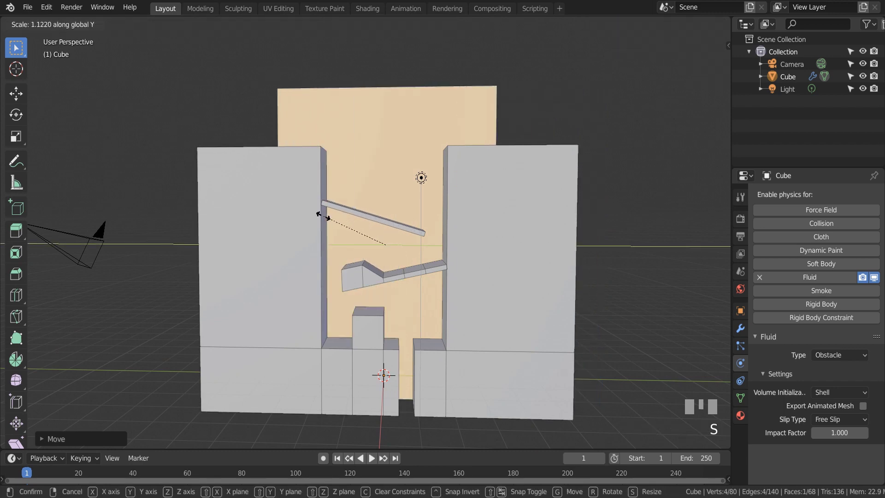
click(272, 214)
middle_drag(345, 259, 378, 281)
middle_drag(281, 272, 631, 142)
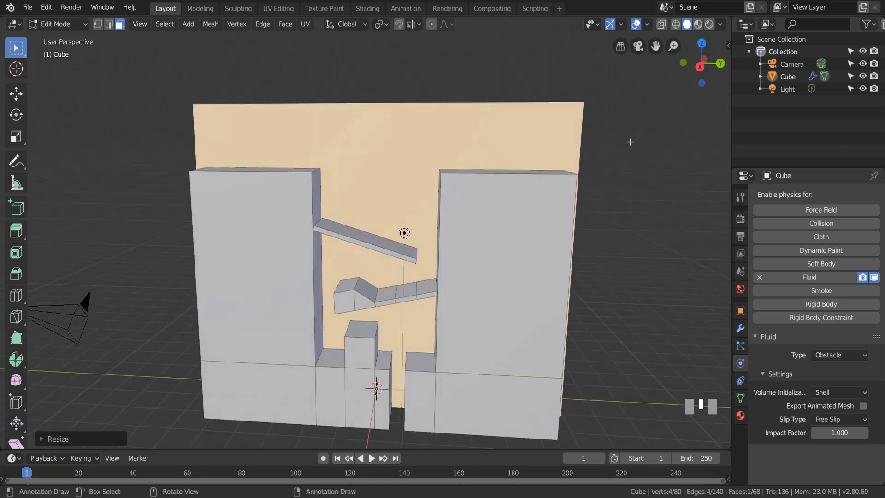
Rename the Cube object as walls.
double_click(788, 76)
text(wa)
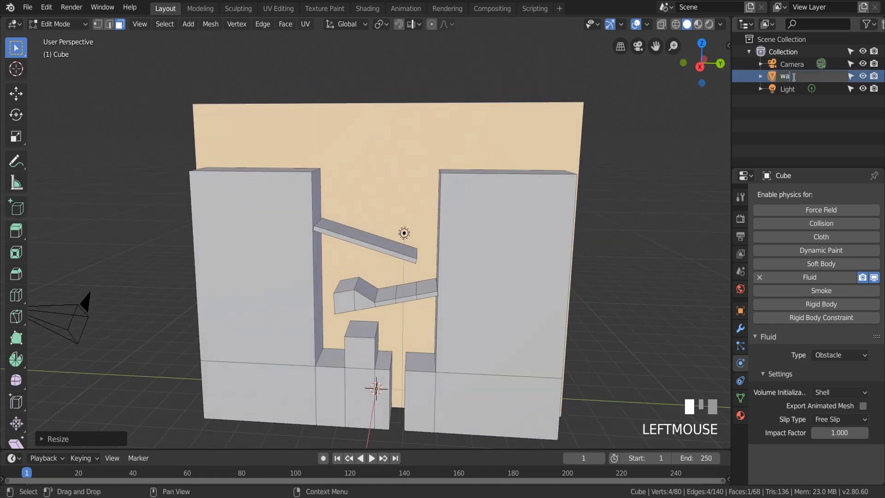
text(lls)
click(767, 124)
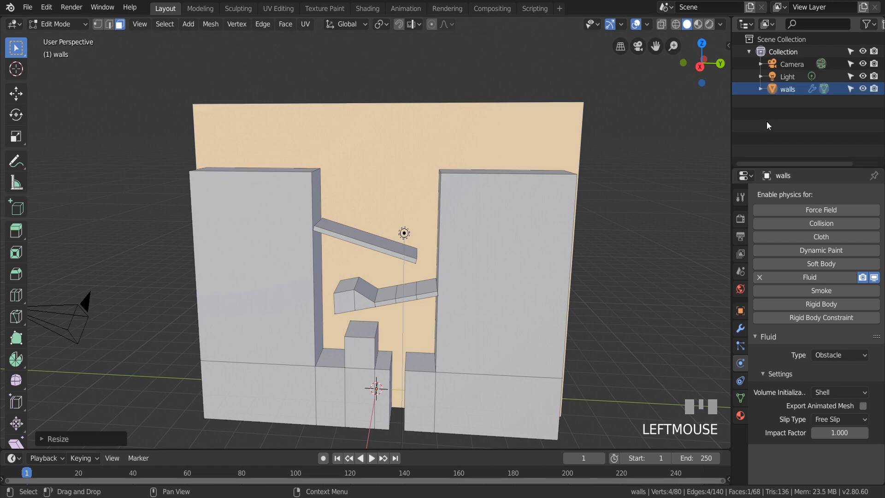
Switch to Object Mode and add a mesh circle to the scene.
click(56, 24)
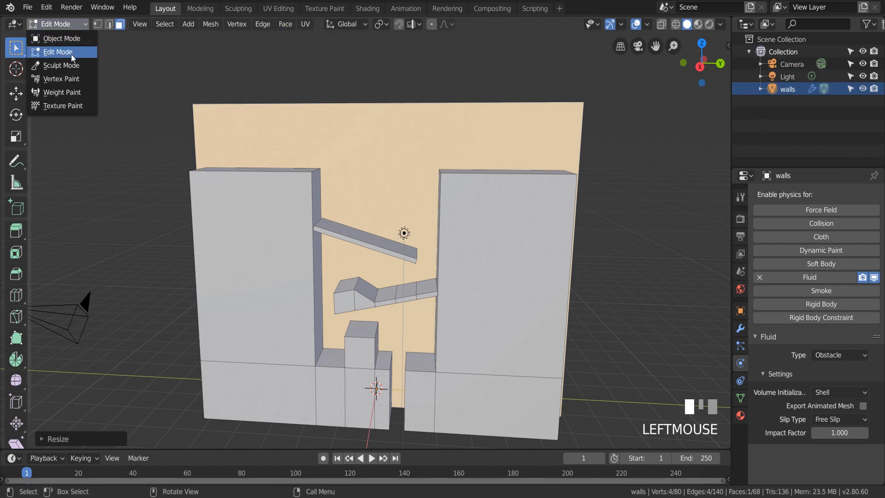
click(74, 39)
middle_drag(413, 198, 424, 254)
key(shift+a)
mouse_move(424, 254)
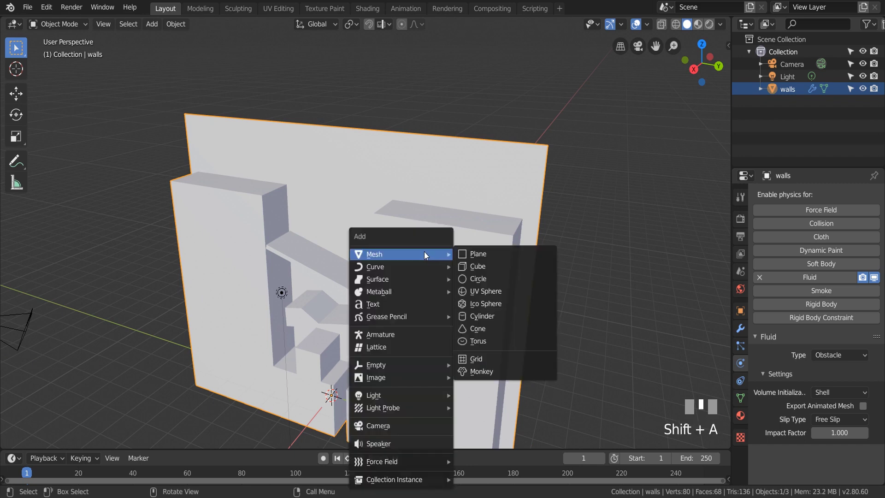
click(484, 281)
middle_drag(367, 335, 345, 330)
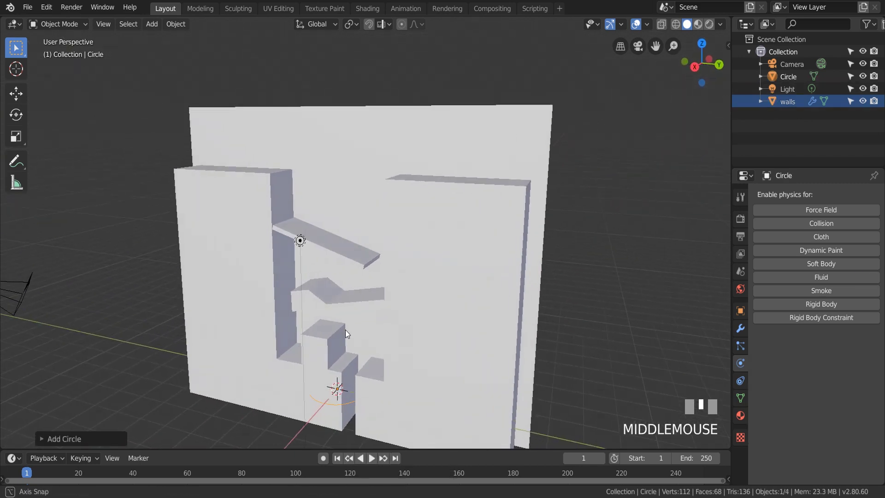
Rename the new circle object as pipe water.
double_click(795, 77)
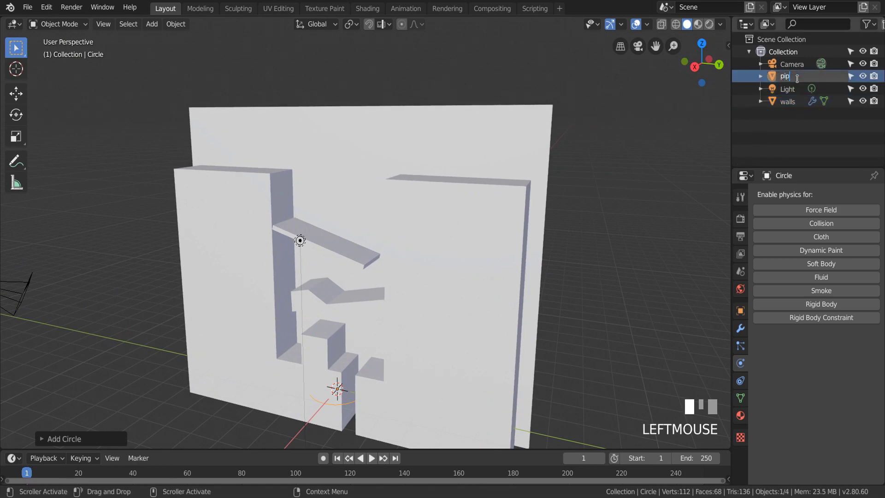
text(pipe gater)
key(Return)
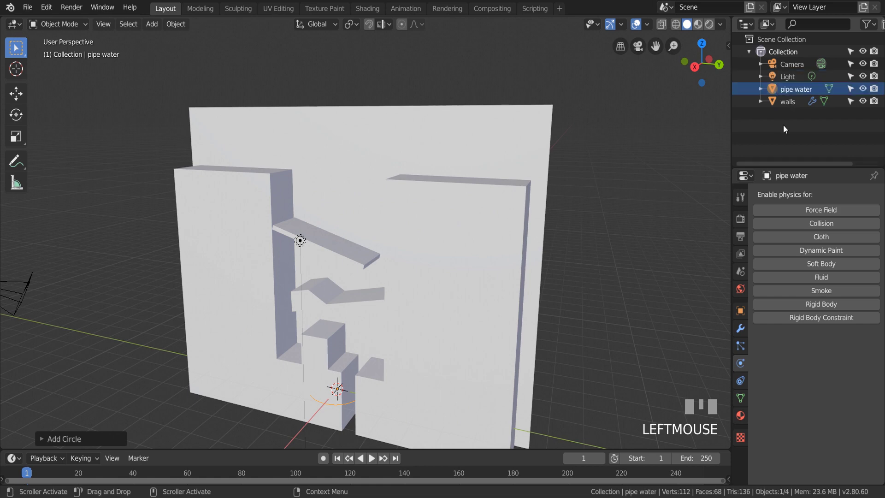
Move the pipe water circle straight up along the Z axis until it sits above the tops of the pillars.
key(g)
key(z)
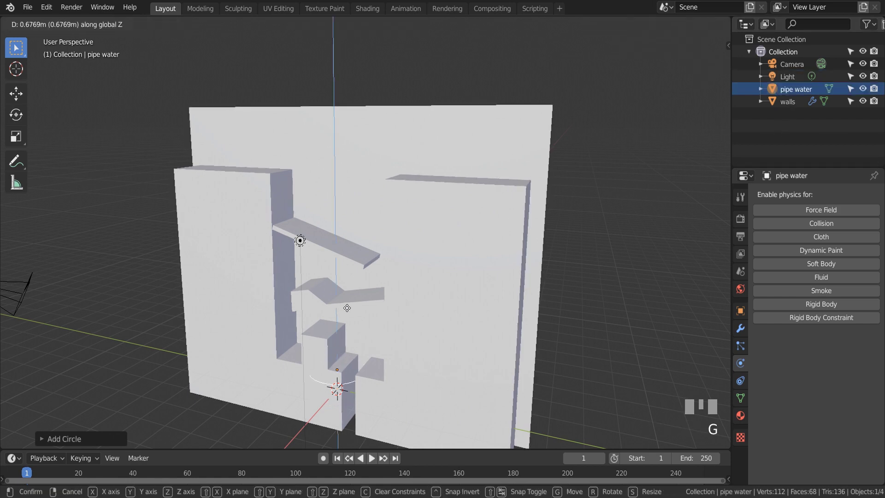
click(342, 118)
Enter Edit Mode on the pipe water circle and fill it with a face.
scroll(334, 167, up, 3)
middle_drag(333, 167, 322, 253)
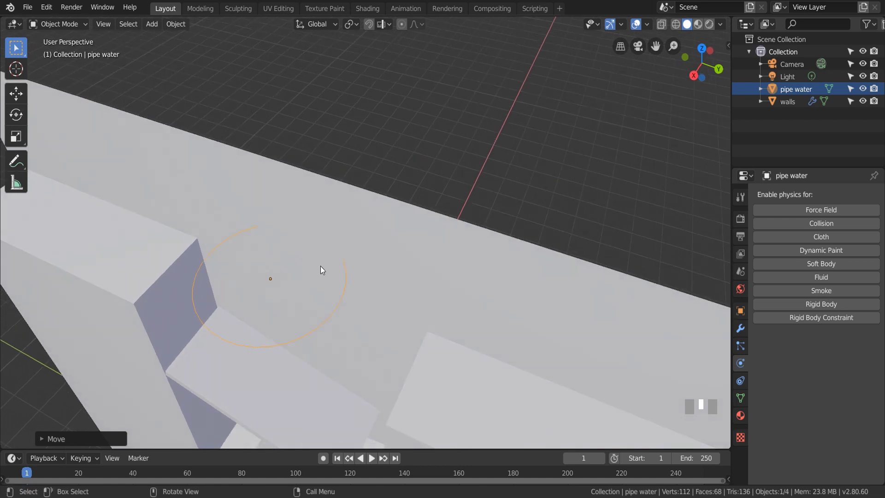
click(59, 24)
click(54, 50)
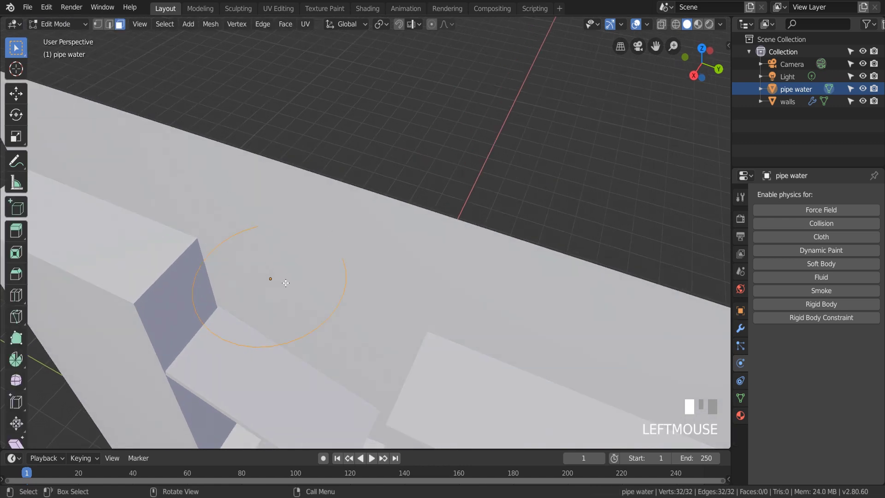
key(f)
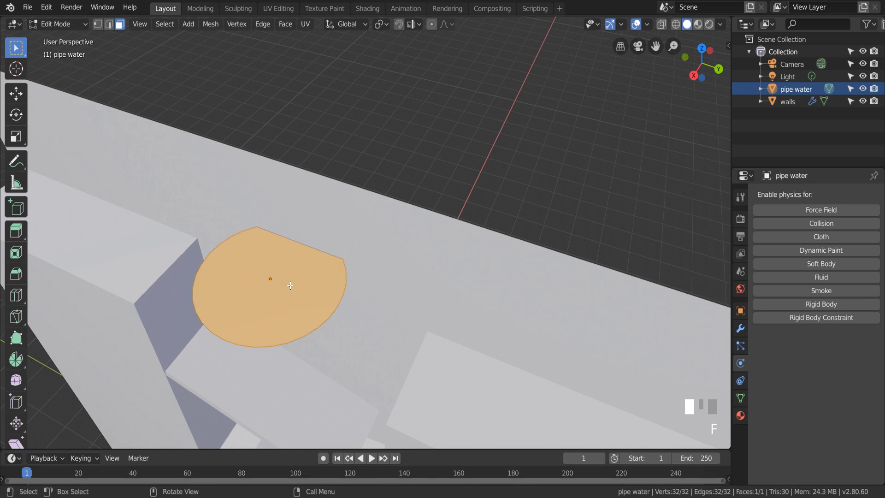
key(s)
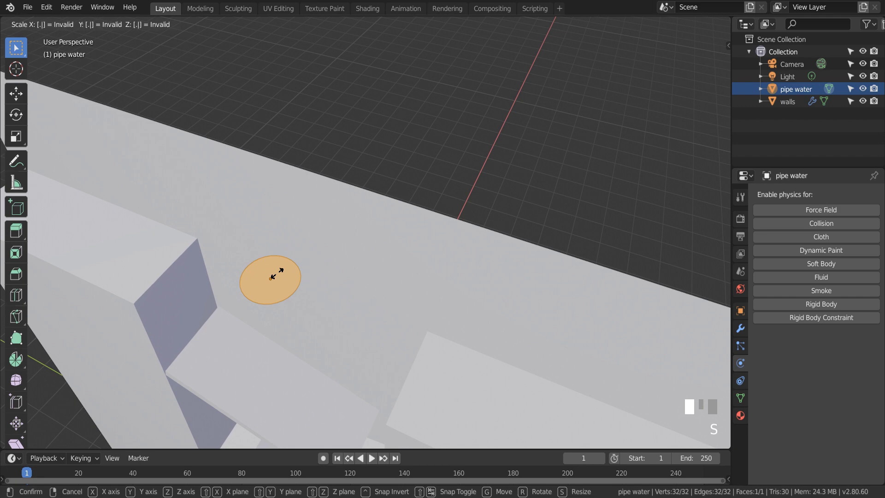
text(.3)
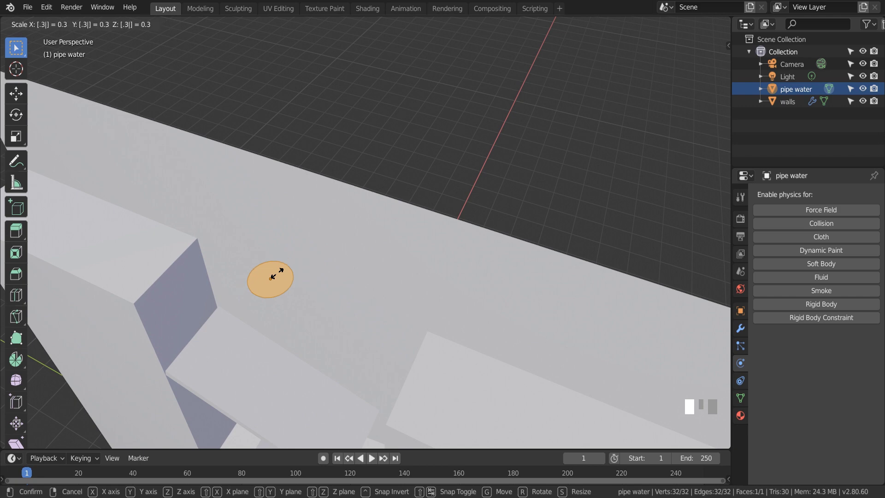
key(Escape)
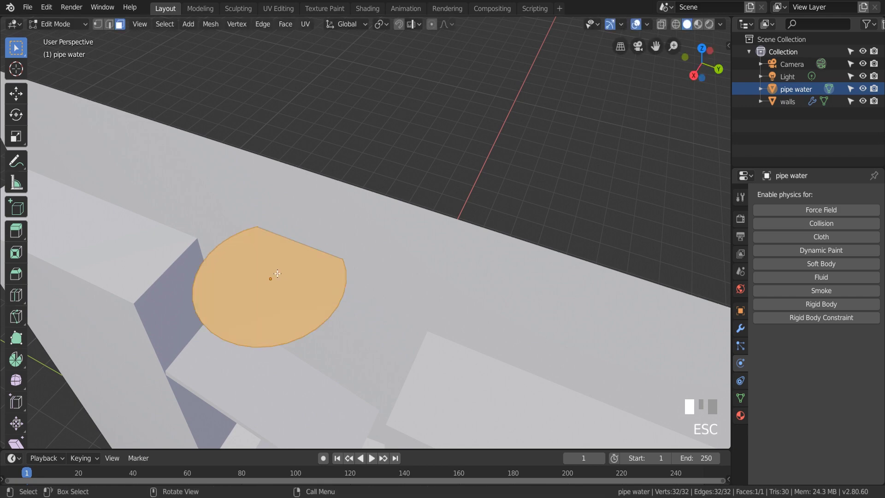
Scale the filled circle by 0.35 and move it about 1.4 m along negative Y, above the upper plate's attached end.
text(s.35)
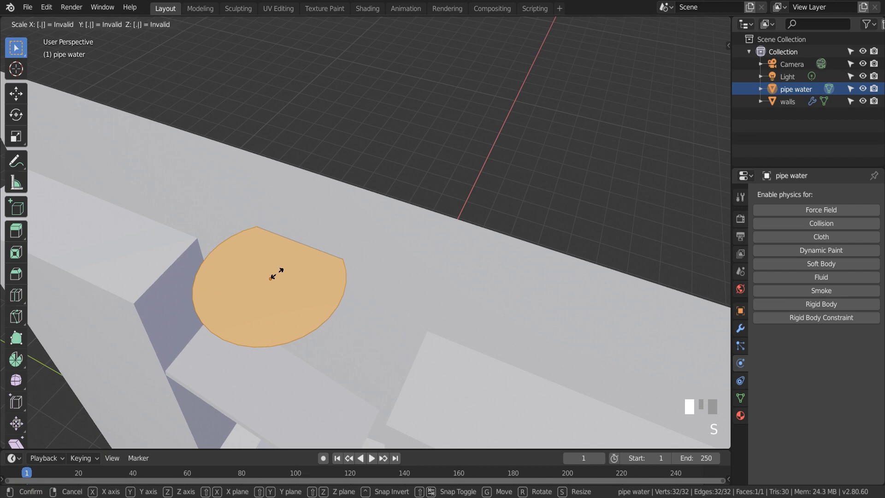
key(Return)
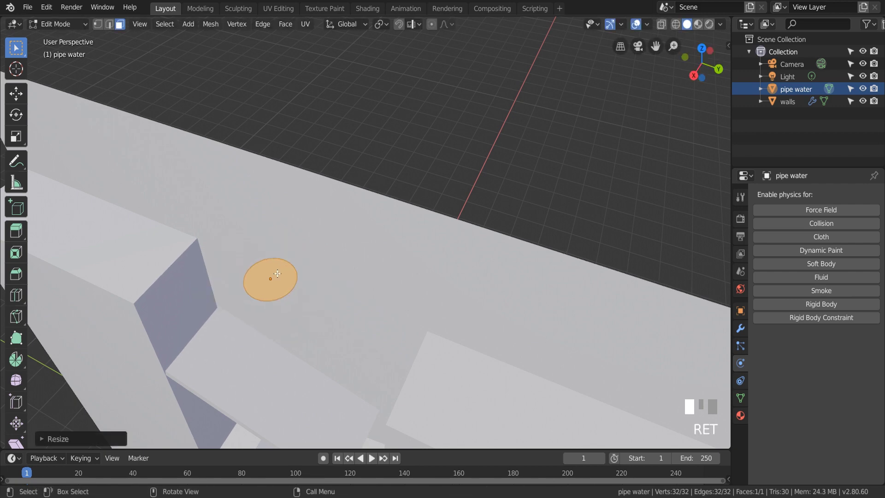
middle_drag(311, 268, 338, 239)
key(g)
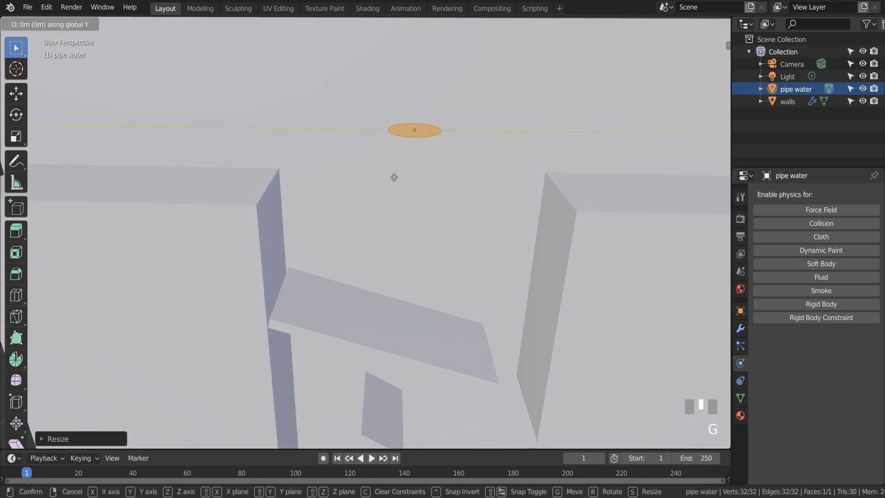
key(y)
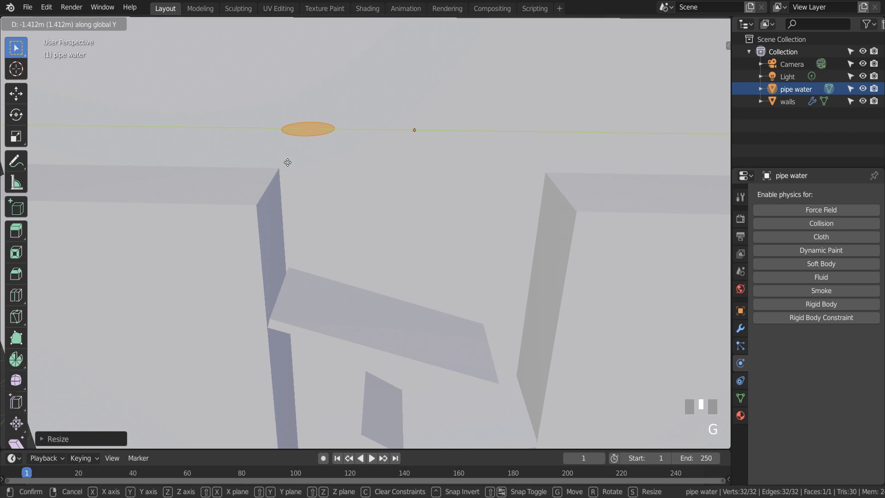
click(293, 163)
Enable Fluid physics on the pipe water object and set its type to Inflow.
mouse_move(299, 162)
middle_down()
mouse_move(327, 159)
mouse_move(316, 164)
middle_up()
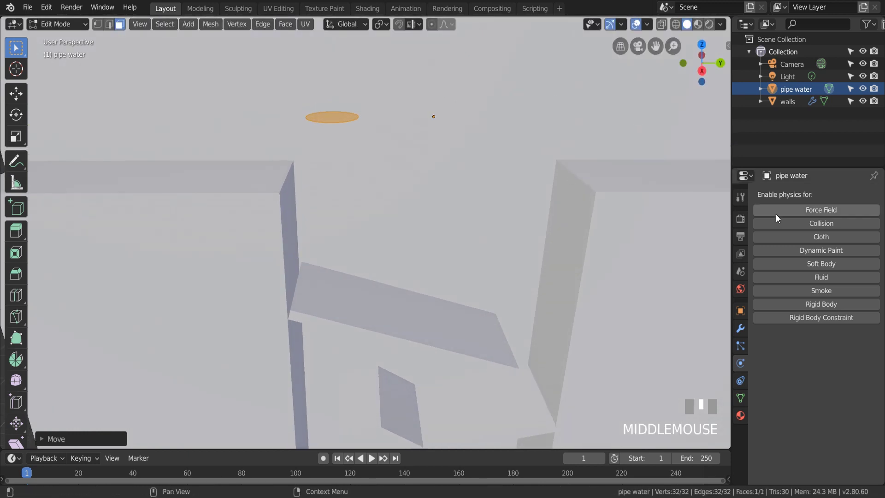
click(841, 278)
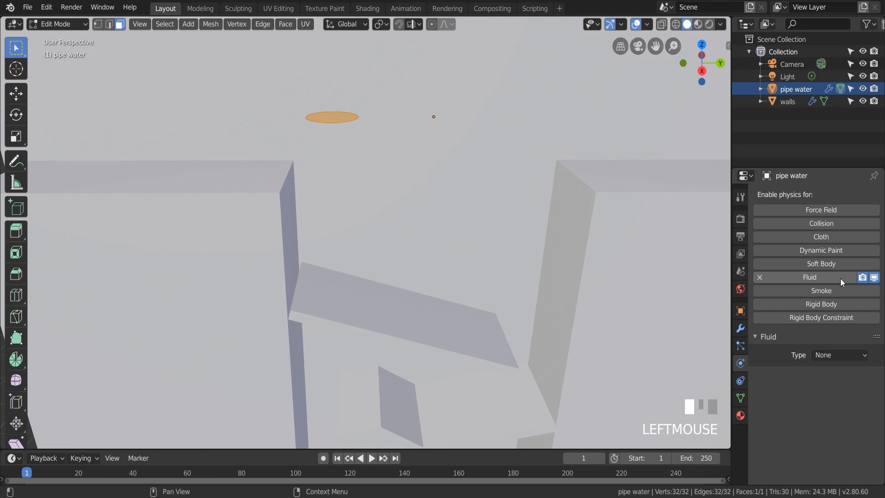
click(839, 354)
click(832, 423)
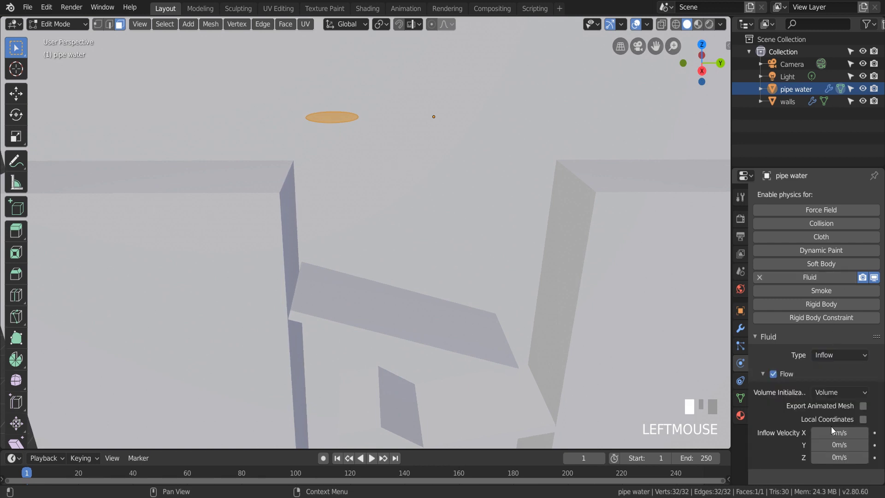
Set the Z inflow velocity of the pipe water object to -1.5 m/s.
click(833, 457)
text(-1.5)
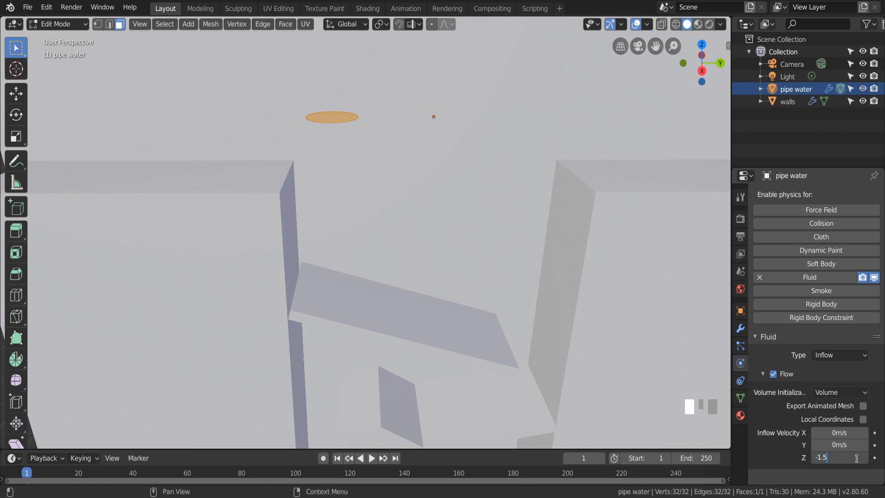
click(758, 456)
middle_drag(510, 320, 399, 267)
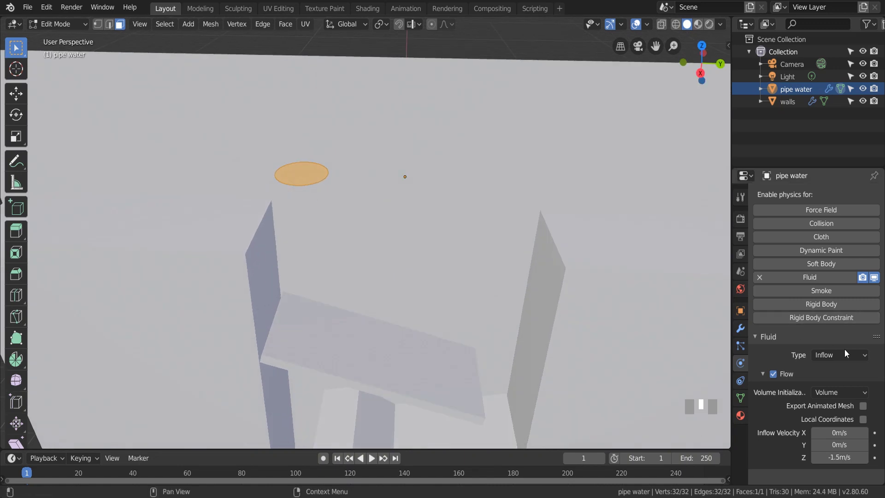
Set the pipe water inflow's volume initialization to Shell and return to Object Mode.
click(856, 395)
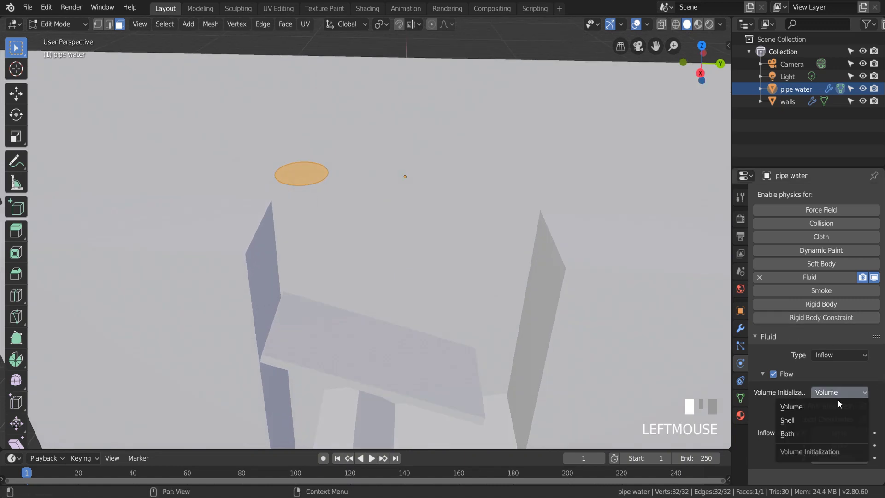
click(802, 421)
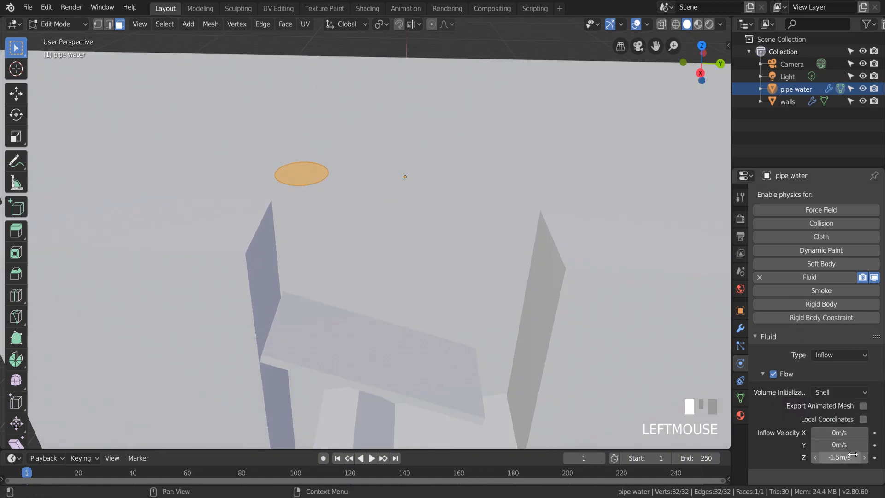
click(60, 24)
click(71, 39)
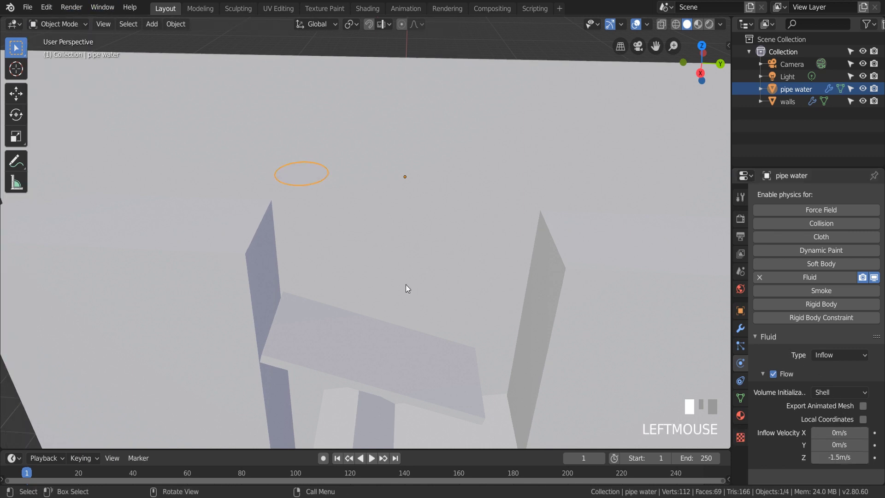
Add a cube mesh at the 3D cursor, at the base of the walls.
middle_drag(406, 284, 383, 259)
scroll(375, 247, down, 2)
scroll(376, 263, down, 2)
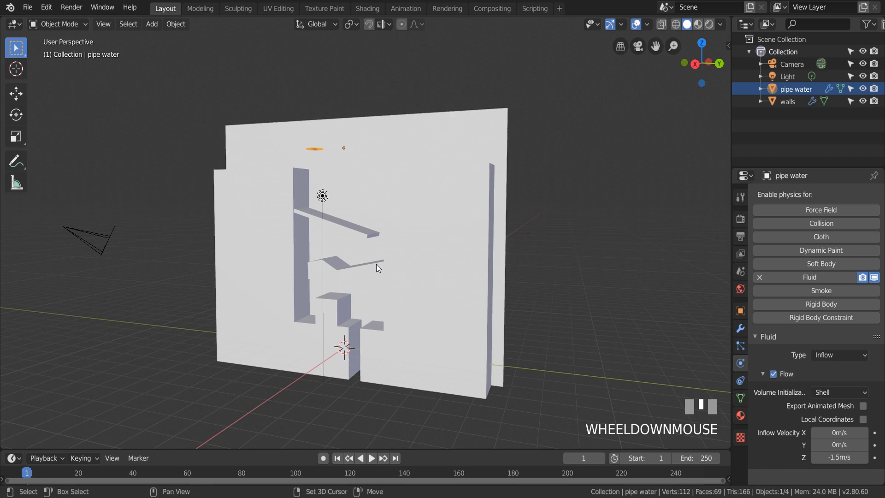
key(shift+a)
mouse_move(363, 261)
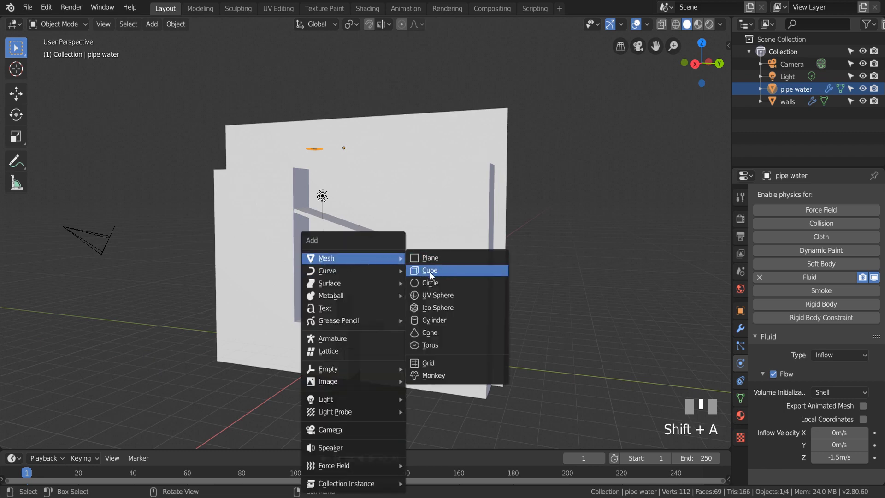
click(446, 273)
scroll(377, 319, up, 2)
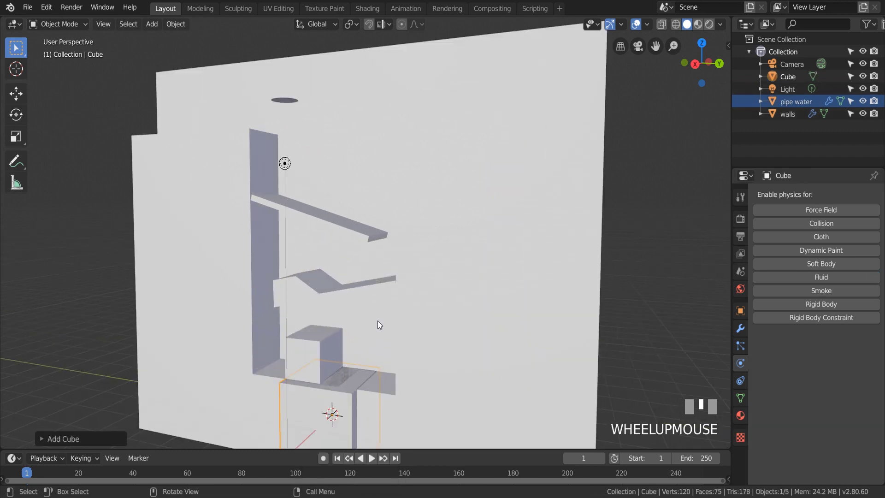
Check the cube's depth and position against the walls from the front, in both wireframe and solid shading.
middle_drag(377, 321, 358, 312)
key(KP_3)
key(KP_1)
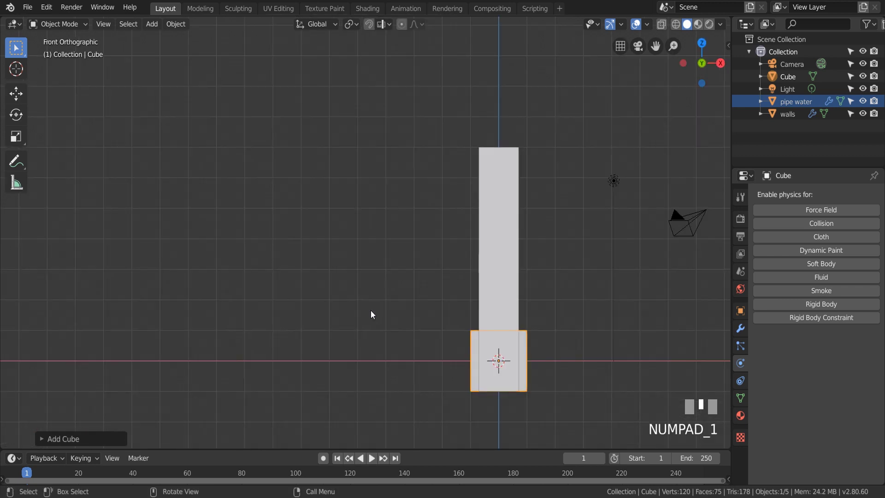
middle_drag(524, 325, 497, 327)
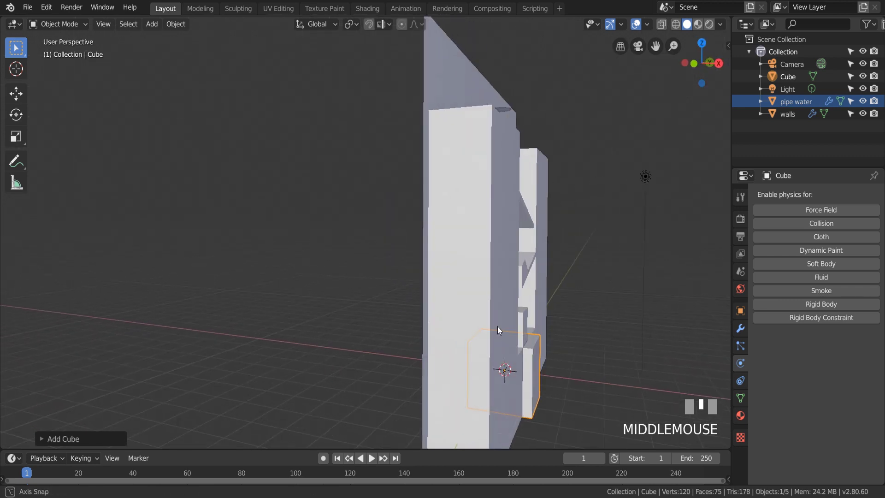
key(KP_1)
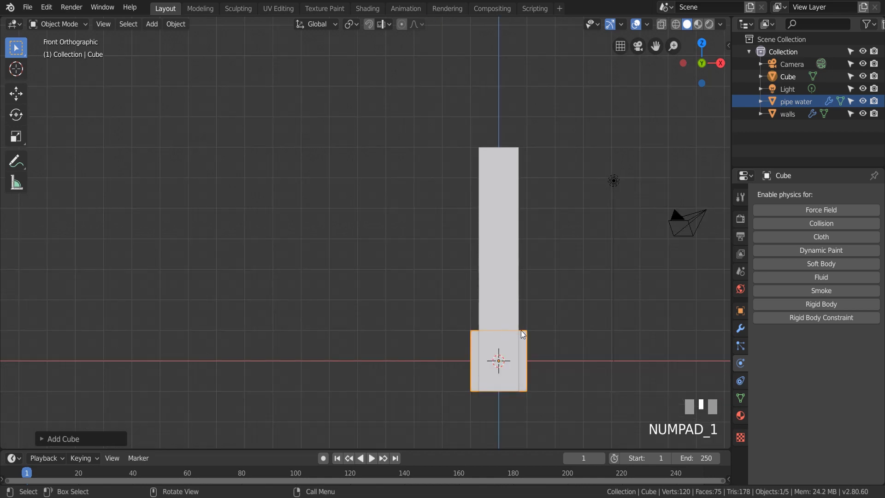
key(z)
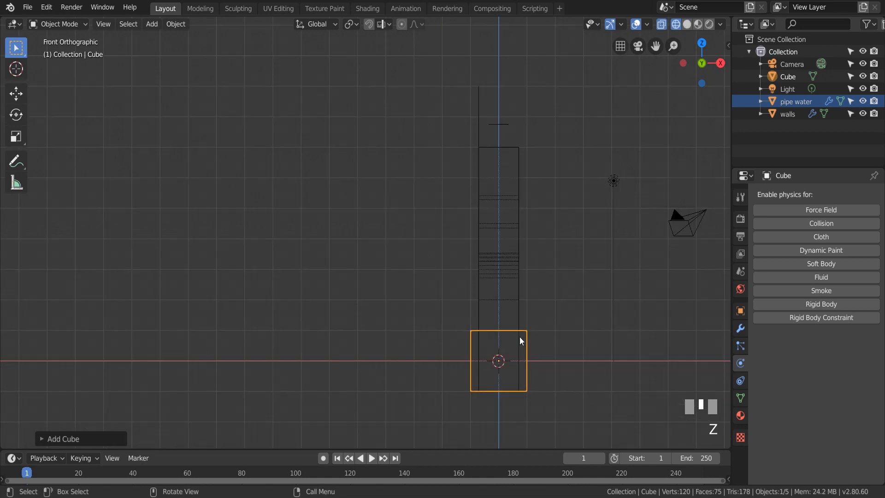
key(g)
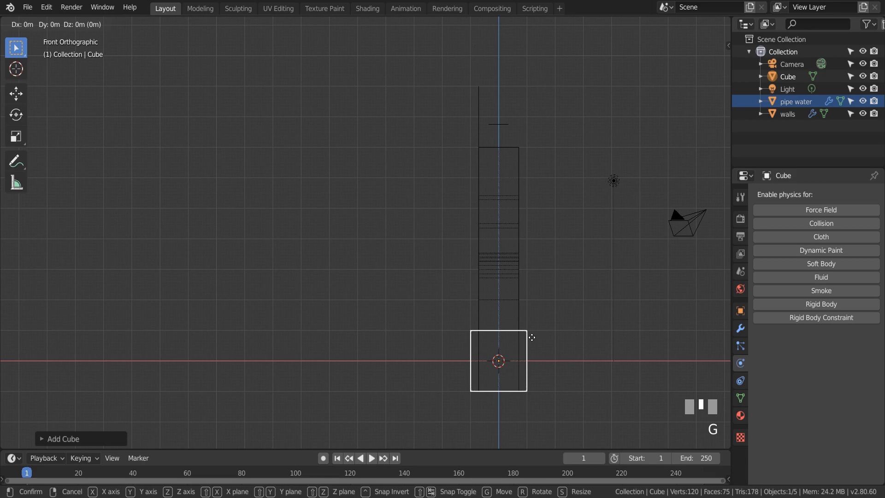
middle_drag(532, 337, 424, 338)
click(535, 336)
scroll(411, 331, down, 3)
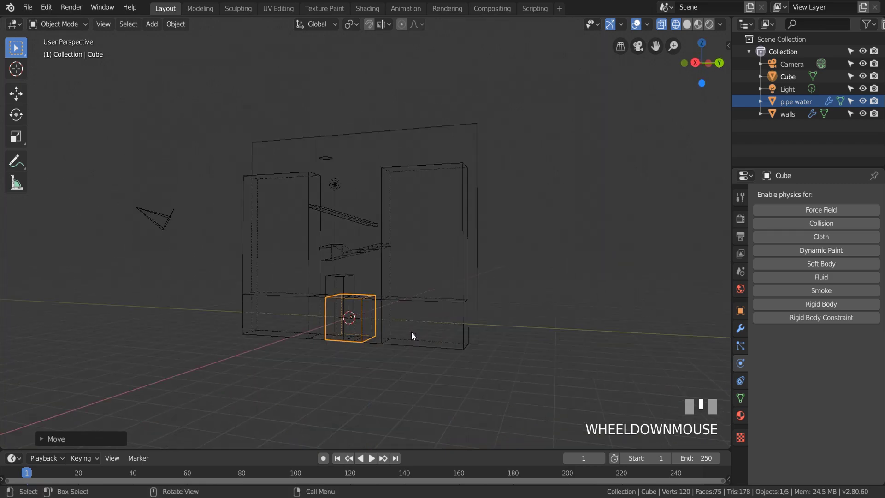
key(z)
click(492, 332)
mouse_move(493, 333)
middle_down()
mouse_move(393, 329)
mouse_move(416, 335)
mouse_move(355, 314)
mouse_move(375, 293)
middle_up()
scroll(356, 314, up, 3)
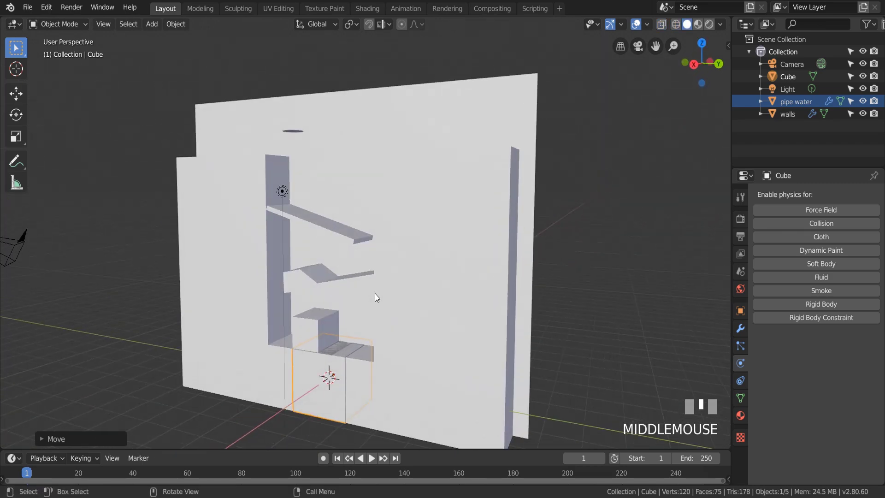
Stretch the cube along Z into a tall column and raise it along Z above the pillar tops.
key(s)
key(z)
click(403, 203)
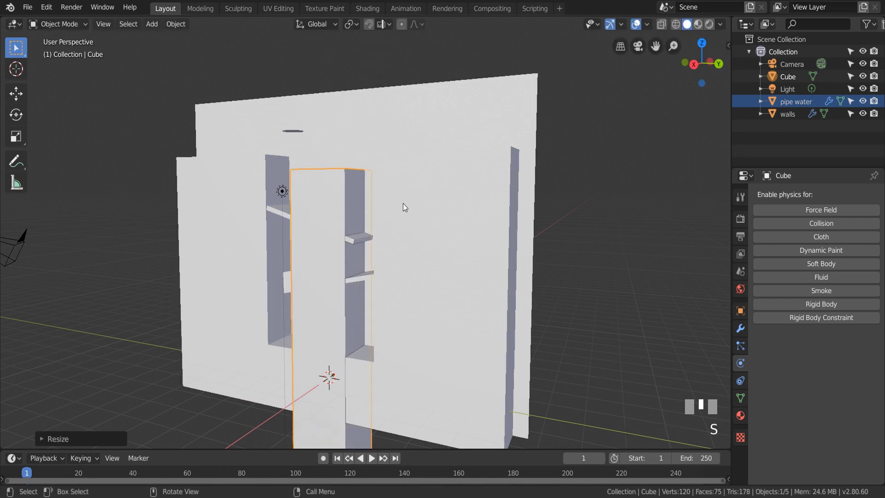
scroll(419, 244, down, 3)
middle_drag(419, 243, 427, 248)
key(g)
key(z)
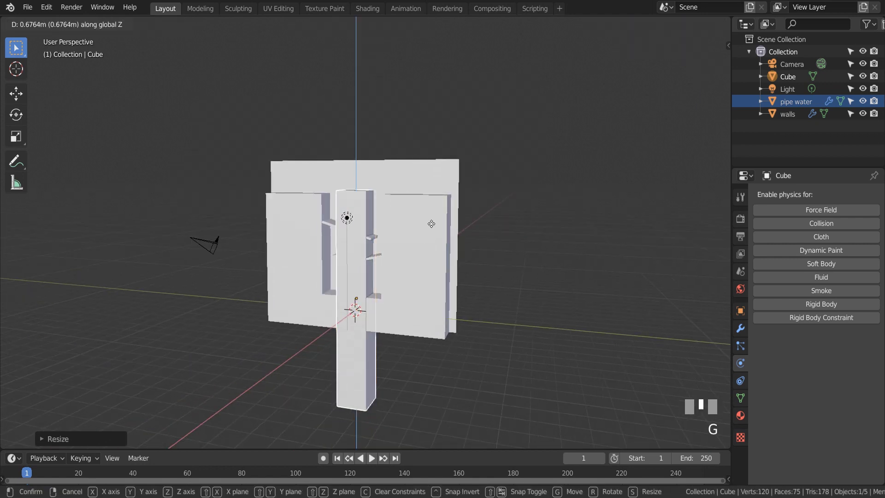
click(430, 219)
Fine-tune the cube's Z scale and Z position so its top sits just above the pipe water circle.
key(s)
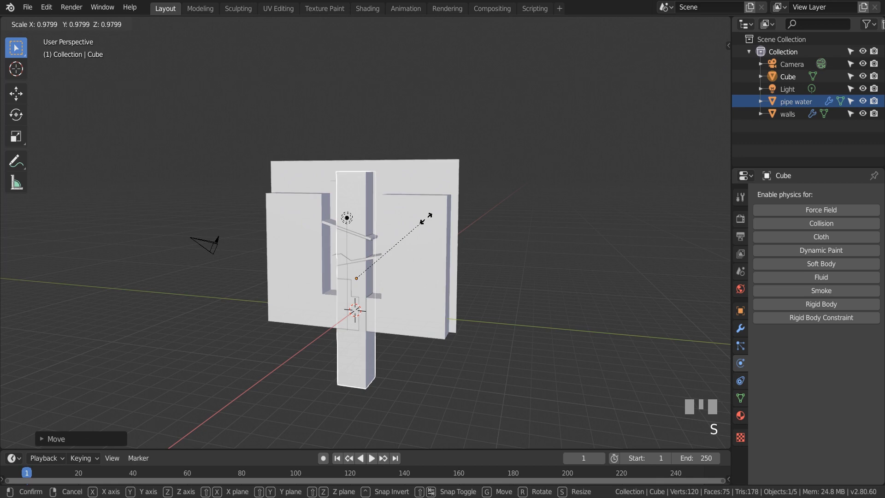
key(z)
click(418, 225)
middle_drag(404, 256, 382, 196)
scroll(382, 195, down, 1)
key(g)
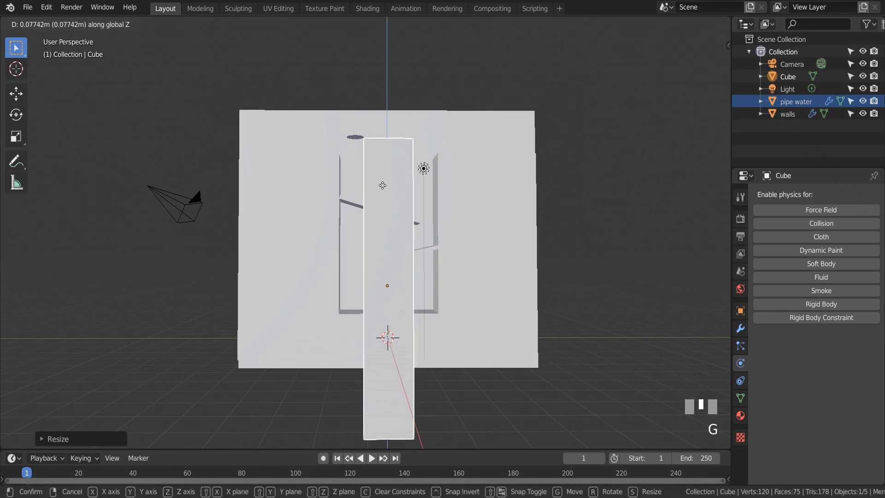
click(383, 188)
Widen the cube along Y until it spans the gap and overlaps both pillars.
middle_drag(384, 189, 384, 211)
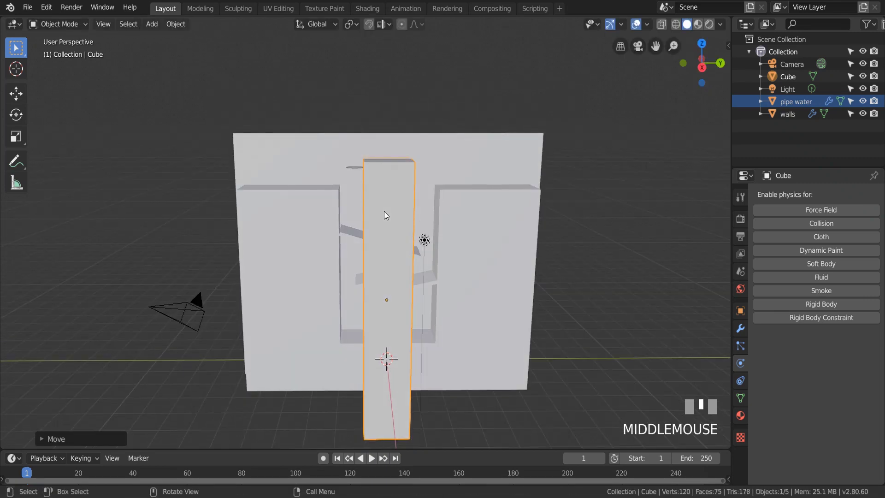
key(s)
key(y)
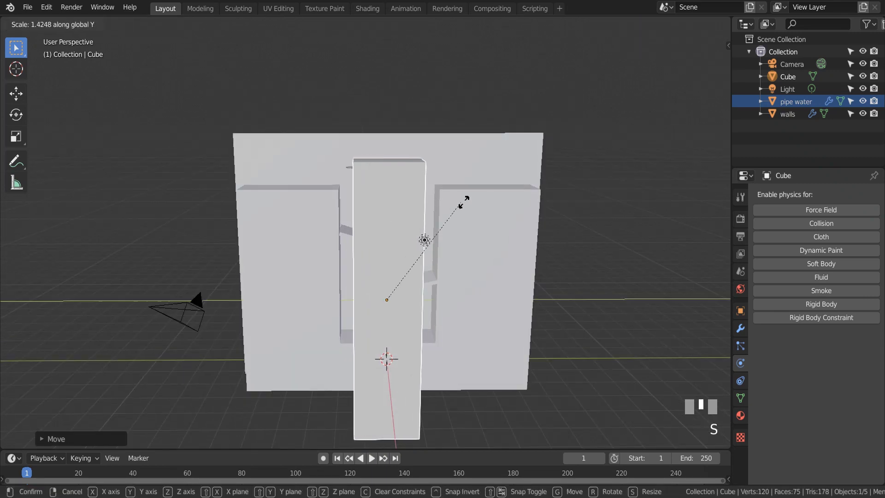
click(638, 202)
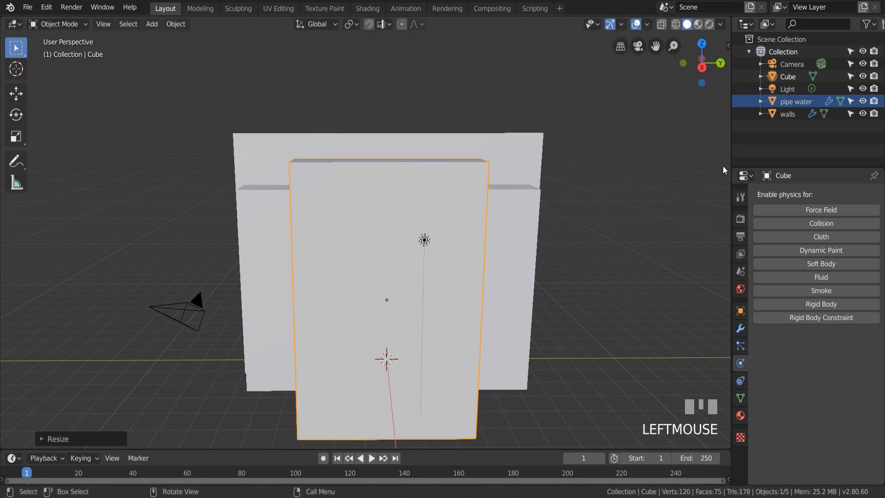
Rename the Cube object as "walls obstacle".
double_click(795, 75)
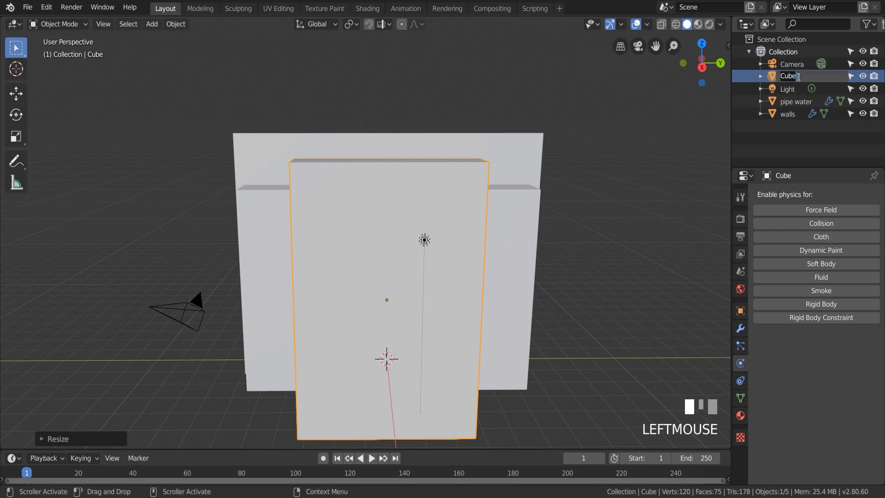
text(walls o)
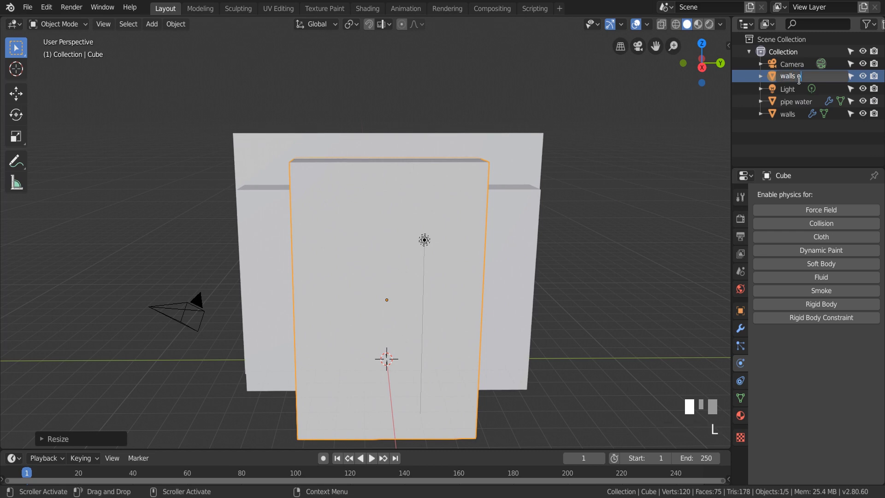
text(bstacle)
click(773, 134)
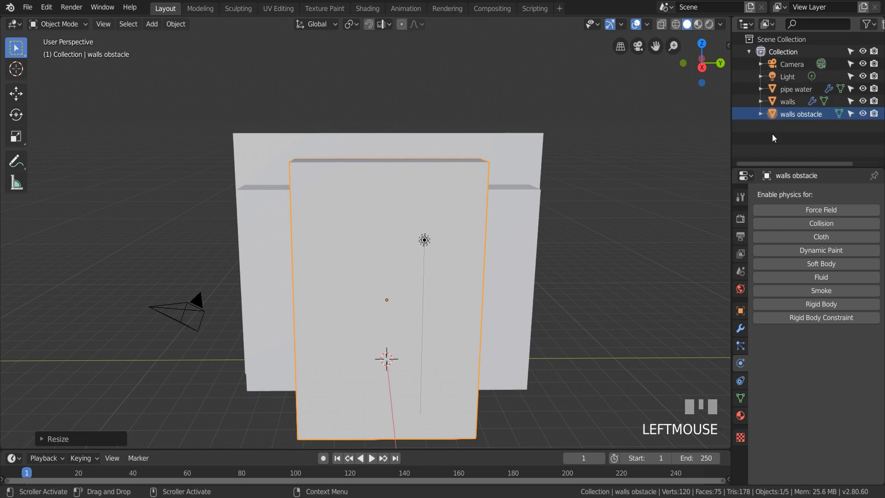
Enable Fluid physics on the walls obstacle cube and set its type to Domain.
click(826, 276)
click(854, 356)
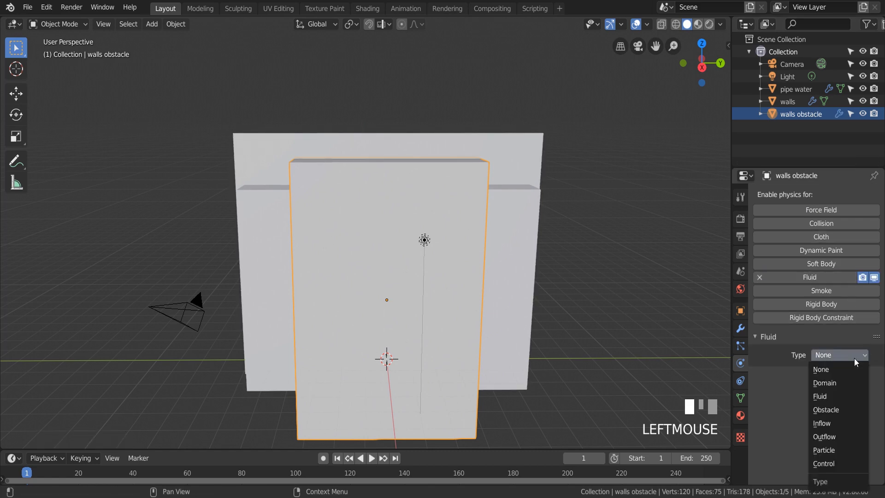
click(831, 383)
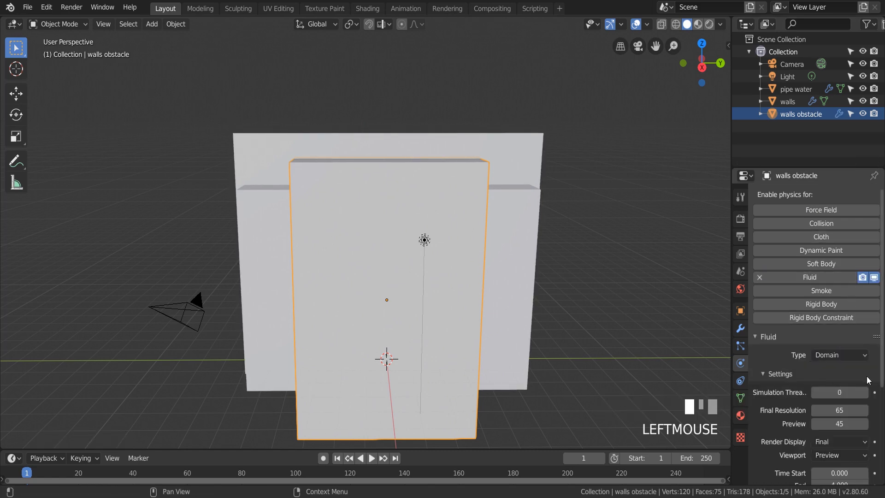
Set the fluid domain's final resolution to 150 and its preview resolution to 100.
click(842, 411)
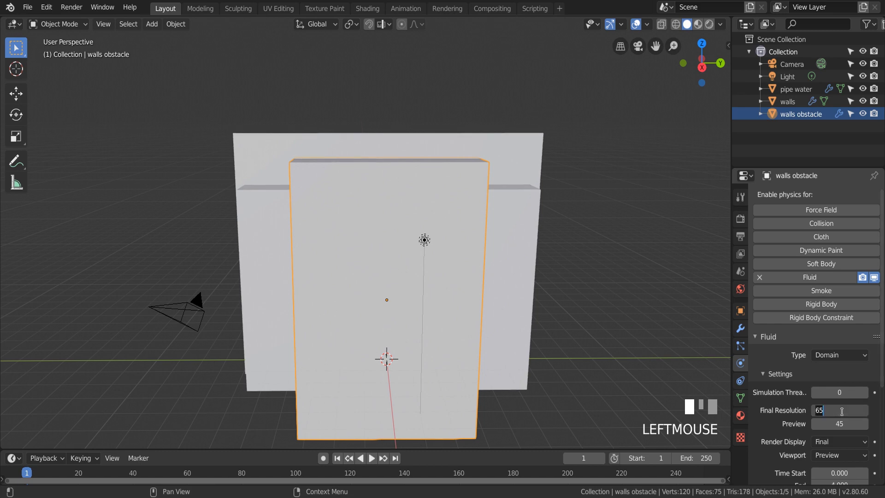
text(150)
key(Return)
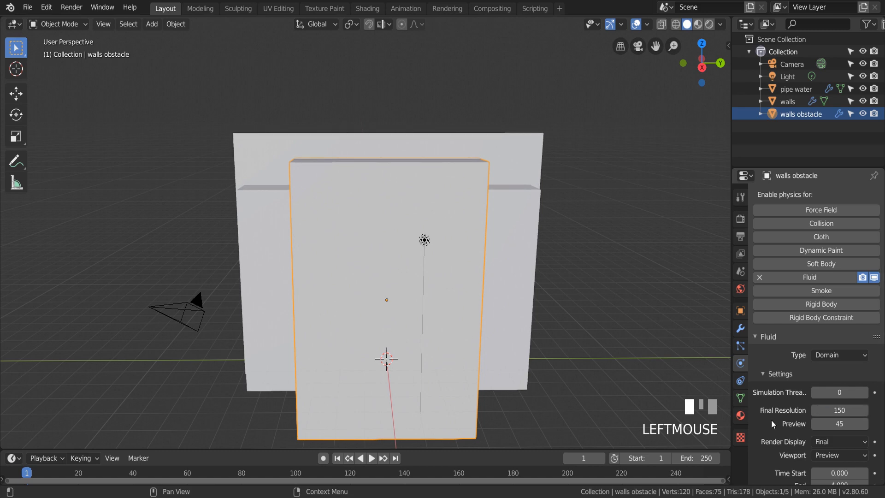
click(832, 421)
text(100)
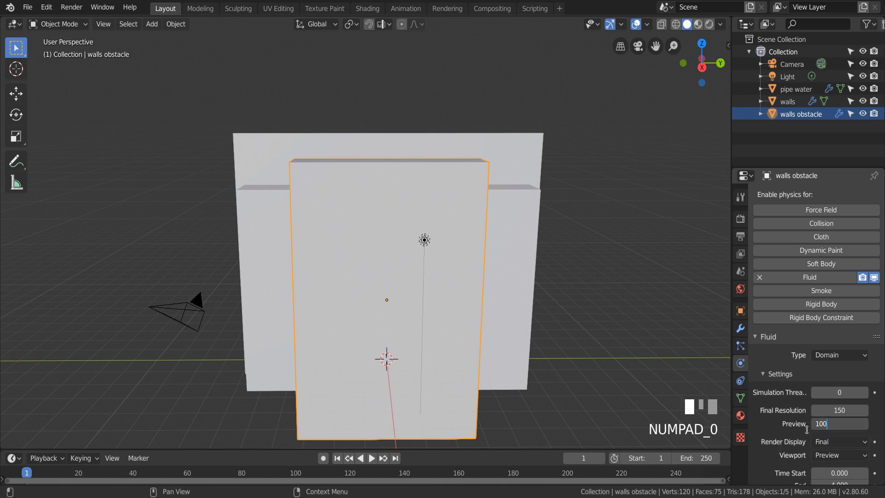
click(769, 427)
Set the fluid domain's viewport display to Final and its simulation speed to 3.
click(850, 455)
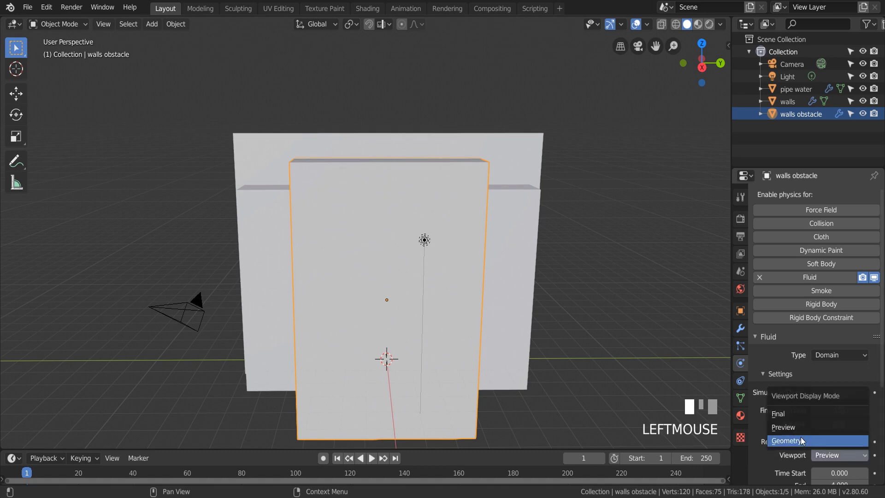
click(792, 416)
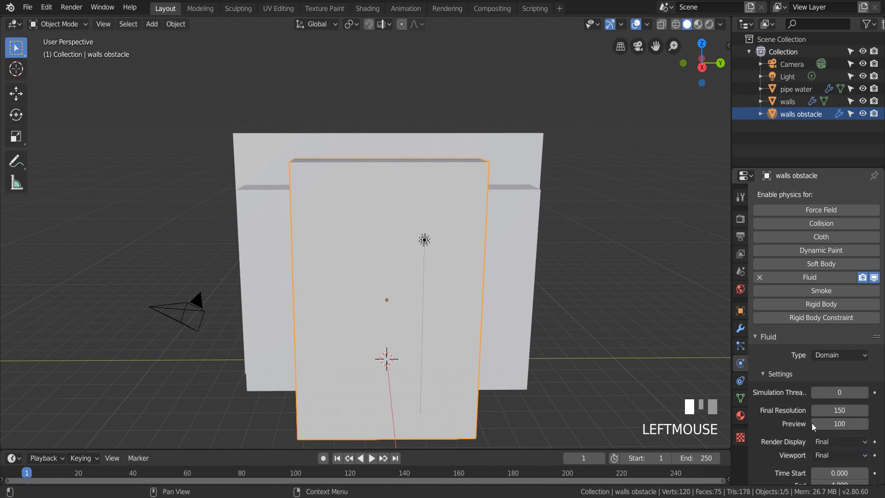
scroll(791, 423, down, 2)
scroll(778, 414, down, 1)
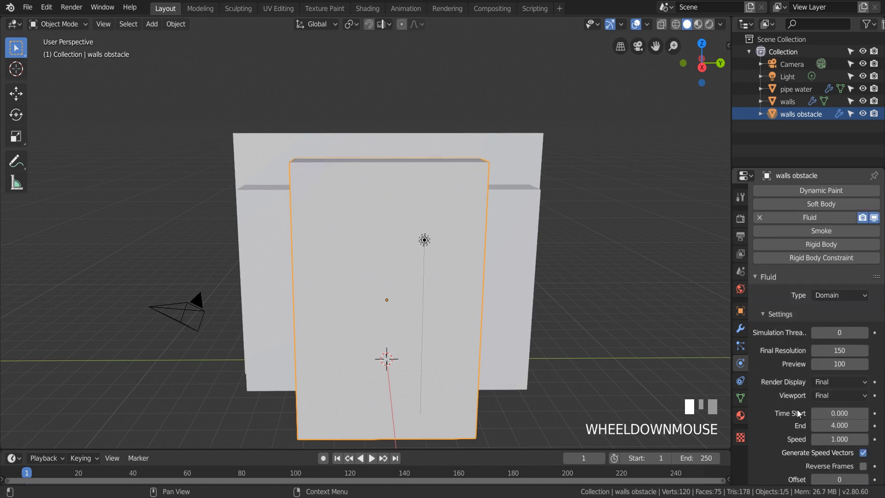
click(829, 439)
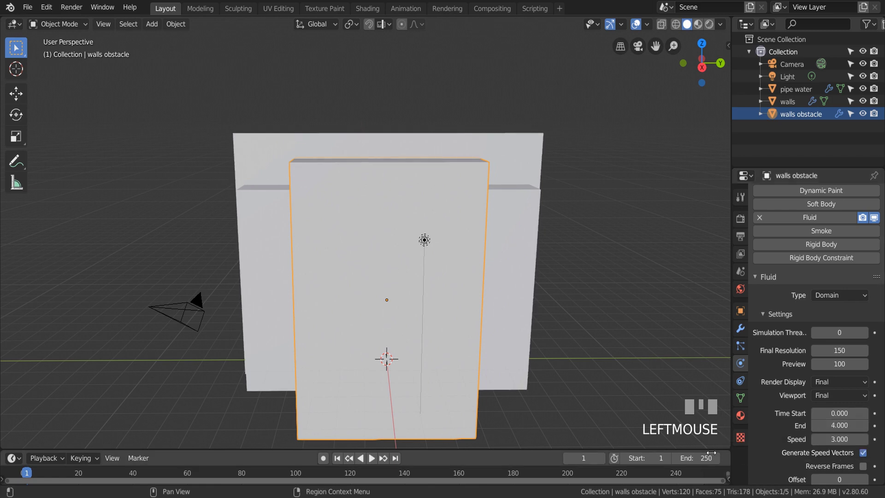
Set the animation's end frame to 170.
click(696, 457)
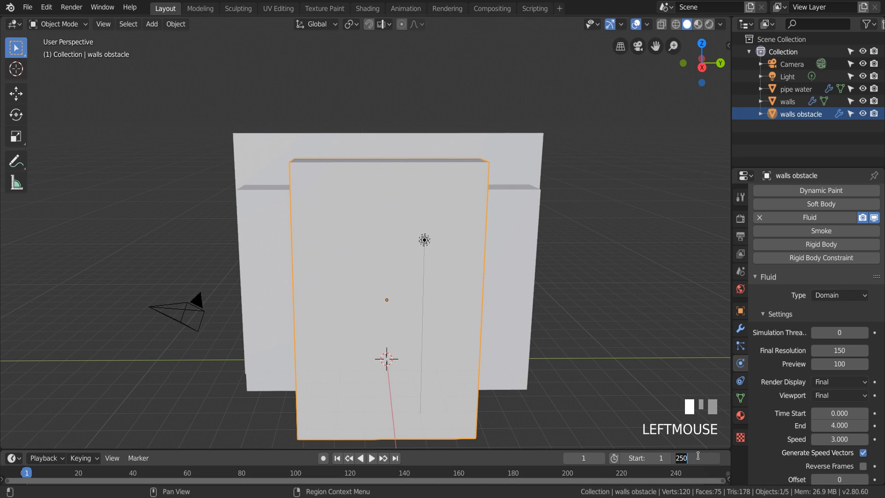
text(160)
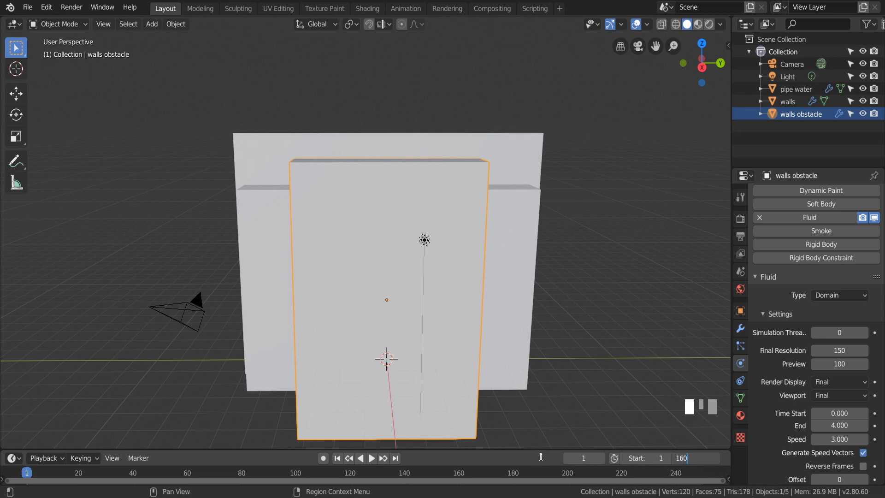
key(BackSpace)
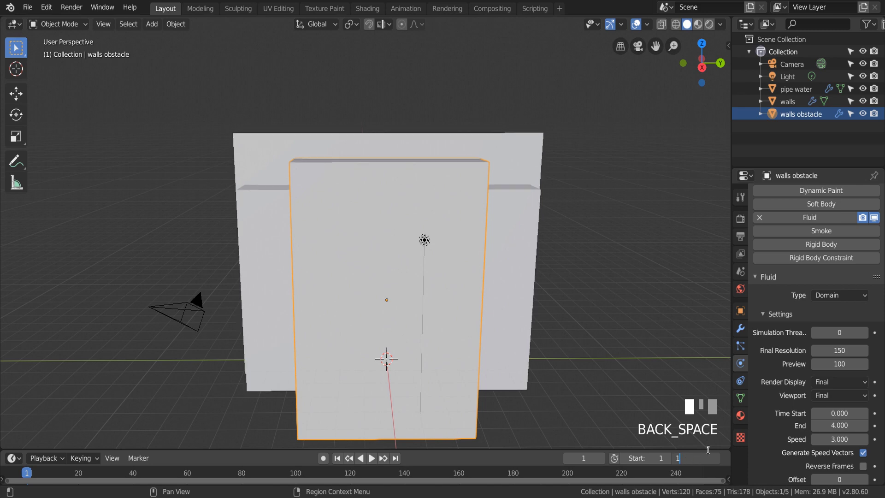
text(70)
click(560, 463)
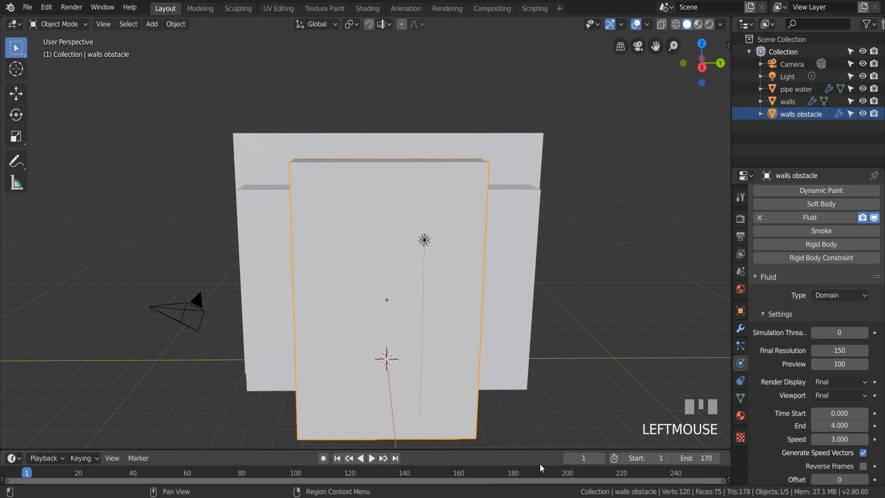
Find and open the Windows calculator app.
key(super)
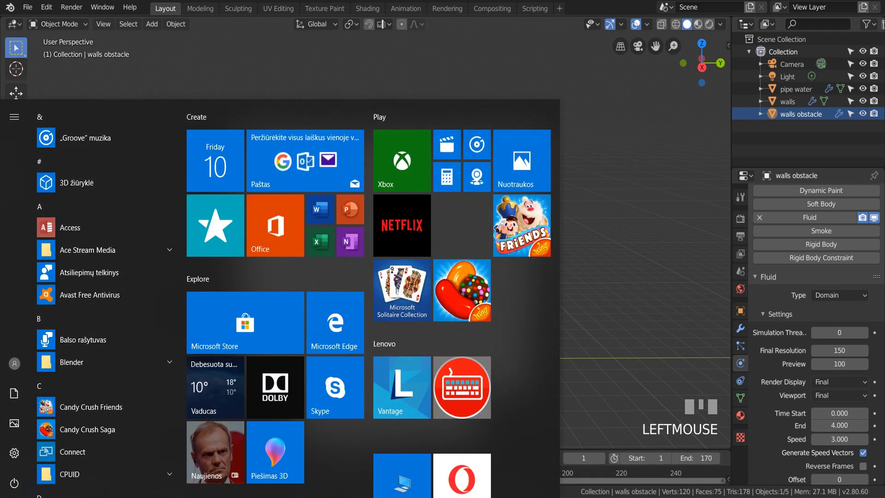
text(cal)
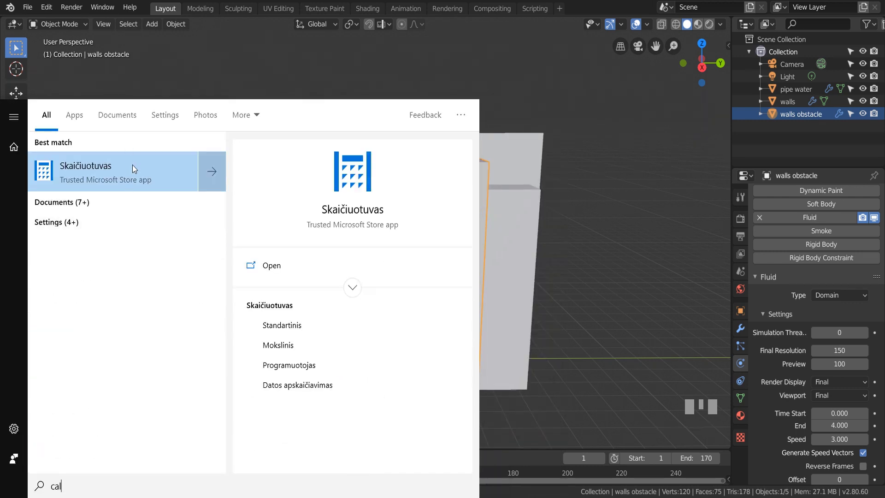
click(131, 165)
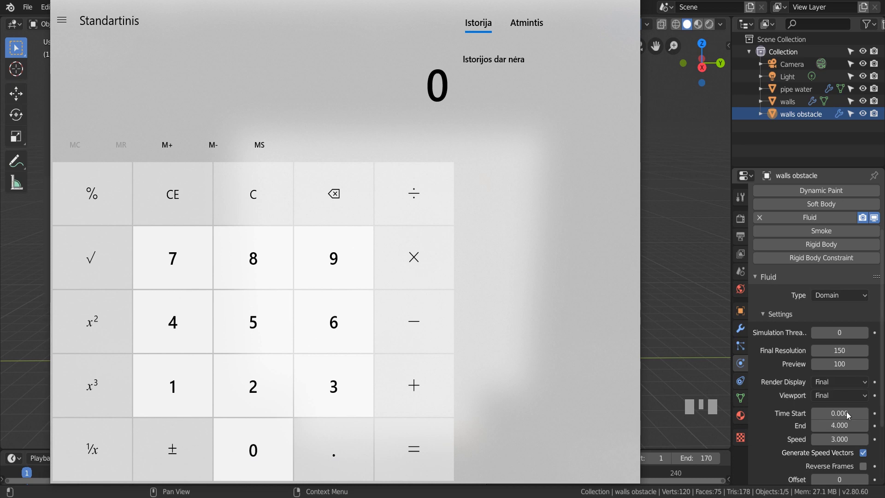
Return to Blender and set the scene's output frame rate to 30 fps.
click(742, 237)
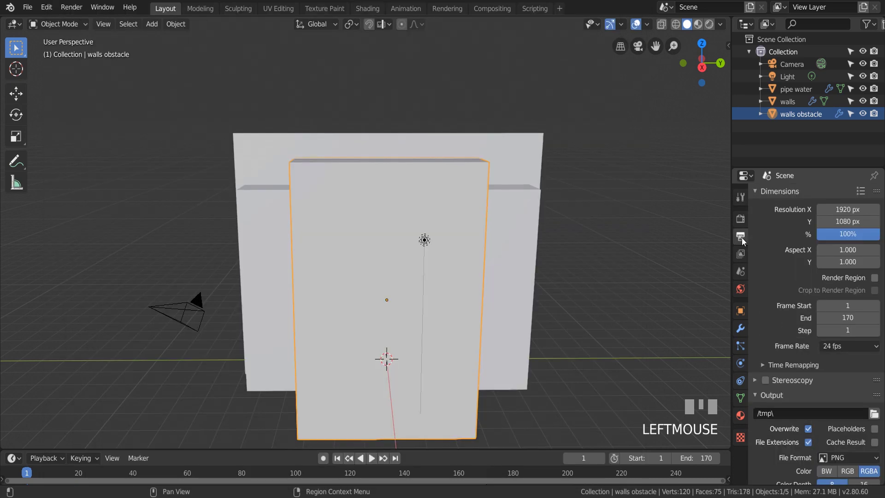
click(861, 346)
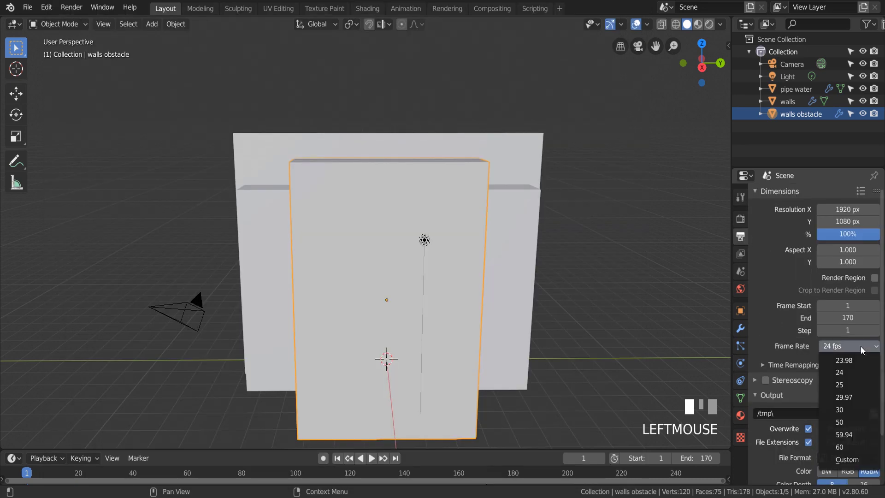
click(844, 410)
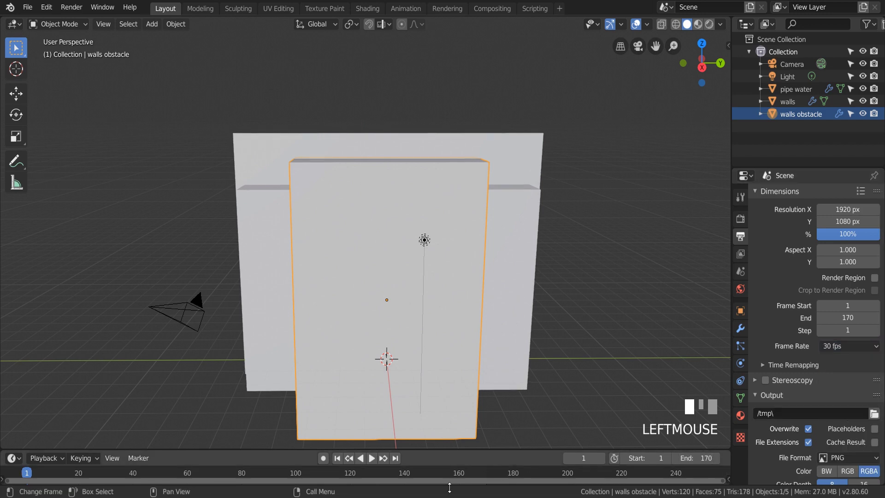
Switch to the calculator, divide 170 frames by 30 fps, and close the calculator.
key(alt+Tab)
click(171, 359)
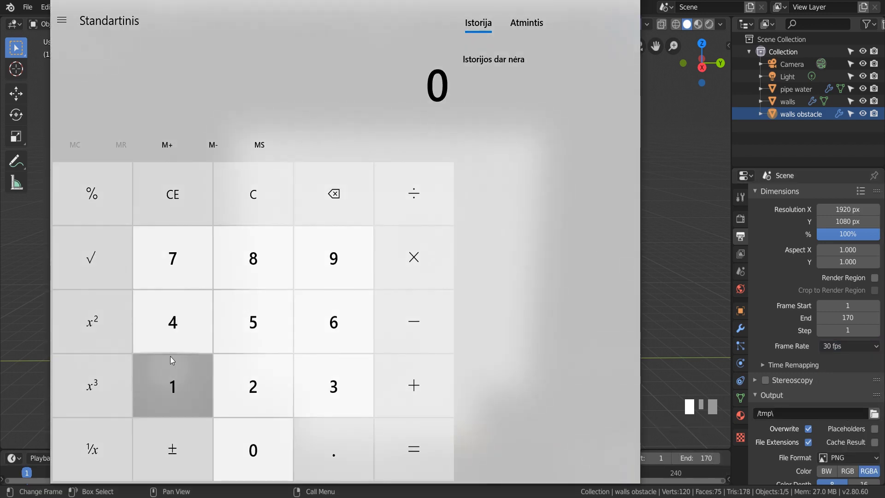
click(173, 247)
click(264, 451)
click(413, 269)
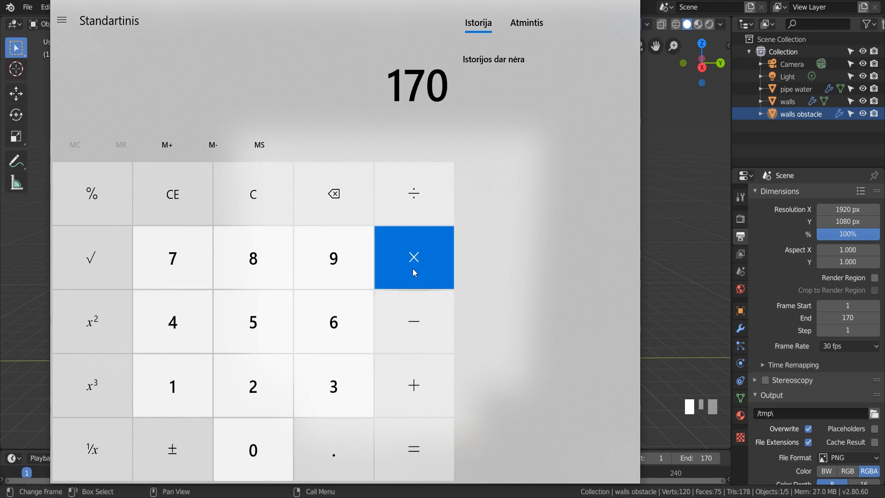
click(419, 203)
click(350, 393)
click(255, 450)
click(394, 454)
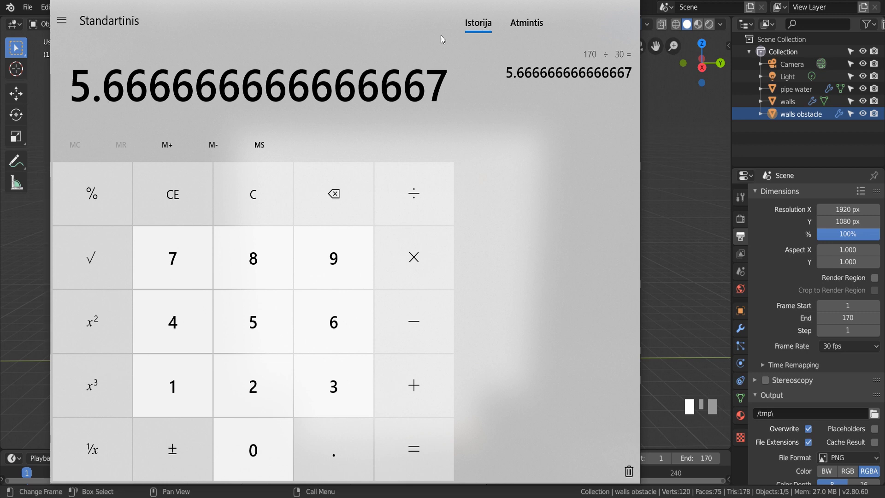
click(629, 1)
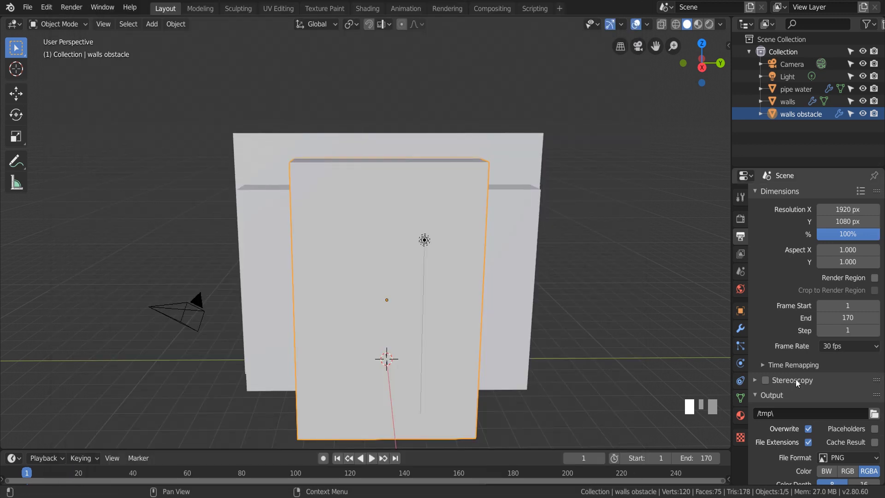
Set the fluid domain's end time to 5.7.
click(743, 367)
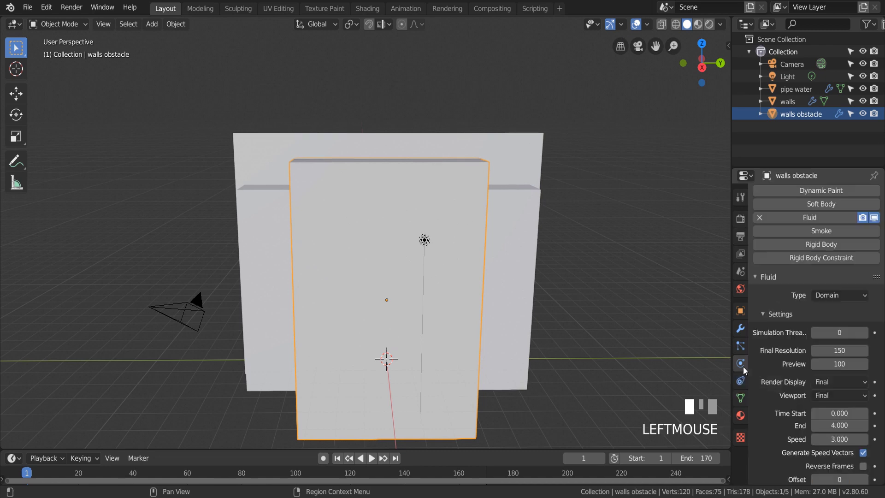
click(842, 425)
Set the fluid domain's boundary type to Free Slip, with surface smoothing 2 and subdivisions 2.
scroll(784, 392, down, 1)
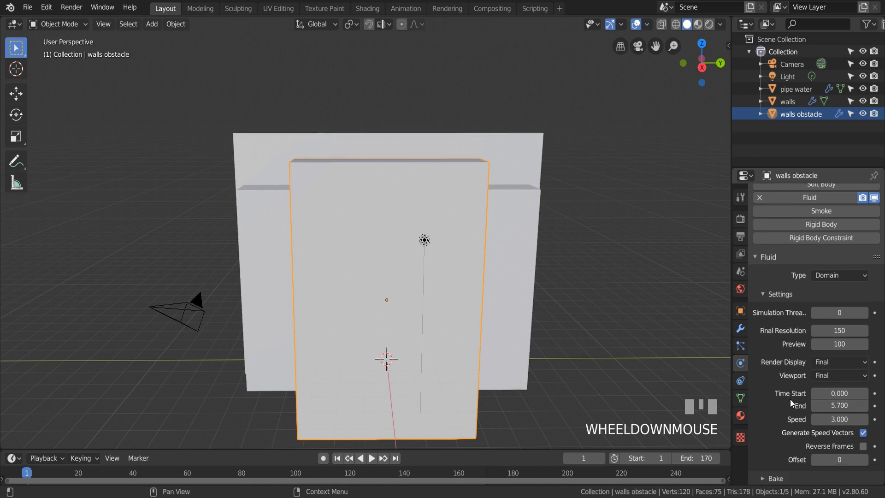
scroll(790, 399, down, 3)
click(761, 433)
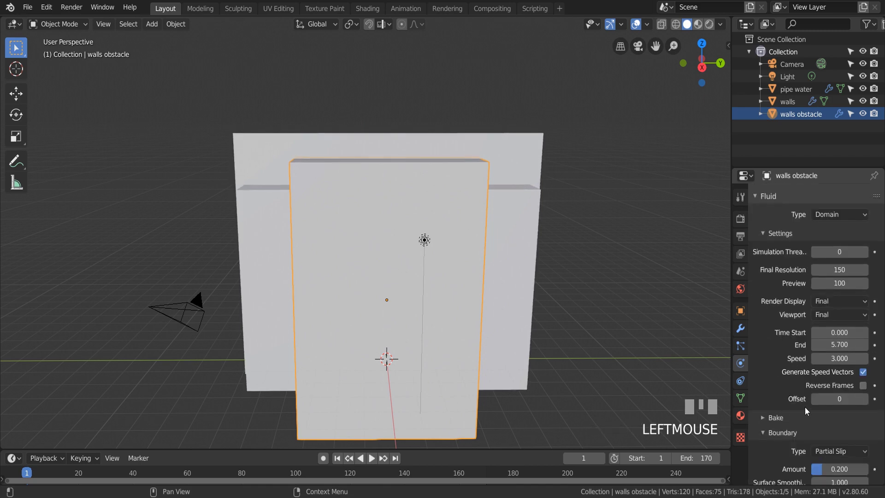
scroll(825, 399, down, 3)
click(840, 391)
click(852, 431)
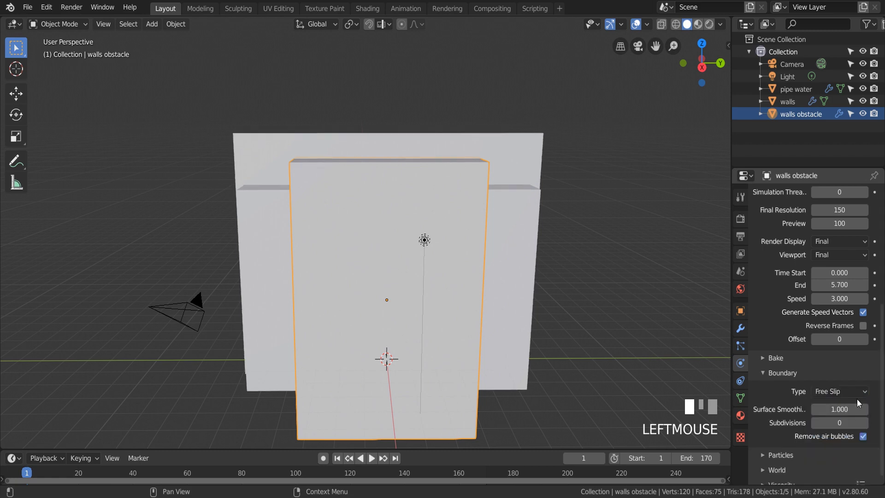
click(838, 409)
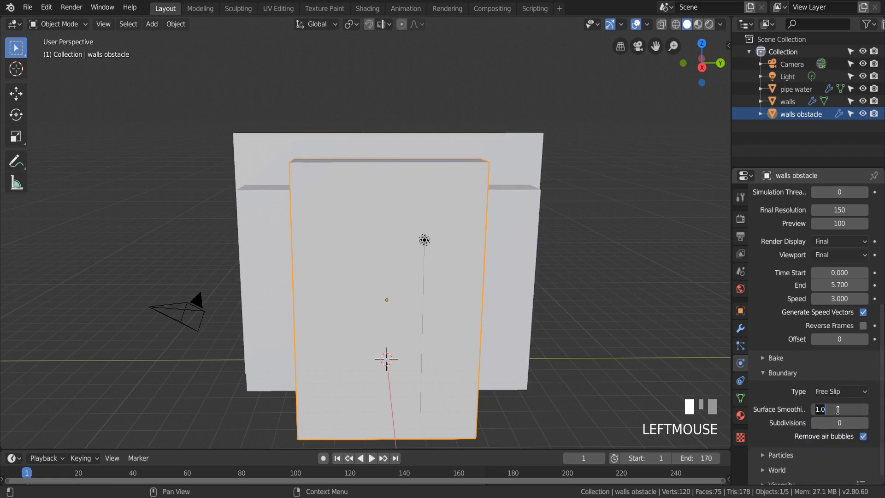
click(832, 420)
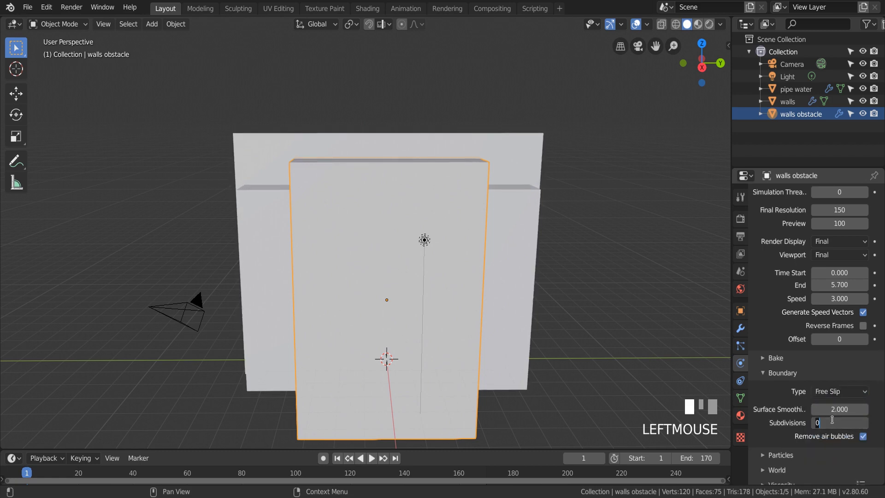
Set the fluid domain's particle Generate value to 0.05.
scroll(830, 401, down, 1)
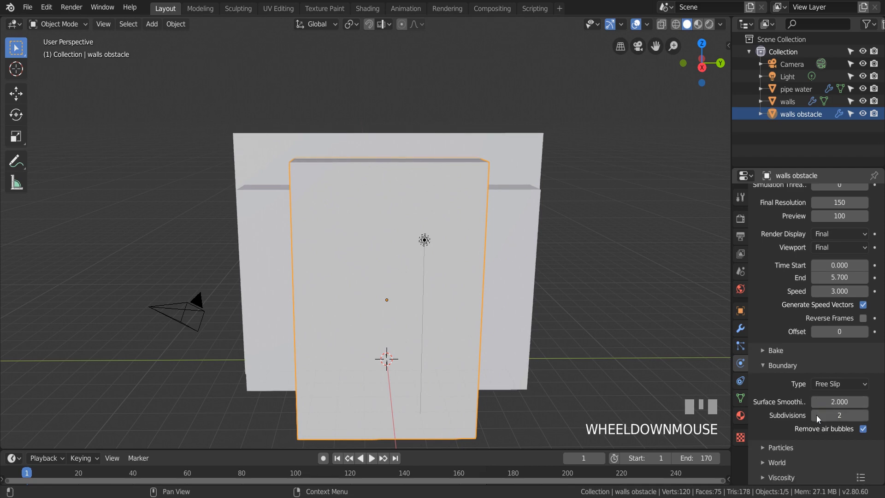
click(762, 448)
scroll(761, 447, down, 3)
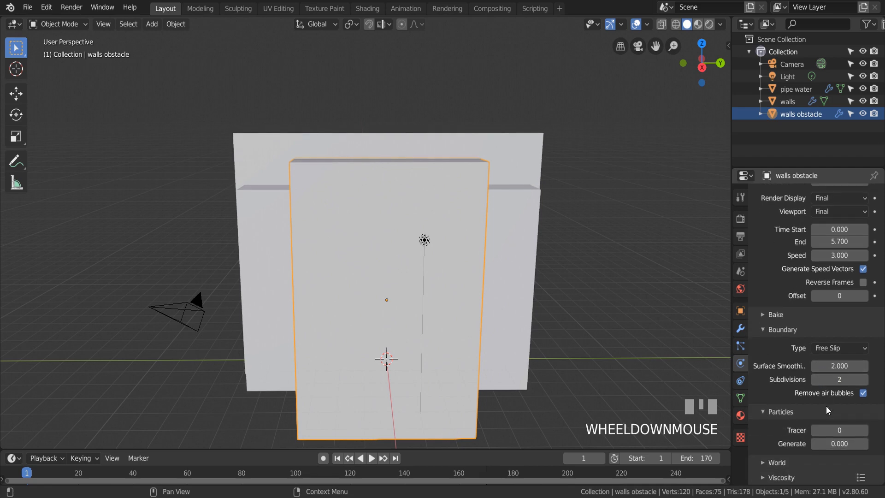
click(848, 444)
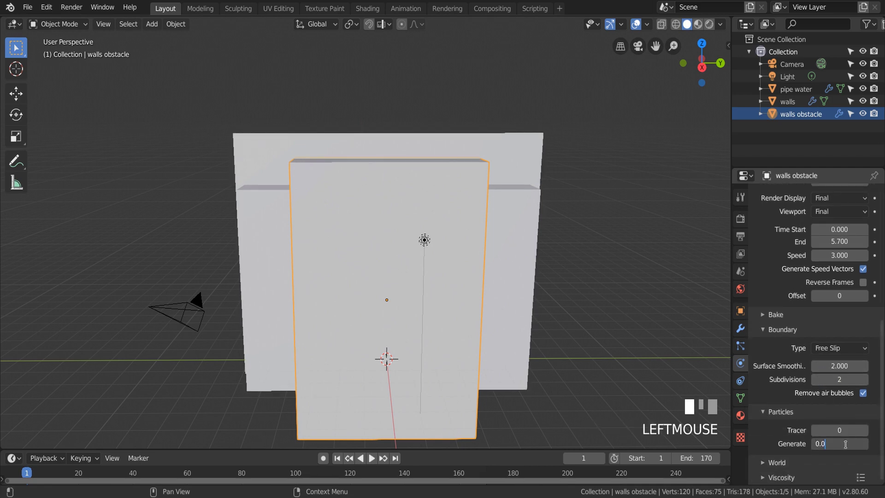
click(770, 387)
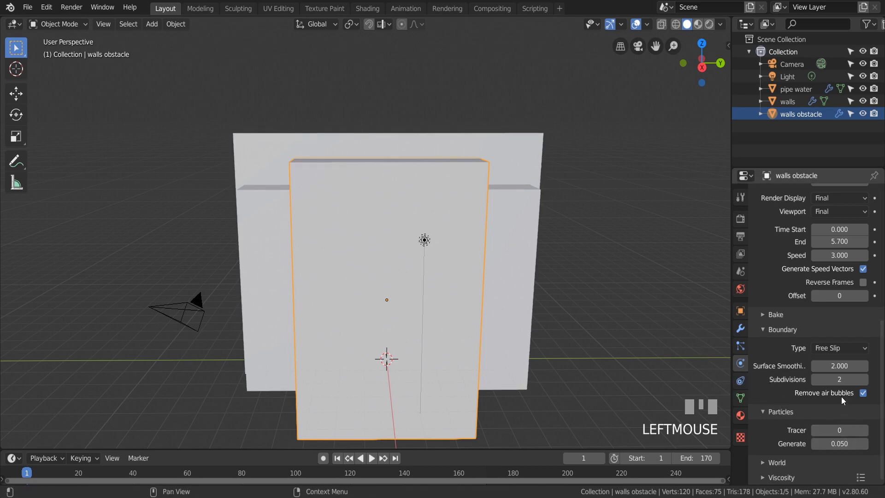
Review the fluid physics settings of the walls and pipe water objects.
scroll(842, 401, up, 2)
scroll(842, 399, up, 10)
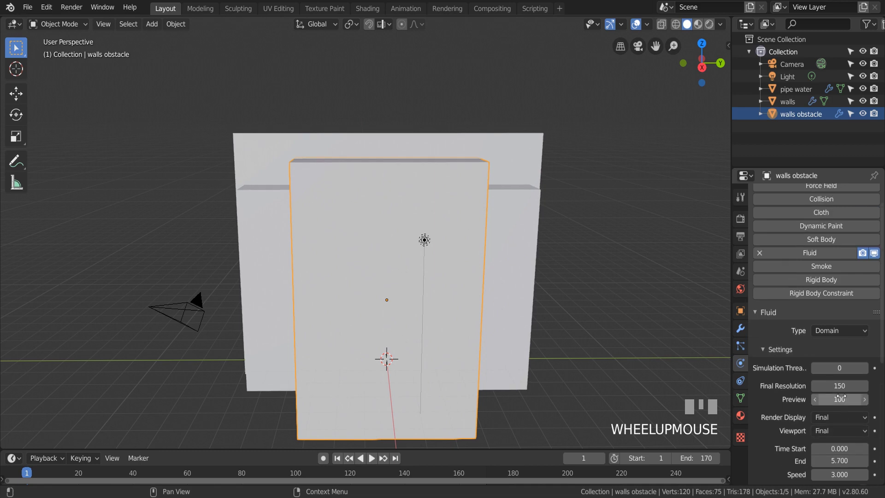
click(788, 101)
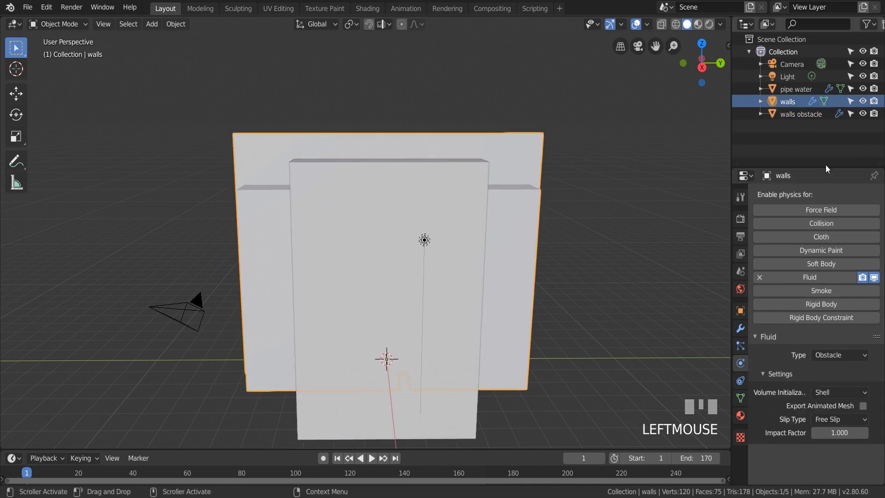
click(795, 89)
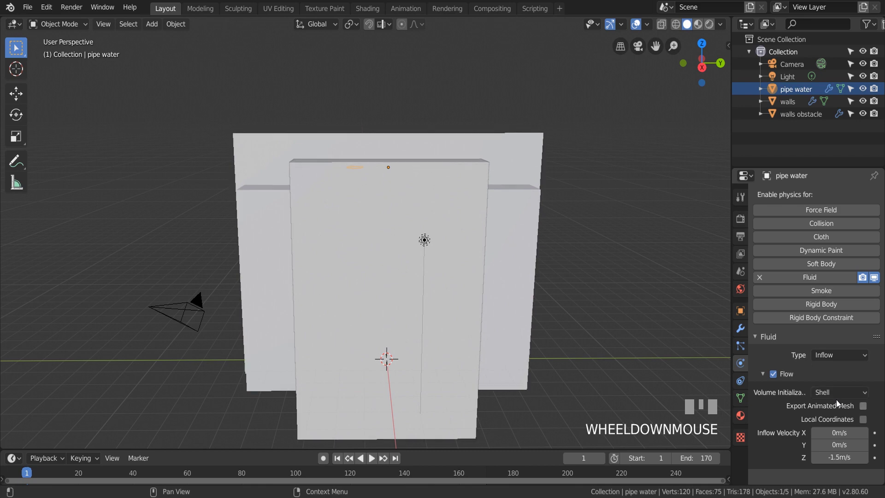
Rename the walls obstacle object as "animation frame".
click(805, 115)
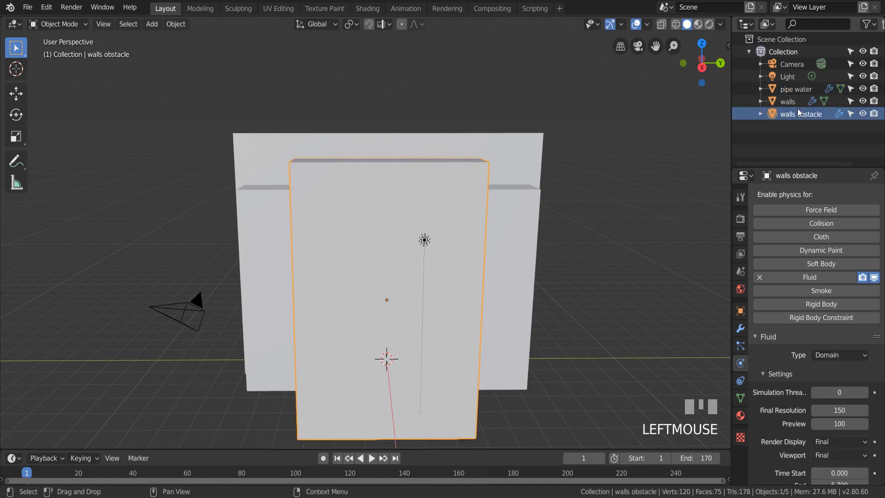
double_click(811, 115)
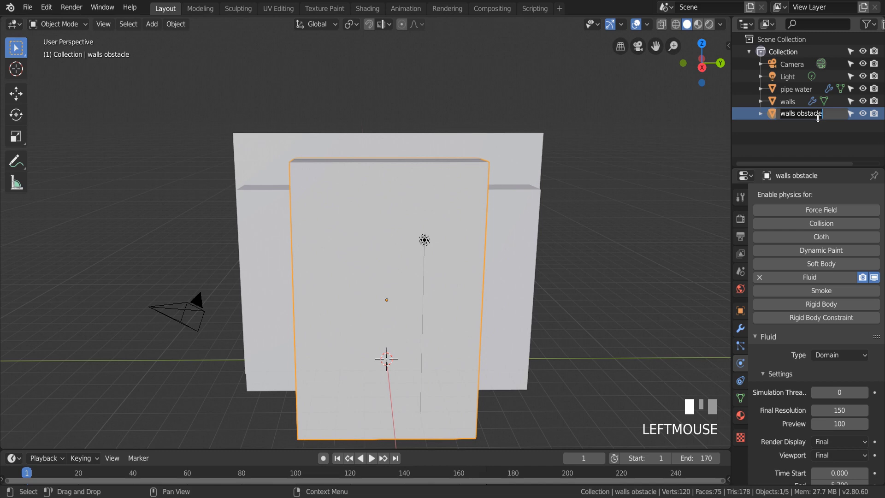
text(anim)
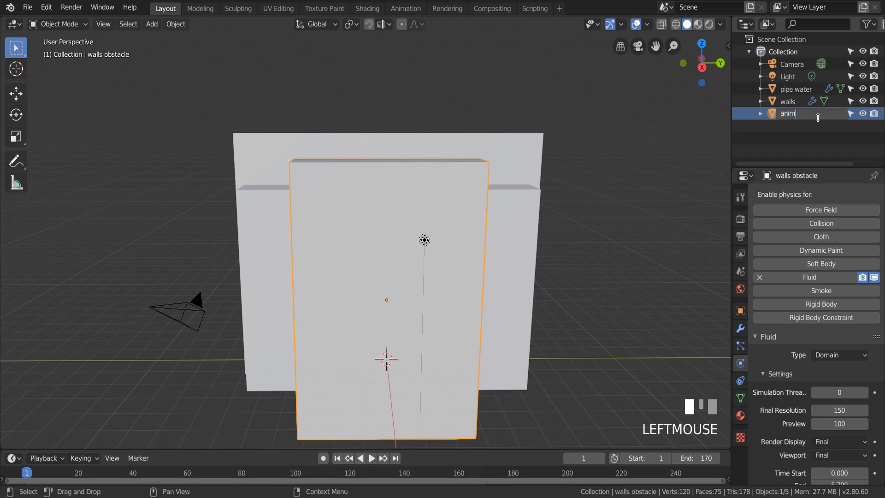
text(ation frame)
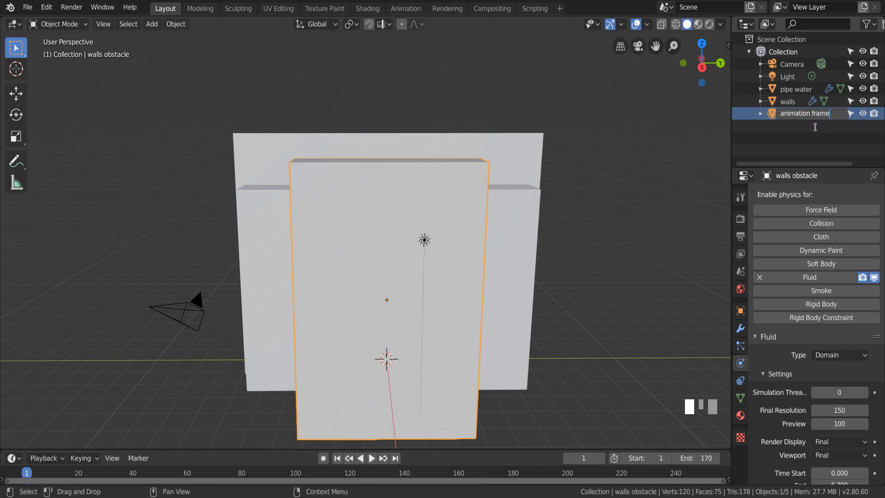
click(815, 128)
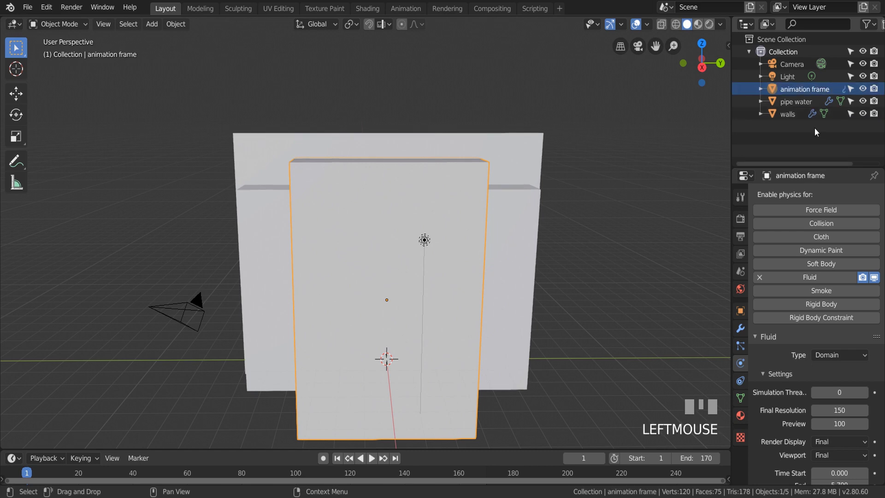
Bake the fluid simulation for the animation frame domain.
scroll(850, 381, down, 8)
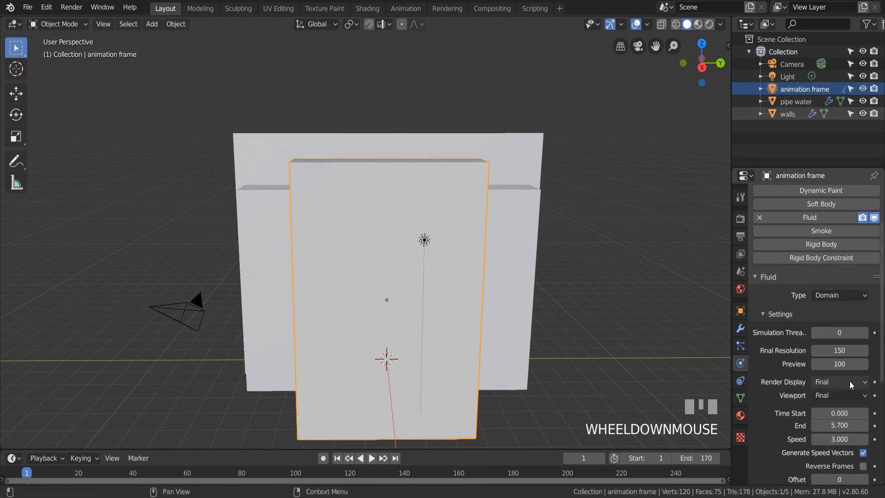
scroll(854, 391, down, 5)
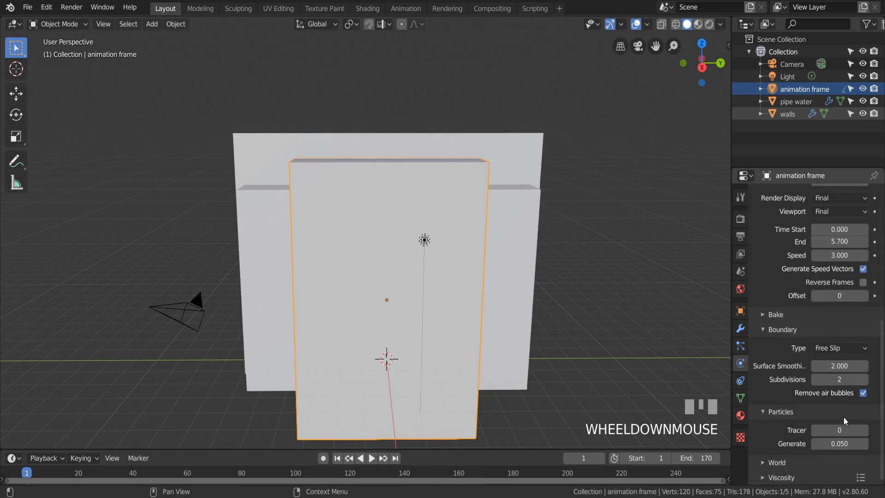
click(763, 314)
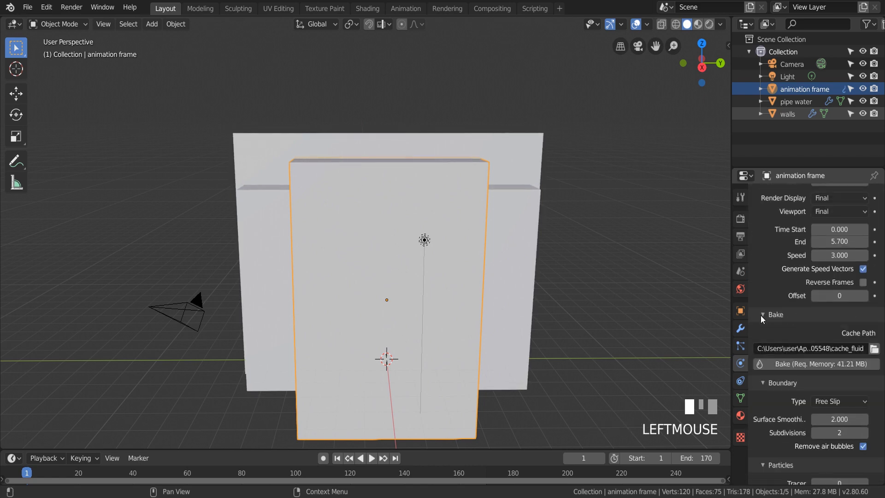
click(823, 366)
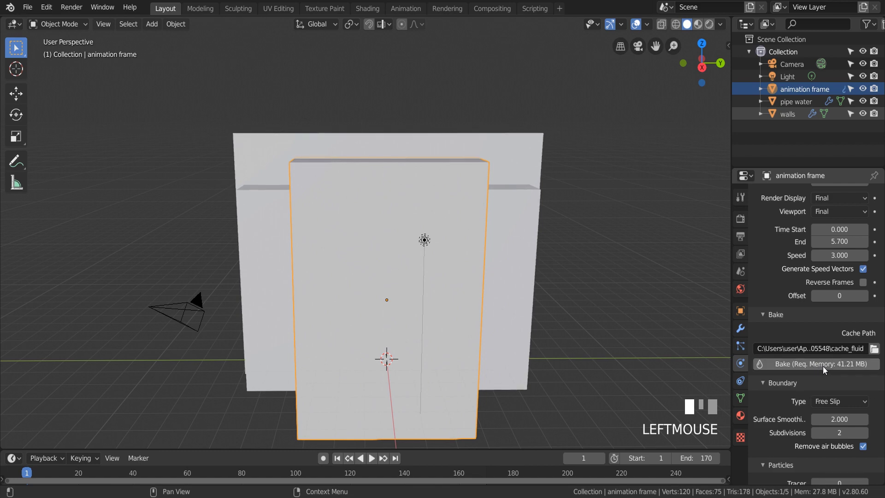
click(831, 364)
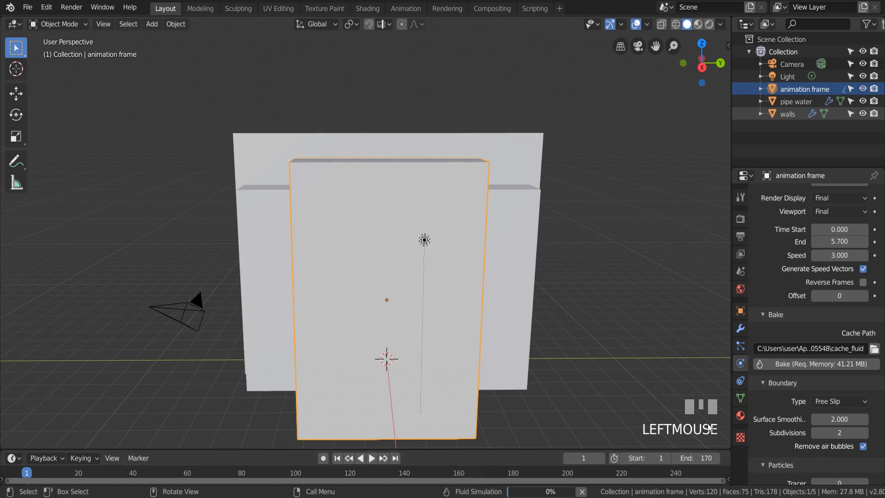
Examine the domain's fluid settings and the first baked water at the inflow from several angles.
scroll(807, 350, down, 3)
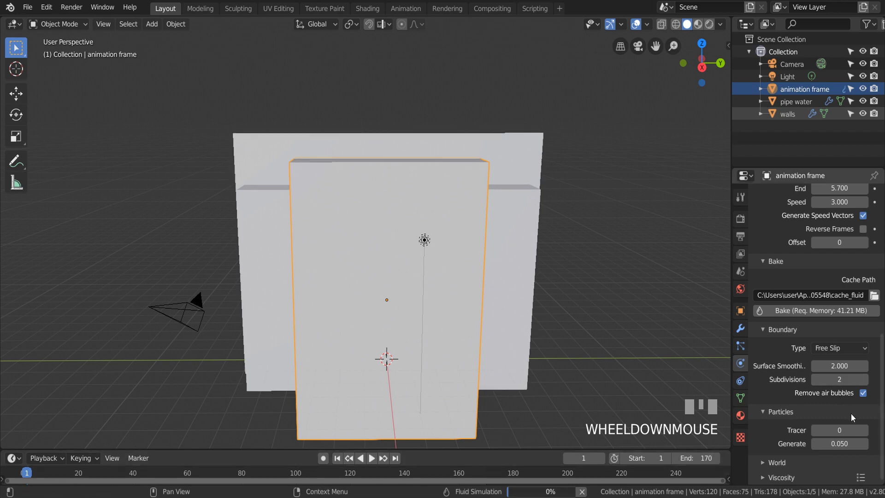
scroll(835, 385, up, 6)
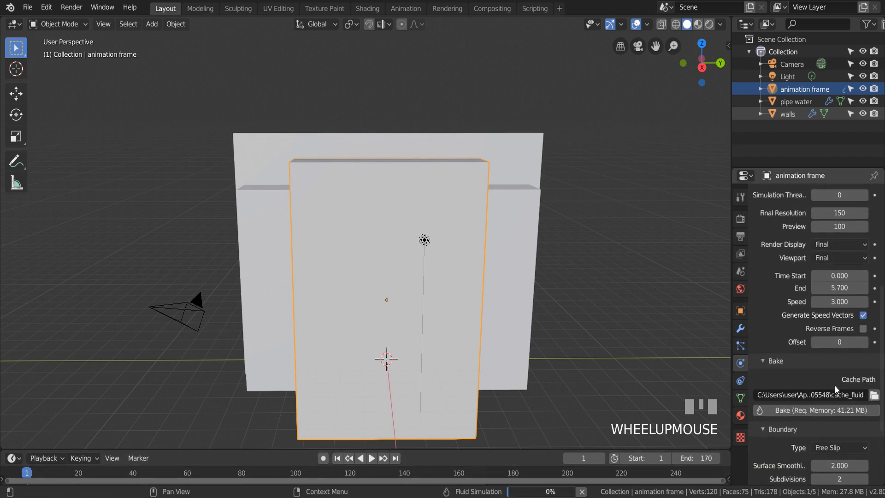
scroll(835, 389, up, 6)
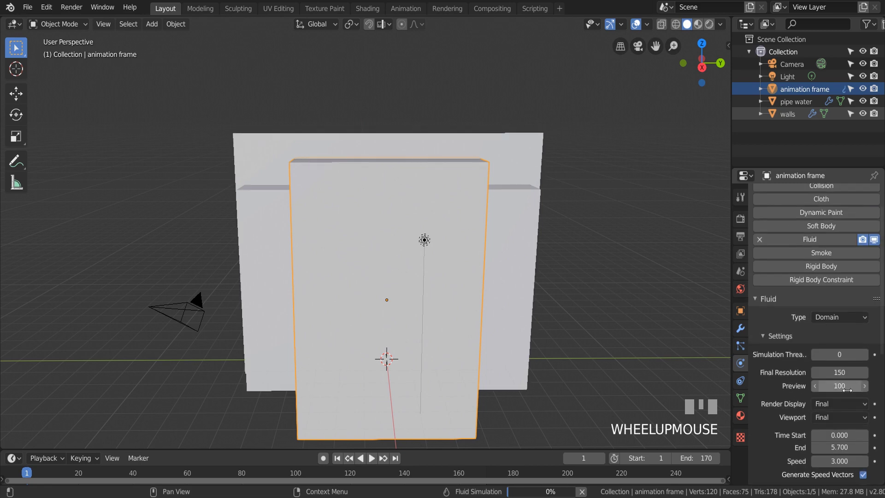
scroll(359, 117, up, 5)
middle_drag(359, 116, 368, 140)
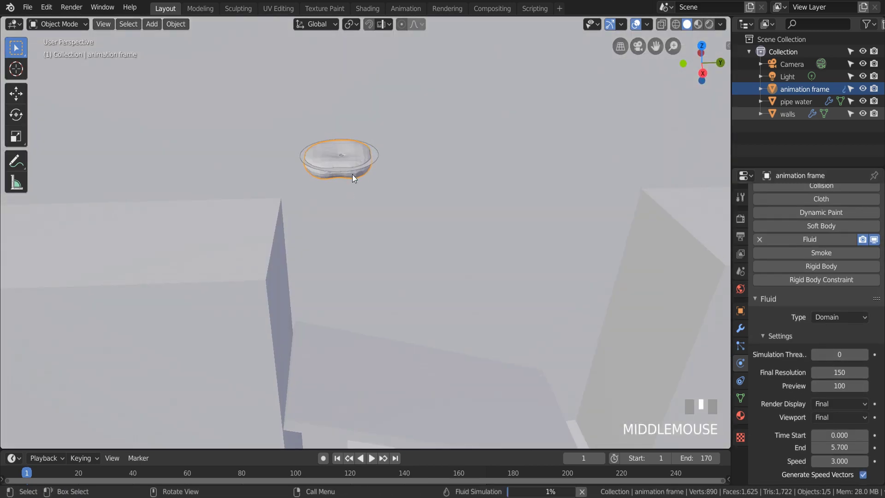
middle_drag(352, 174, 353, 137)
scroll(352, 137, down, 2)
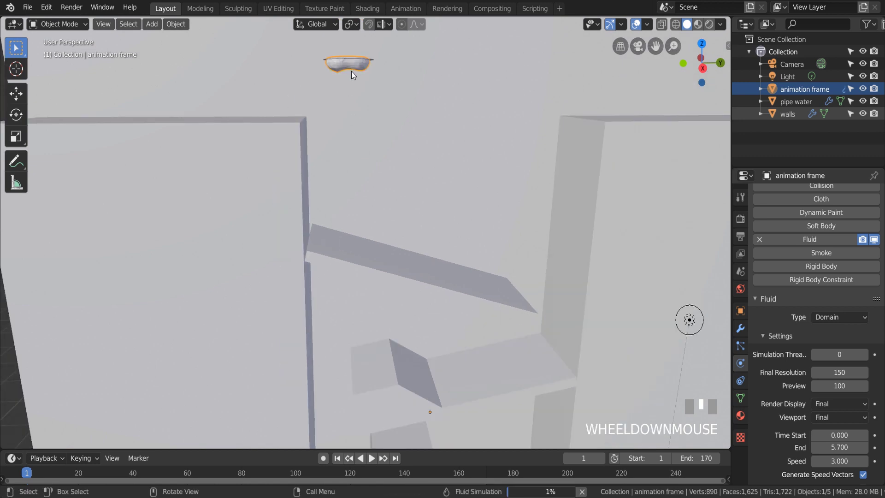
middle_drag(560, 172, 642, 212)
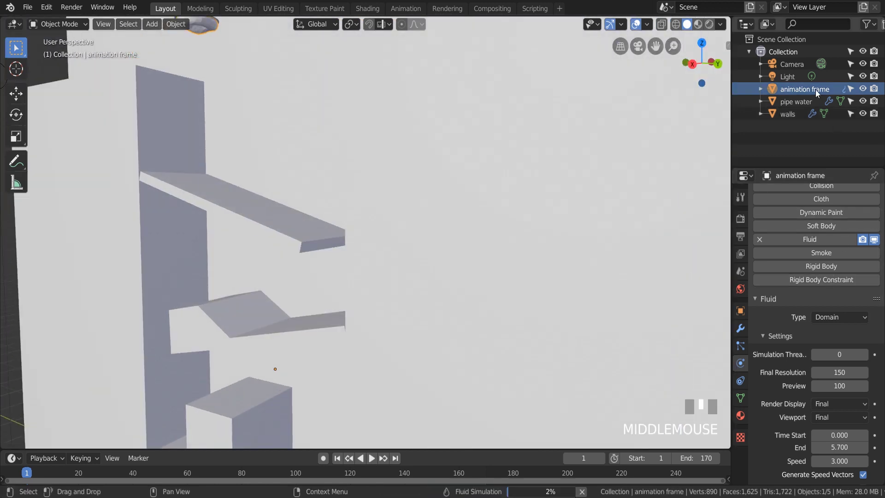
Select the pipe water object and go to frame 7 to inspect the water falling from the inflow.
click(809, 99)
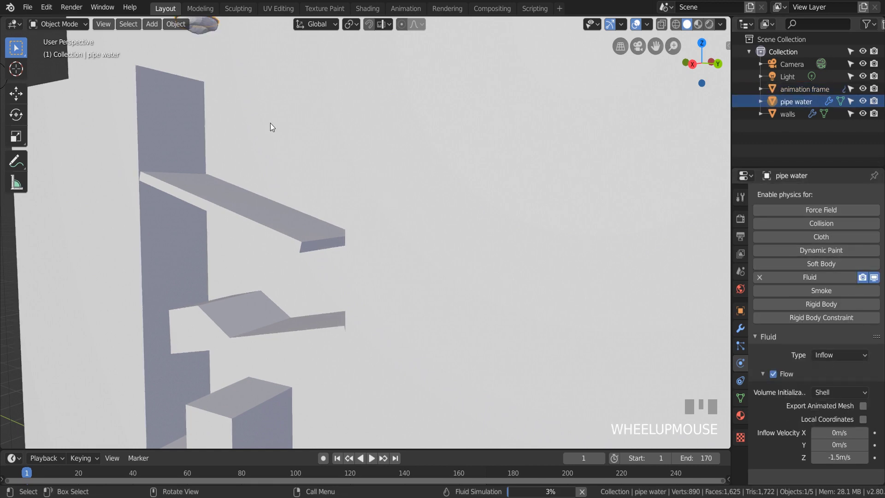
middle_drag(270, 128, 306, 151)
scroll(313, 205, down, 2)
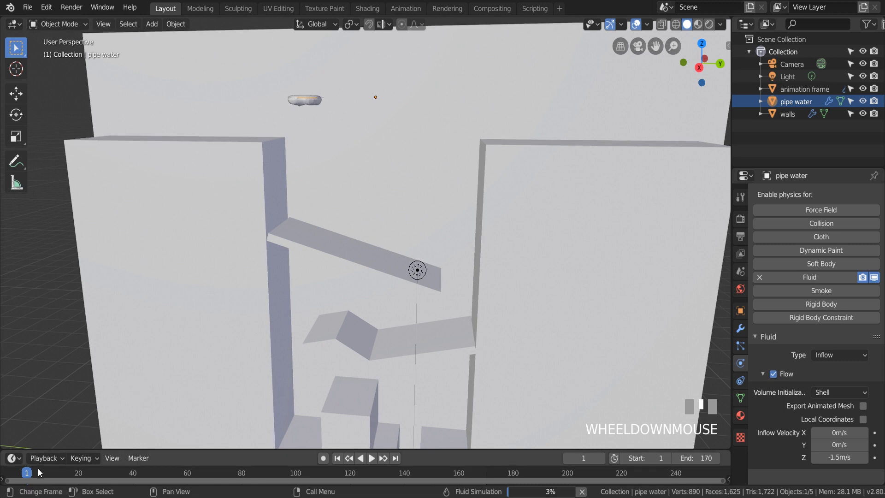
drag(28, 476, 45, 476)
middle_drag(234, 276, 402, 181)
drag(655, 46, 176, 189)
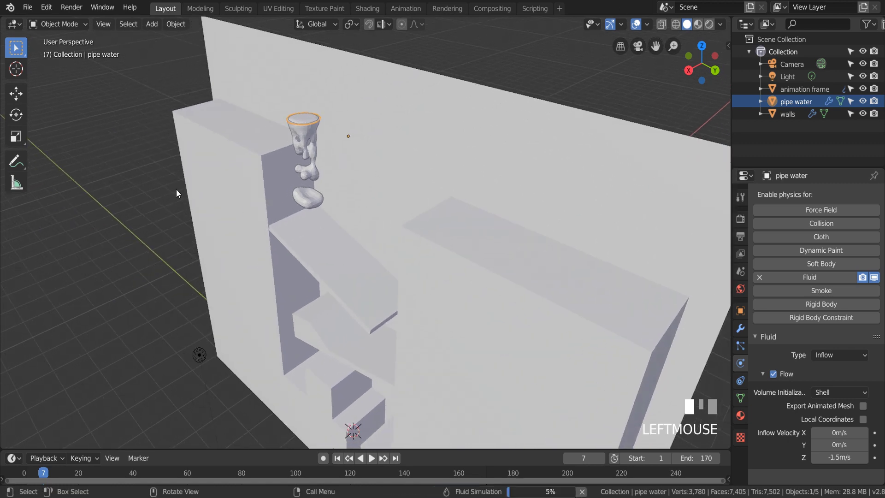
scroll(212, 182, up, 3)
middle_drag(248, 173, 347, 169)
scroll(320, 163, up, 2)
scroll(354, 168, down, 2)
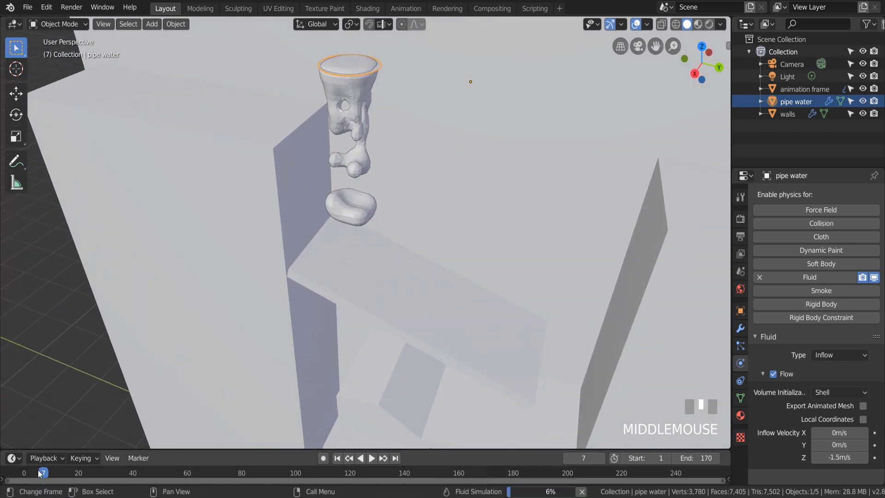
Go to frame 11 and inspect the water splashing onto the upper sloped plate.
mouse_move(44, 472)
mouse_down()
mouse_move(58, 473)
mouse_move(35, 474)
mouse_move(59, 471)
mouse_move(46, 473)
mouse_move(55, 484)
mouse_up()
scroll(290, 314, down, 3)
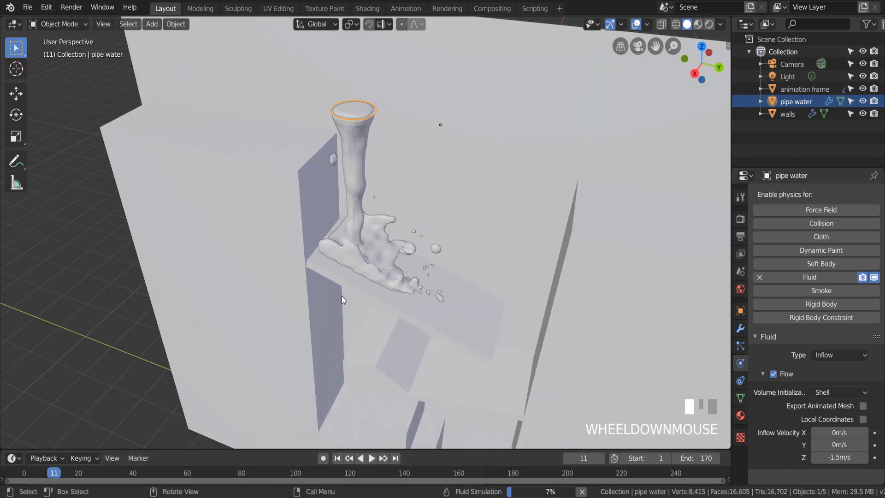
middle_drag(341, 296, 250, 249)
Move the walls object about -0.23 m along the global X axis.
click(254, 239)
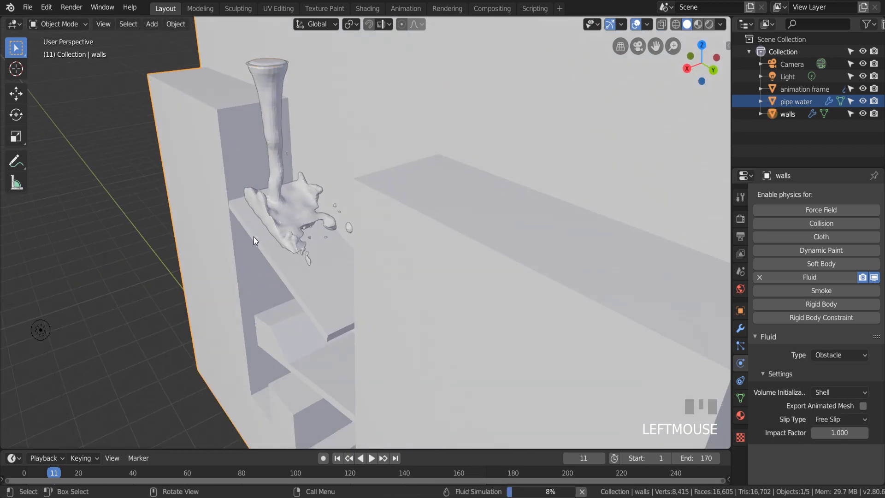
scroll(333, 240, down, 2)
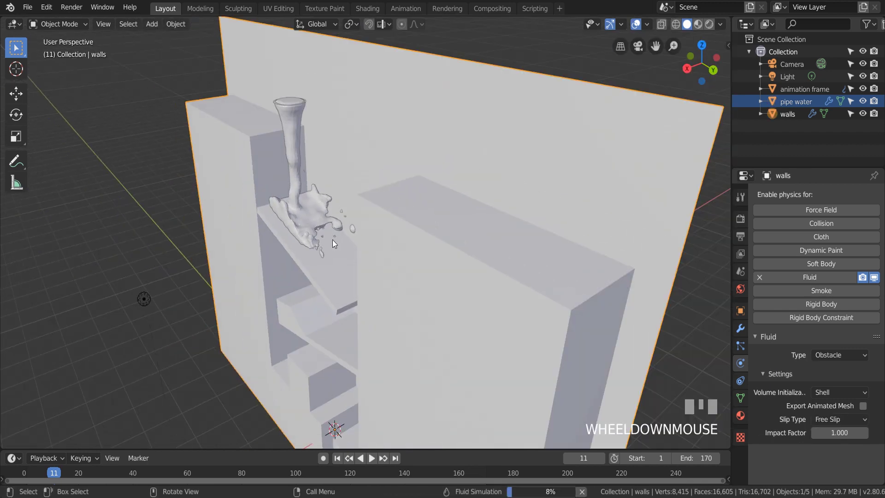
key(g)
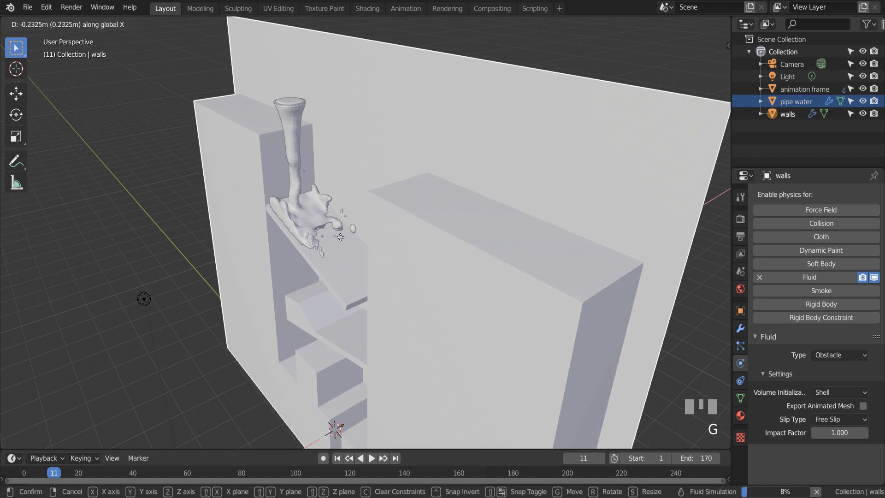
click(340, 237)
Go to frame 16 and inspect the water running down the upper sloped plate.
mouse_move(307, 206)
middle_down()
mouse_move(255, 212)
mouse_move(300, 206)
middle_up()
scroll(246, 210, up, 4)
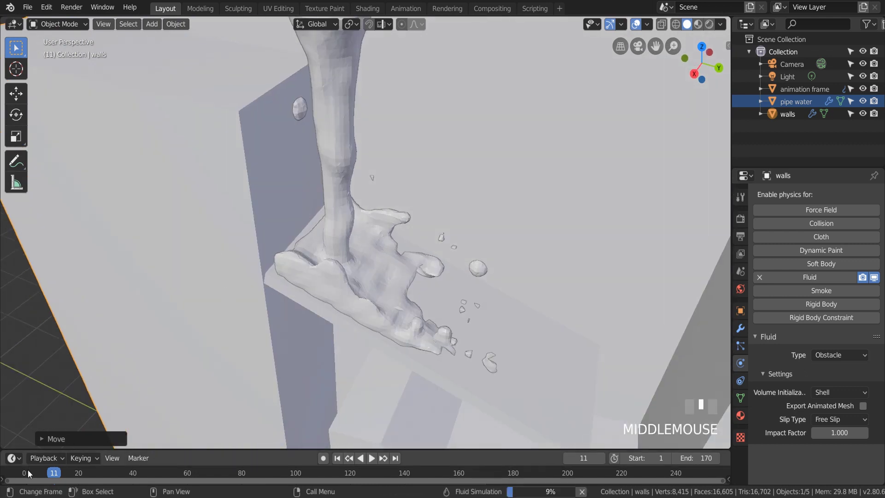
drag(28, 470, 71, 480)
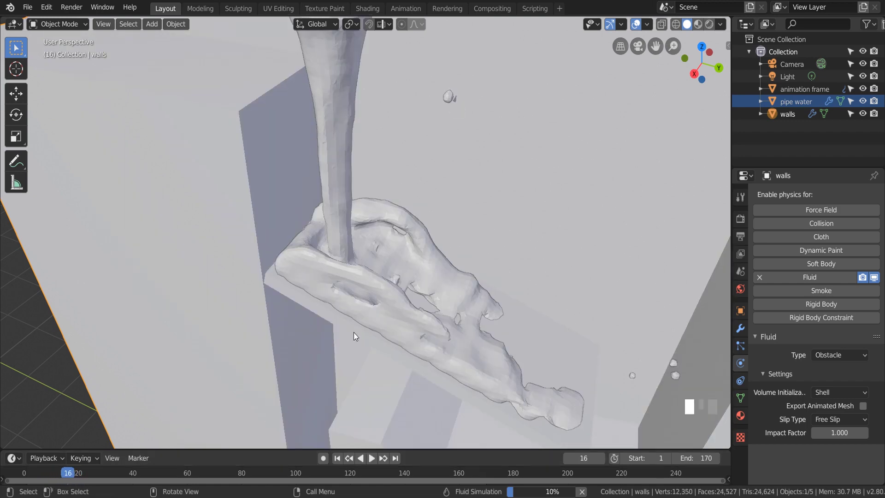
scroll(416, 303, down, 2)
middle_drag(354, 333, 387, 323)
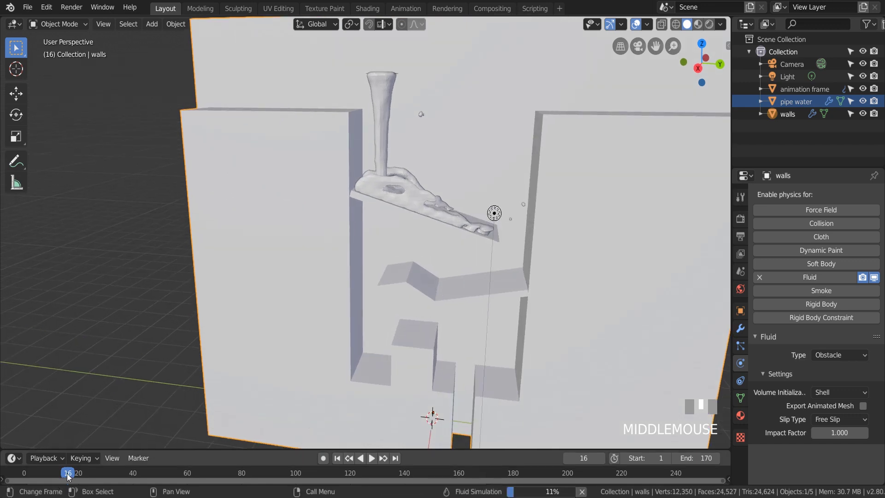
Check the baked water at frames 22 and 18 to see how far the simulation has progressed.
drag(68, 476, 85, 474)
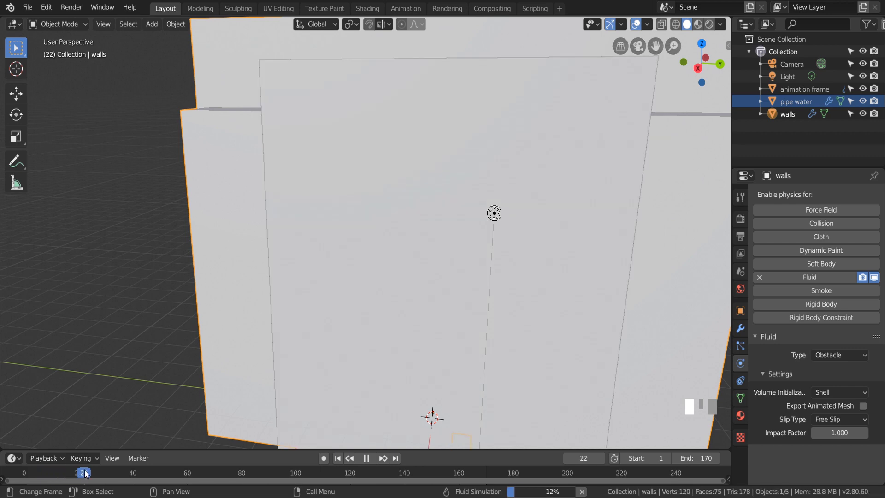
key(space)
click(76, 471)
drag(76, 471, 73, 472)
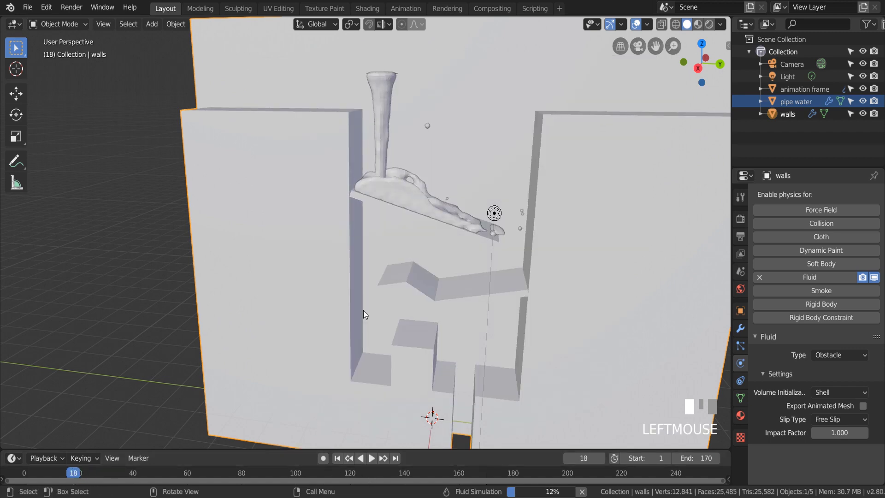
middle_drag(363, 310, 620, 343)
scroll(618, 341, down, 2)
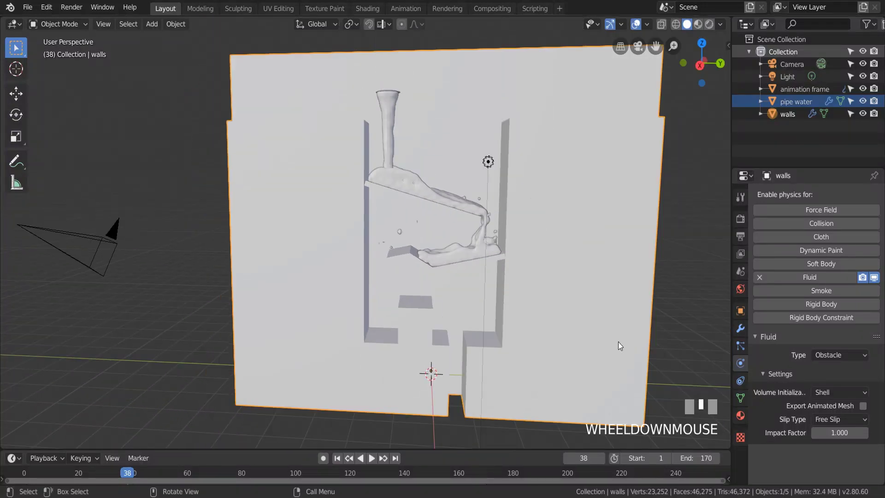
Scrub through the baked frames and play the animation to watch the water pour over the plates, stopping at frame 73.
drag(127, 475, 159, 479)
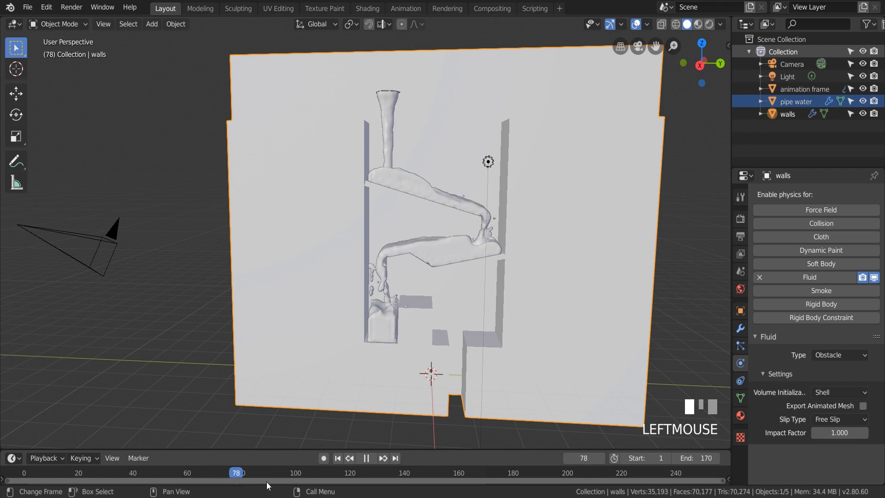
drag(350, 479, 496, 476)
click(370, 459)
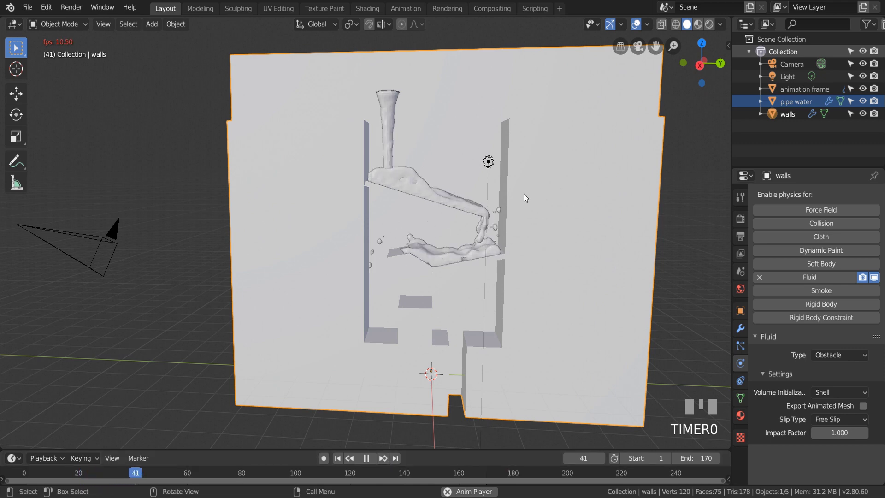
scroll(495, 223, up, 3)
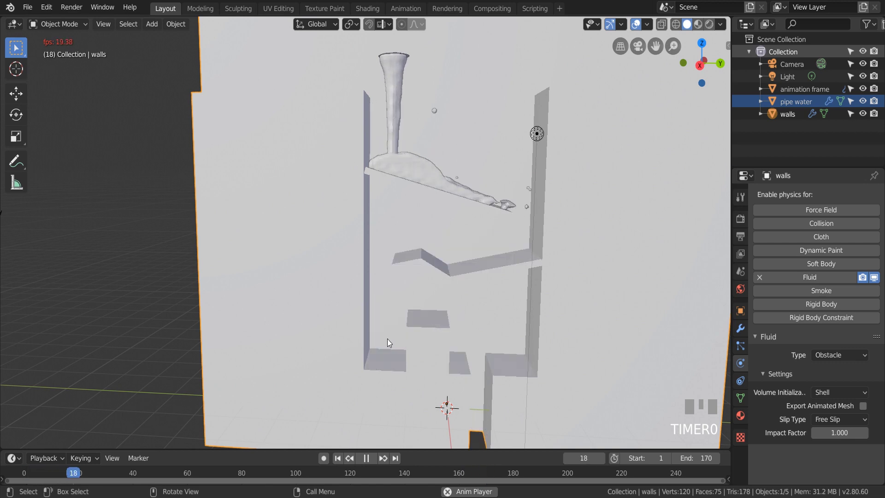
middle_drag(378, 340, 352, 342)
mouse_move(371, 341)
middle_down()
mouse_move(392, 341)
mouse_move(383, 339)
middle_up()
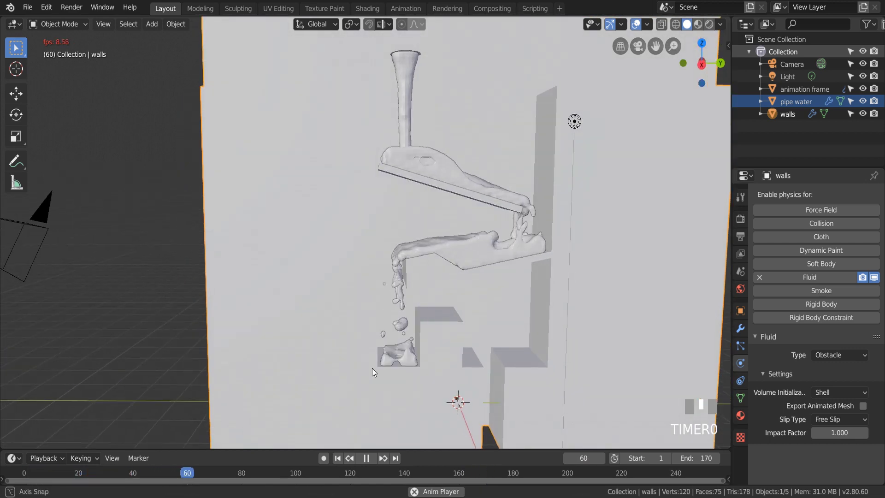
click(365, 457)
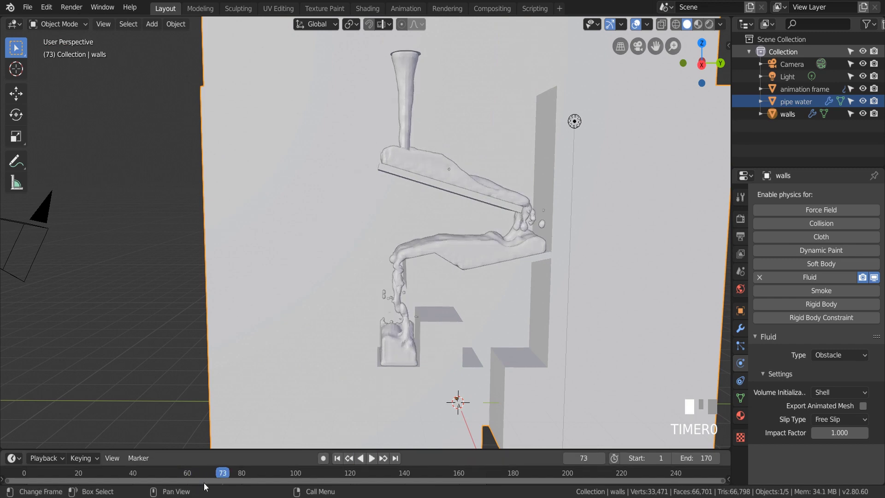
Inspect the water at frame 53 from an angled view and scrub onward through the animation.
drag(73, 472, 168, 477)
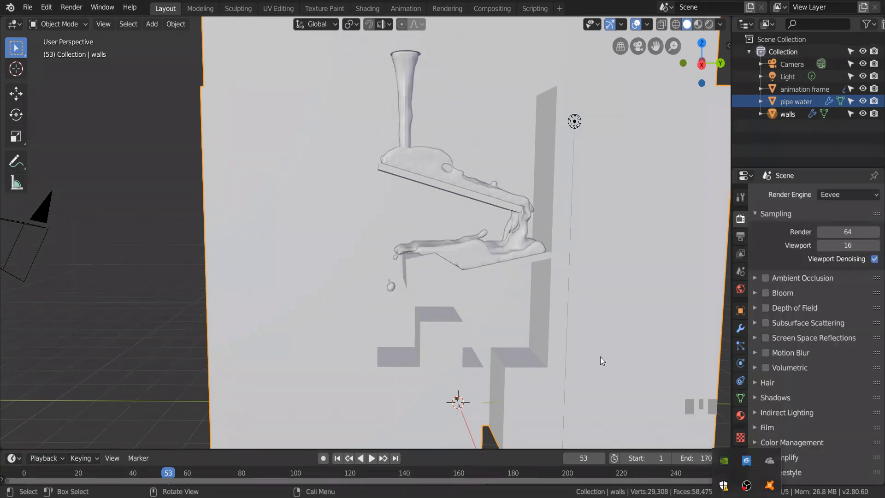
middle_drag(600, 356, 573, 355)
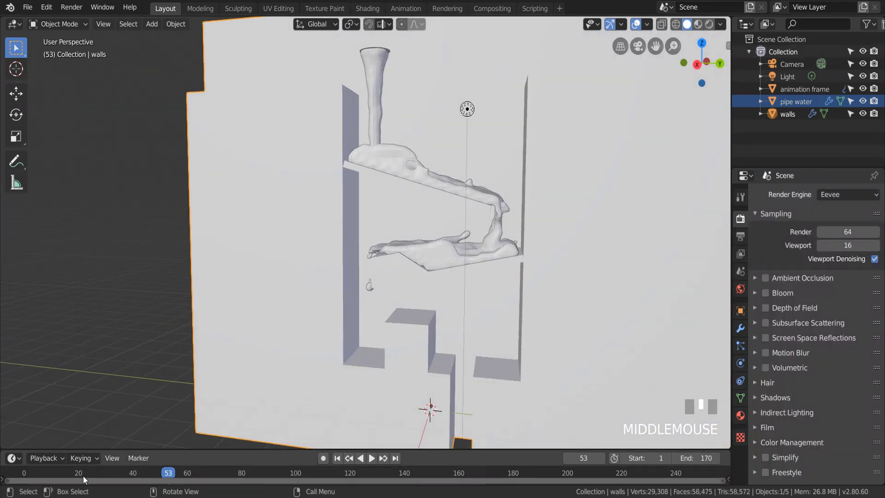
drag(40, 471, 397, 454)
Switch the viewport to rendered shading and play the water animation from frame 111.
click(373, 458)
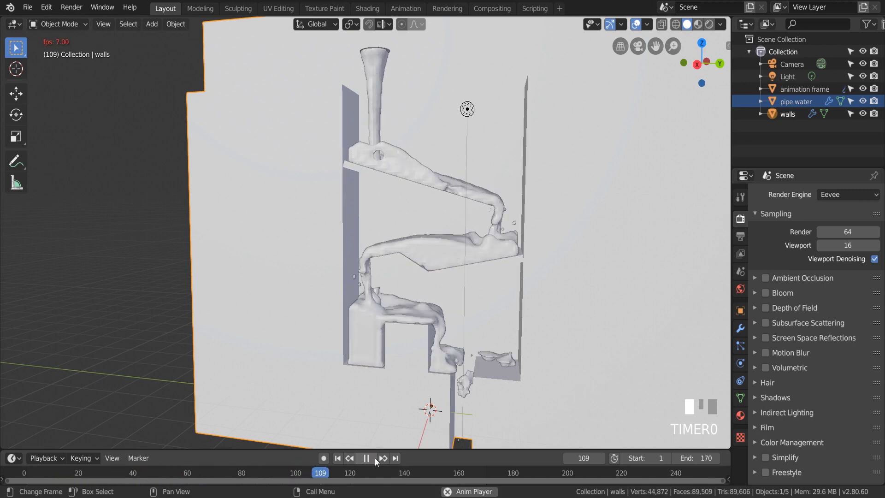
click(373, 458)
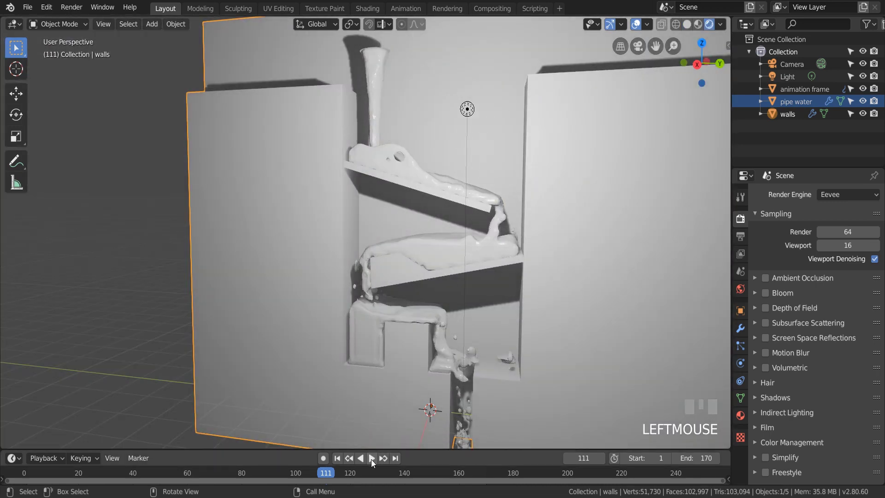
click(371, 458)
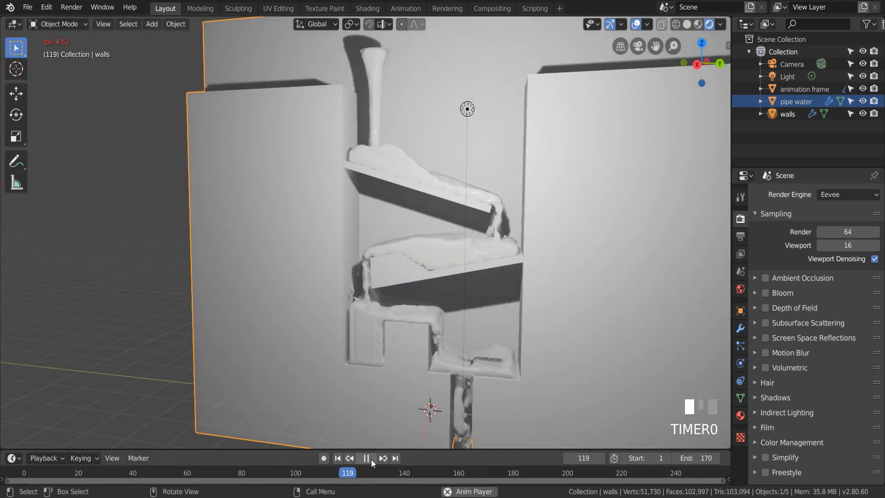
Inspect the water flowing over the two tilted plates up close during playback and stop the animation at frame 145.
scroll(505, 242, up, 5)
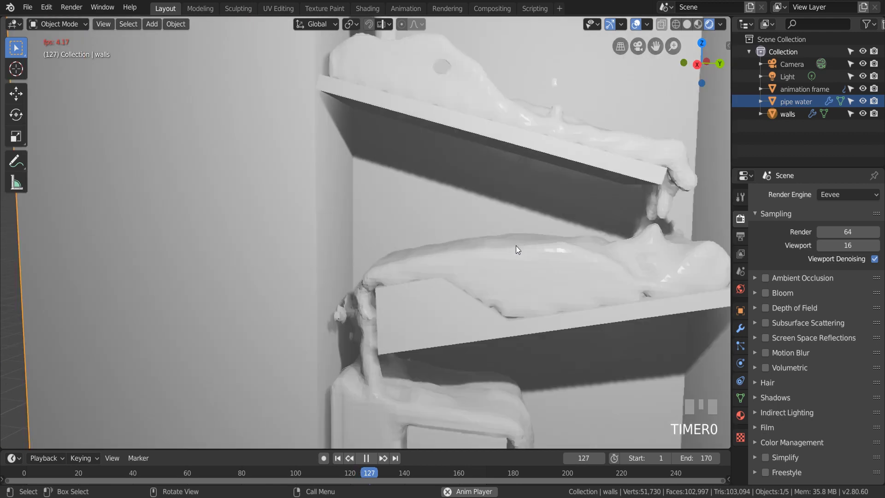
scroll(516, 248, up, 3)
middle_drag(491, 250, 476, 272)
scroll(476, 272, down, 5)
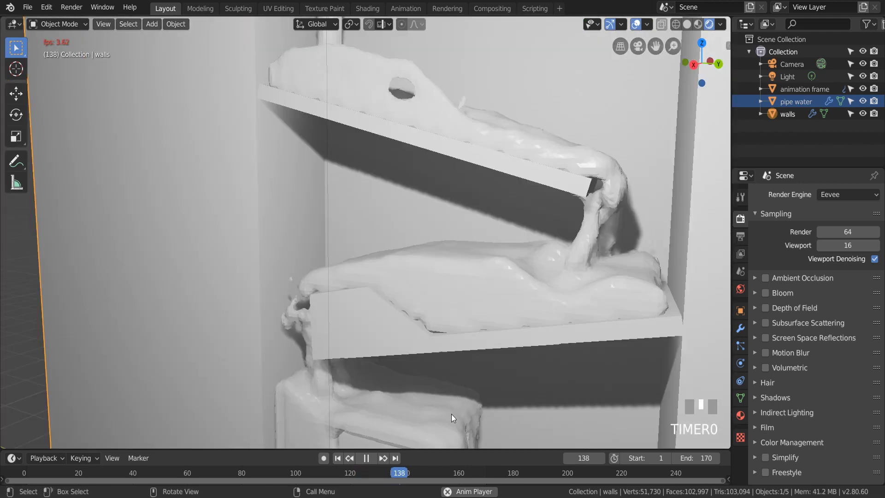
click(369, 457)
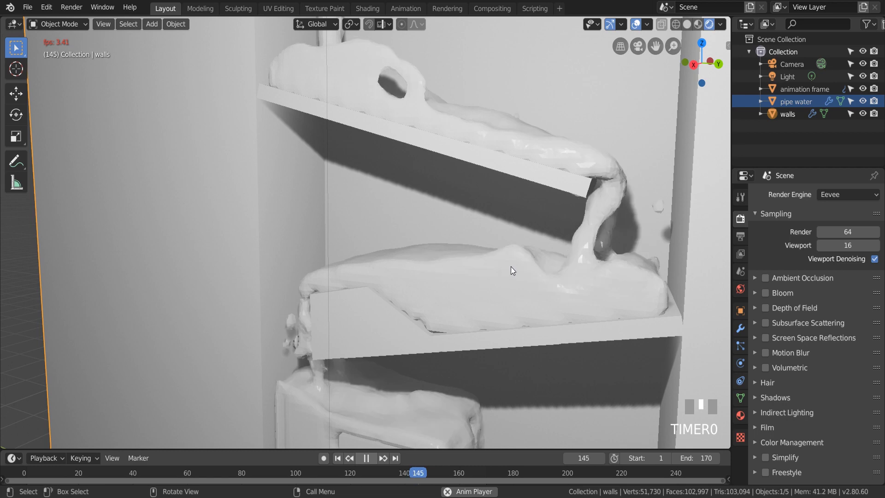
Apply smooth shading to the water mesh of the animation frame object.
click(480, 287)
right_click(481, 287)
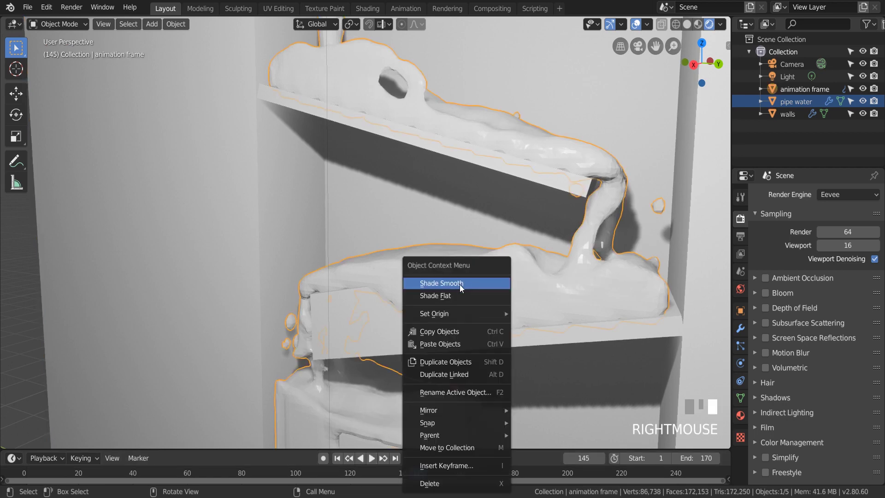
click(458, 284)
Look at the scene straight from the right side and align the camera to that view.
scroll(500, 294, down, 4)
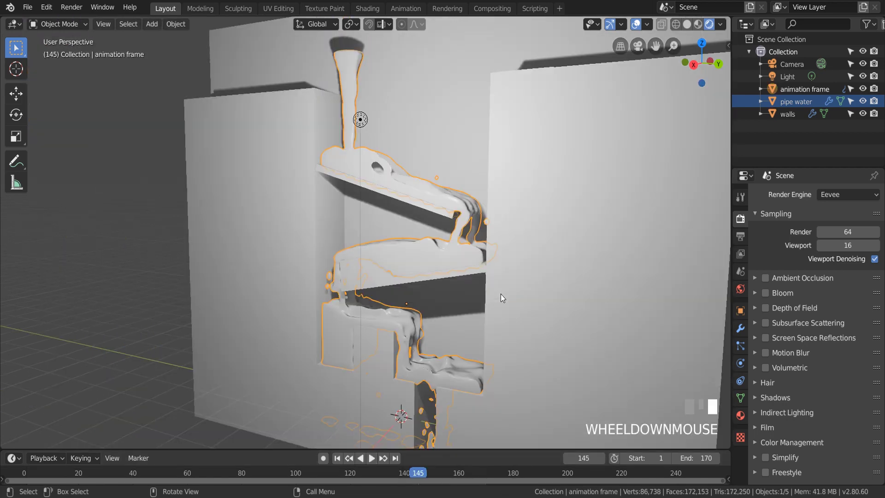
middle_drag(505, 290, 516, 292)
scroll(515, 289, down, 2)
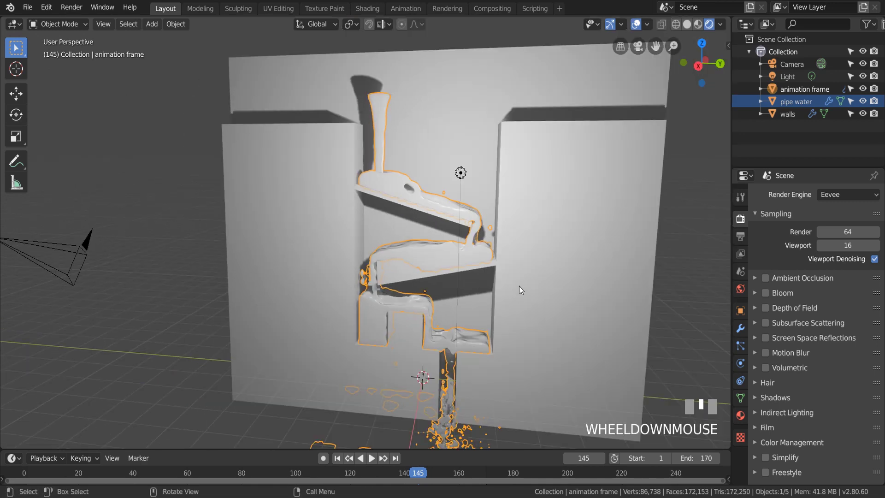
key(KP_3)
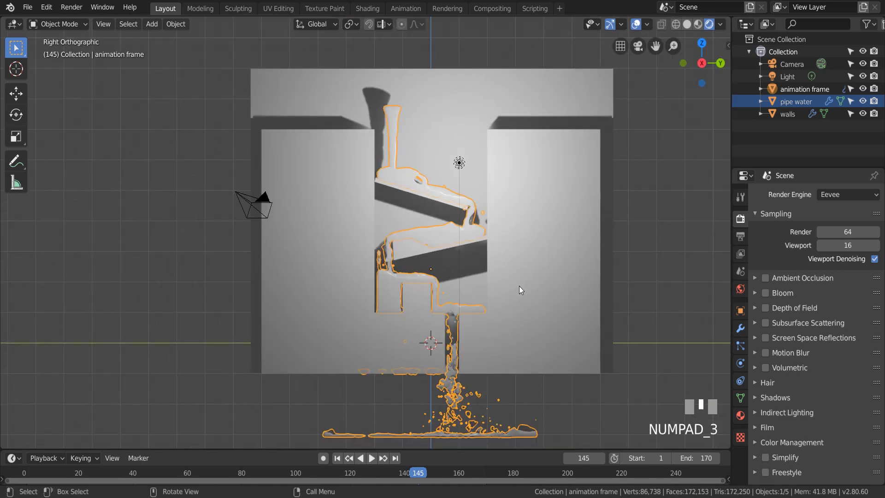
key(ctrl+alt+KP_0)
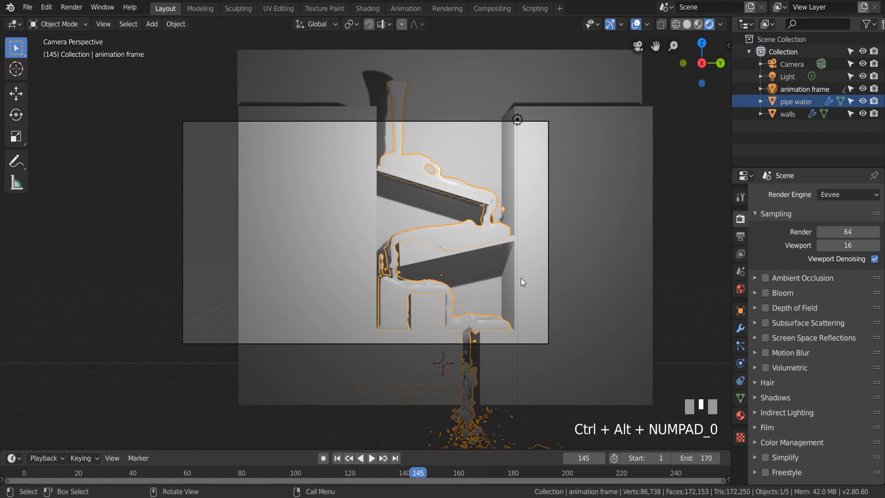
Lock the camera to the view, shift the framing to centre the walls and water, and release the lock again.
key(n)
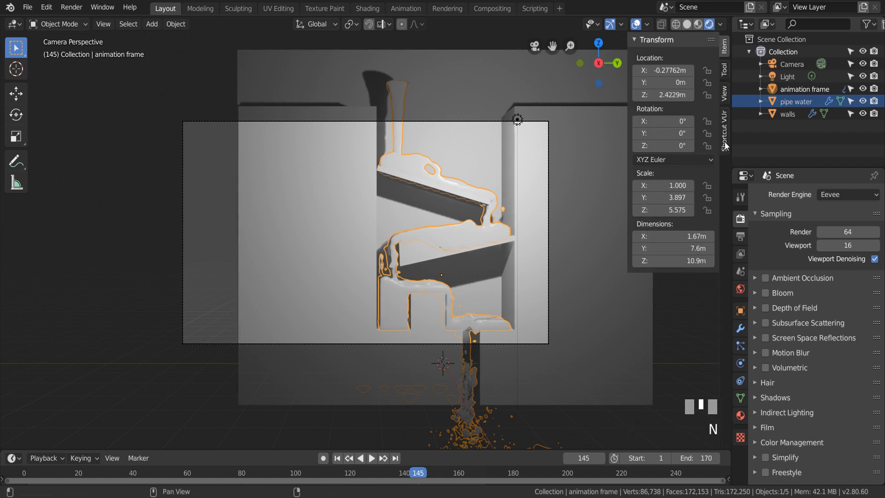
click(725, 142)
click(724, 92)
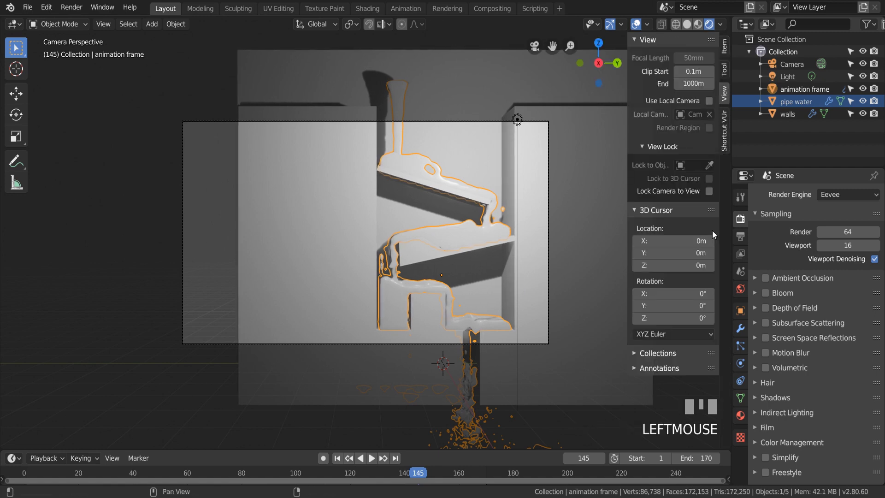
scroll(692, 214, down, 3)
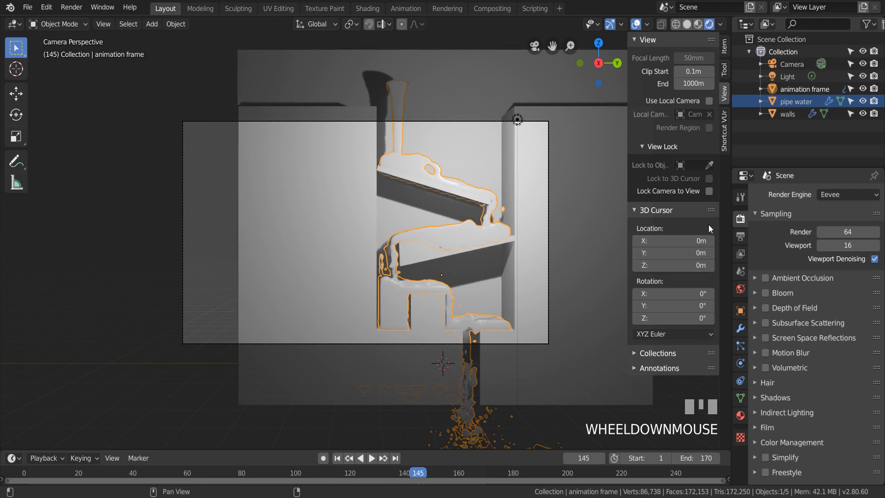
click(710, 190)
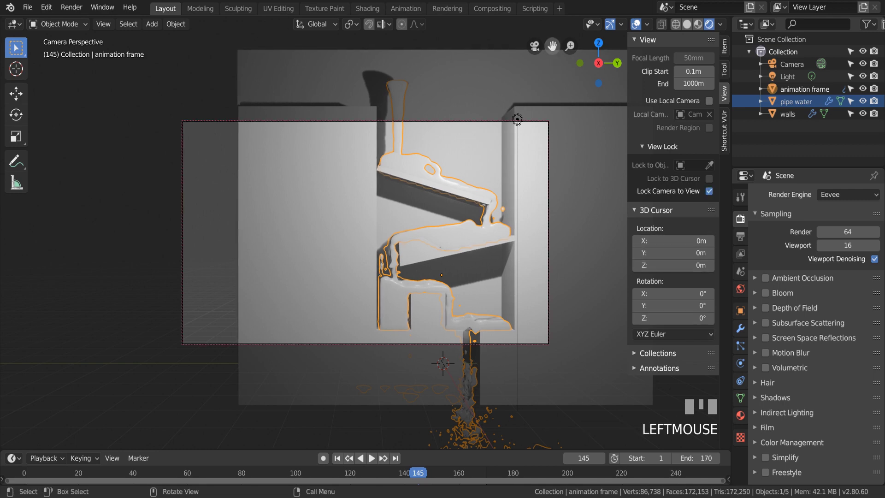
shift+middle_drag(582, 186, 496, 186)
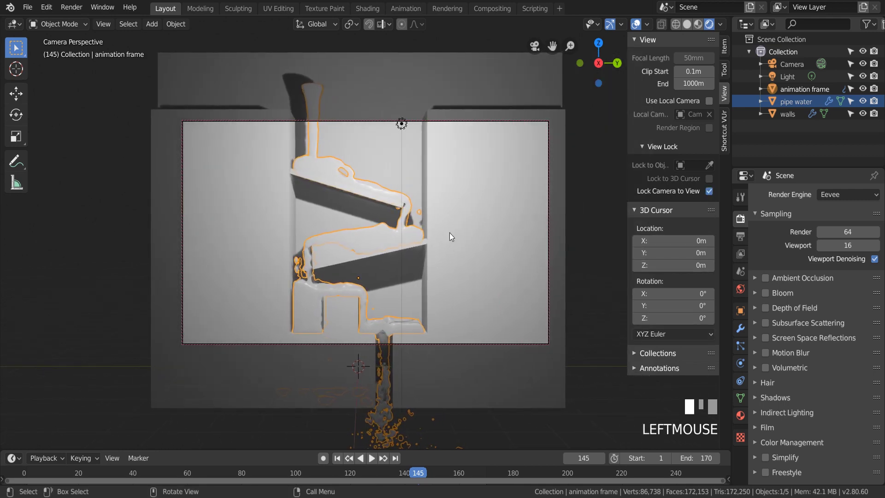
scroll(468, 249, up, 1)
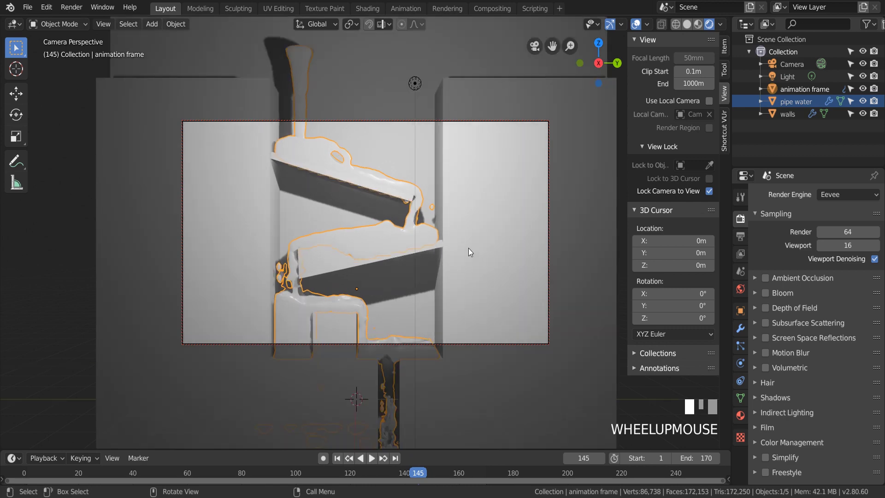
scroll(488, 192, down, 1)
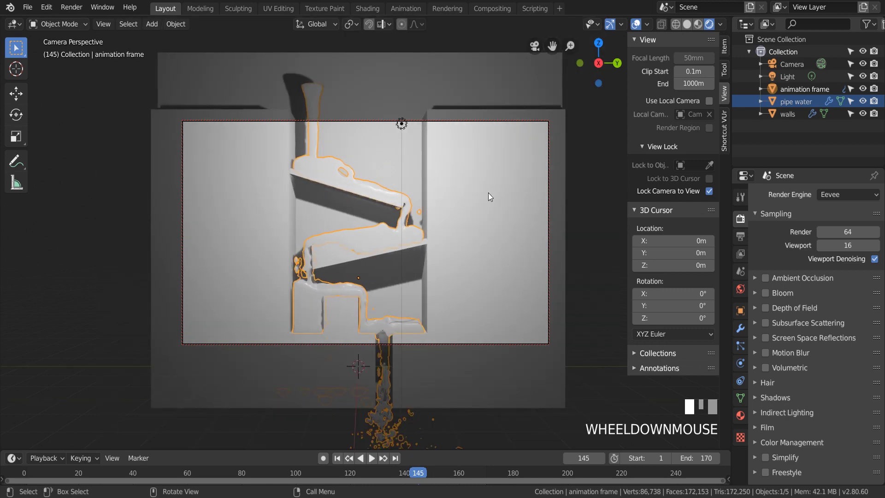
click(709, 191)
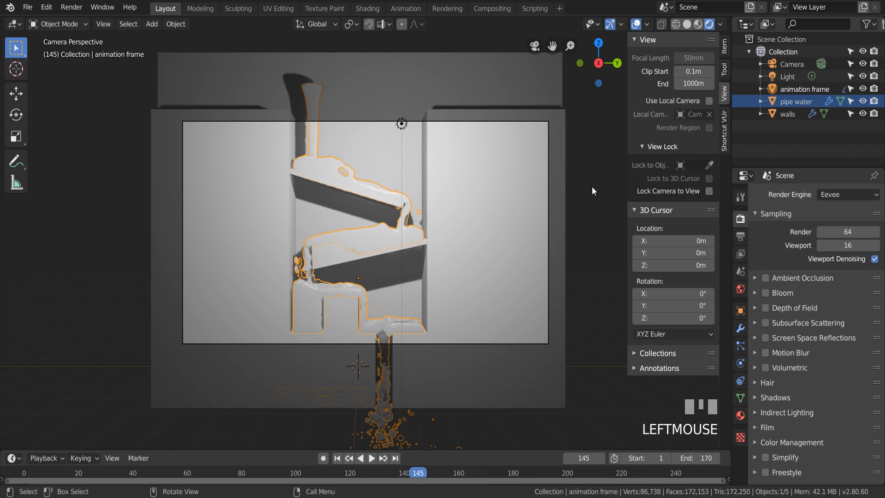
key(n)
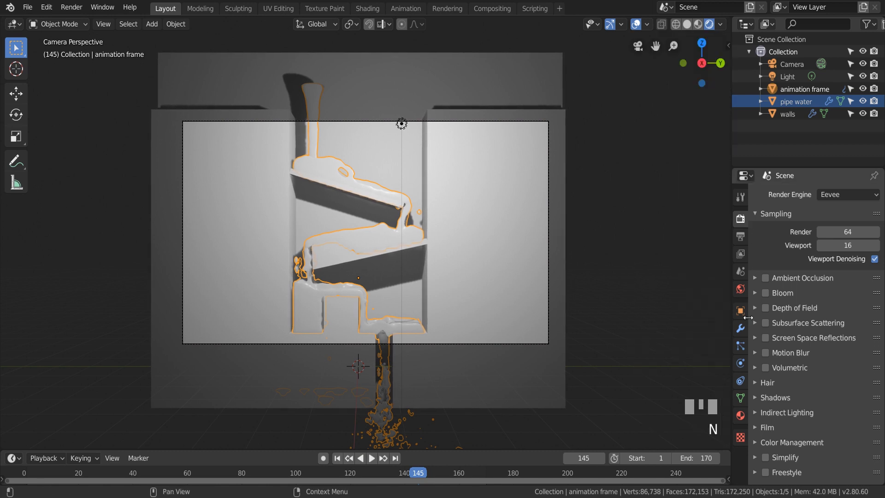
Use a Magic Texture as the world background color and set its scale to 1.
click(741, 289)
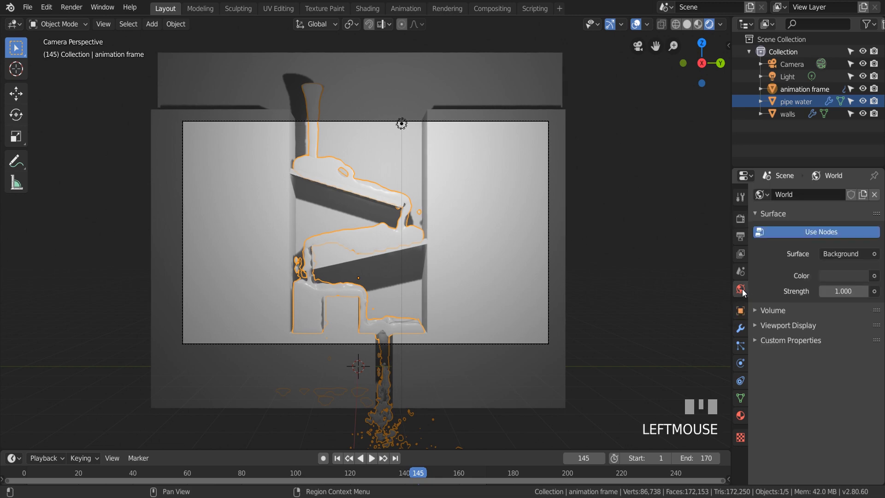
click(874, 276)
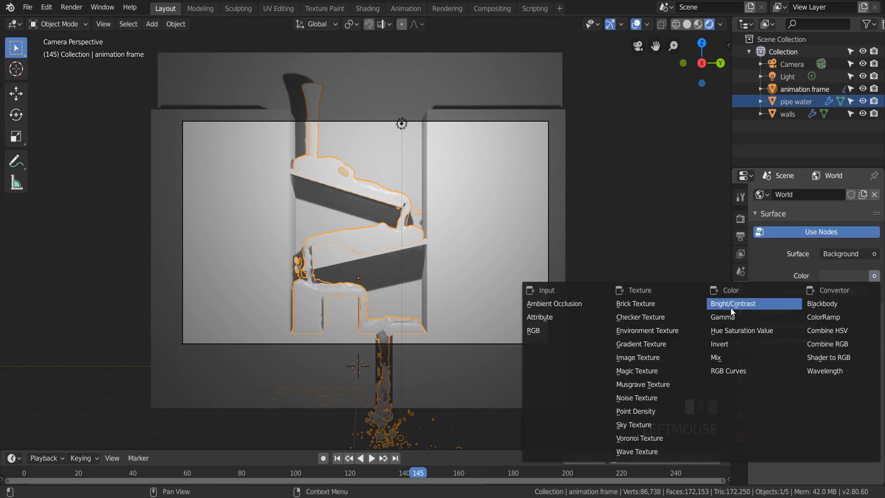
click(645, 371)
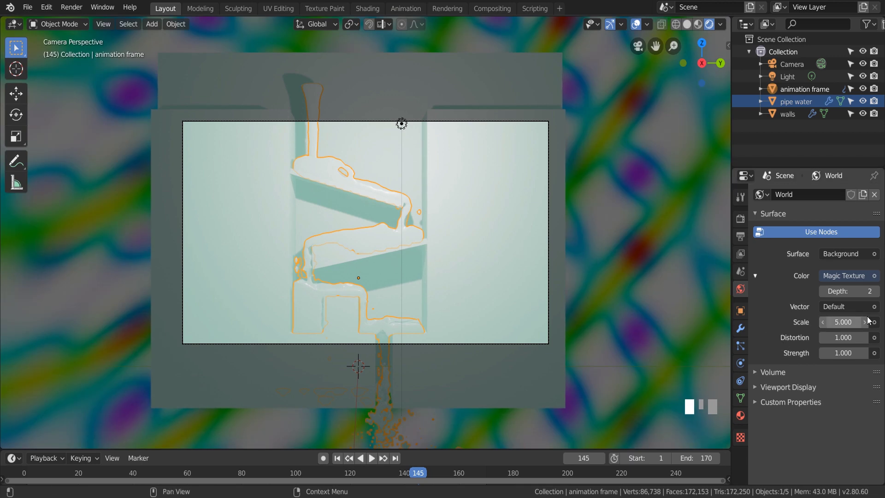
click(849, 321)
text(5.1)
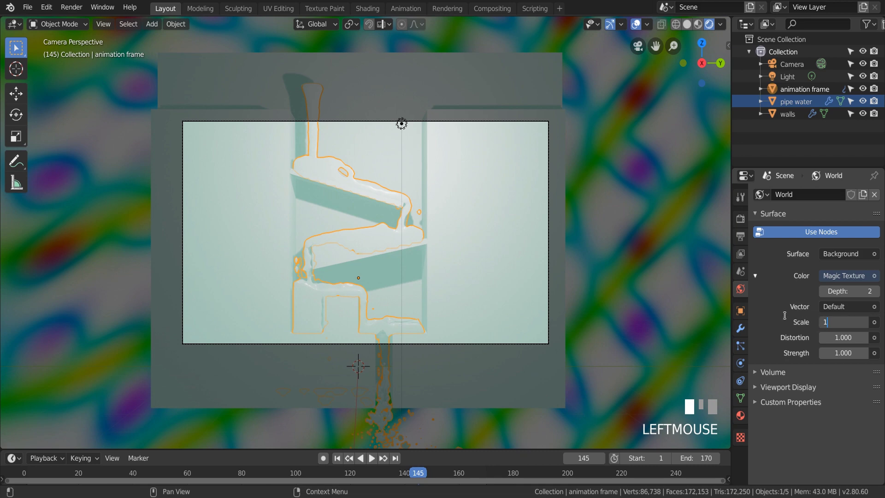
key(Return)
Give the water a new material with a Glossy BSDF surface and a roughness of 0.1.
scroll(413, 195, up, 1)
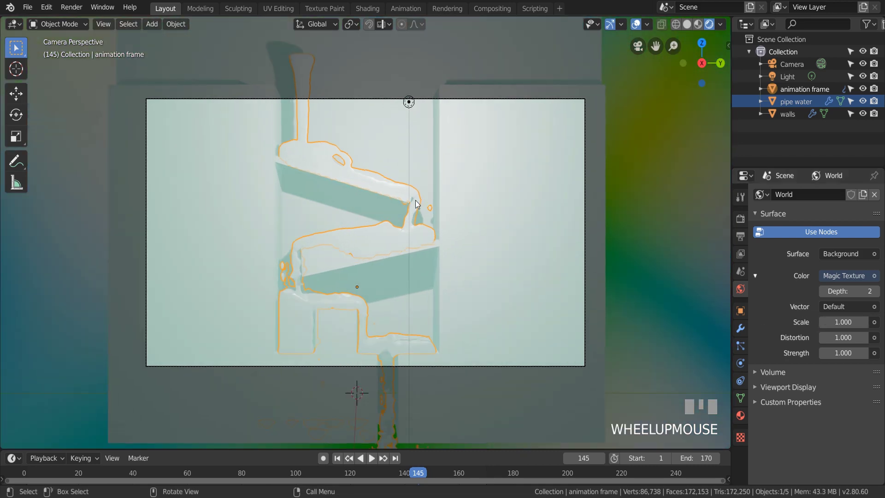
middle_drag(416, 200, 400, 213)
scroll(348, 214, up, 4)
scroll(596, 252, down, 1)
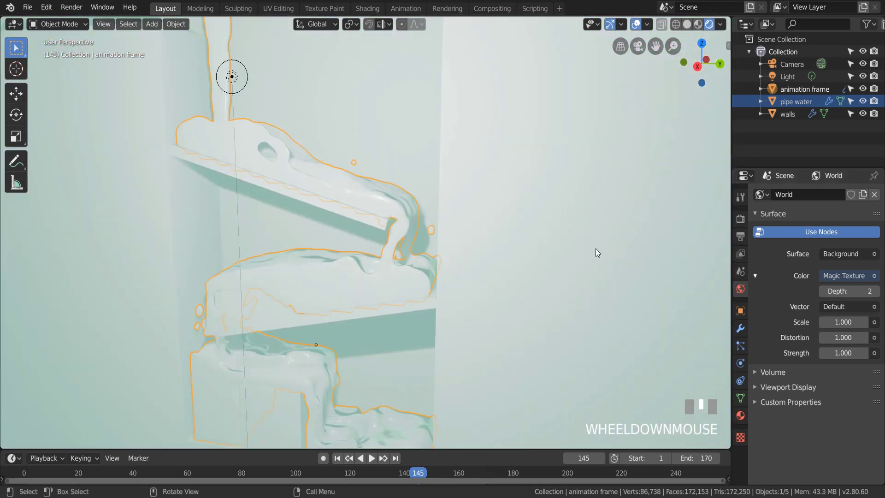
click(743, 413)
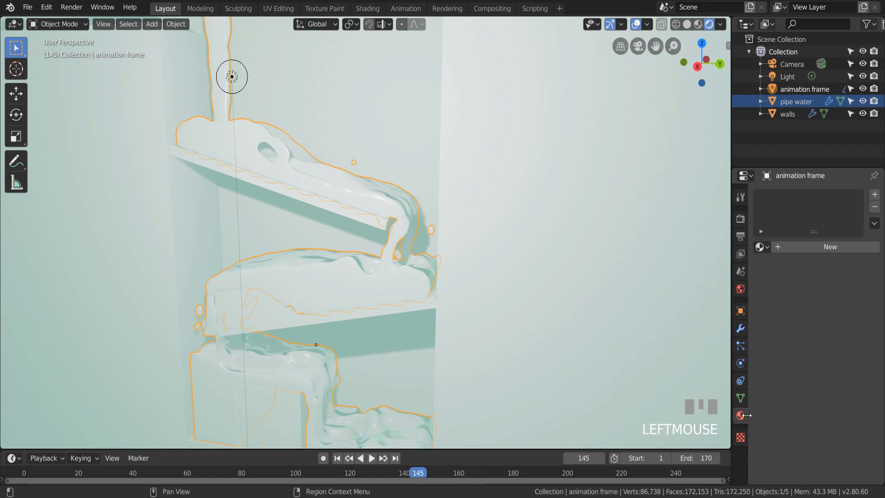
click(839, 251)
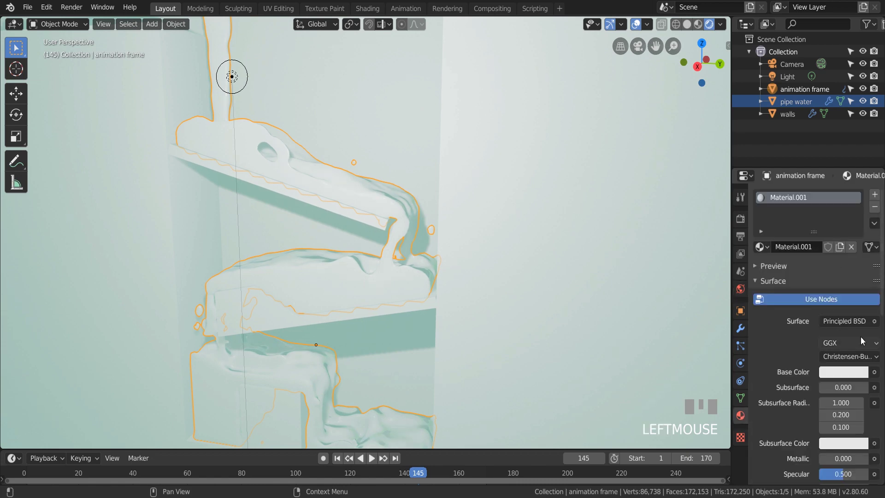
click(855, 321)
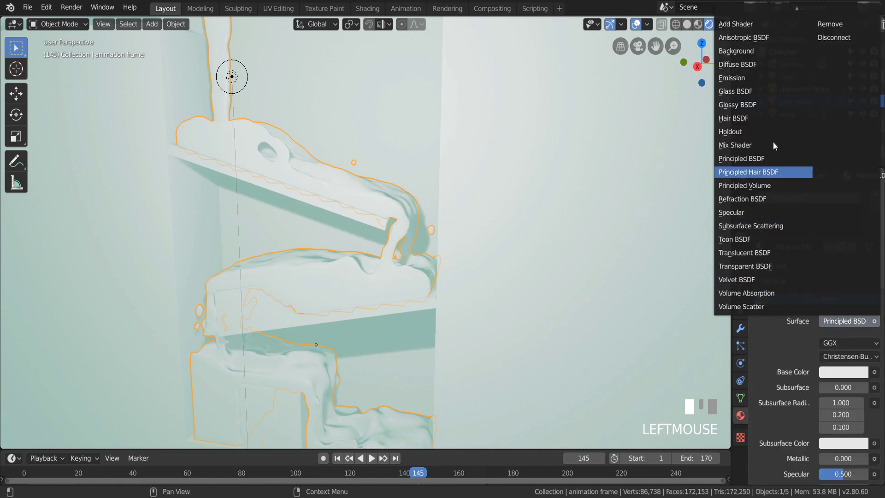
click(753, 102)
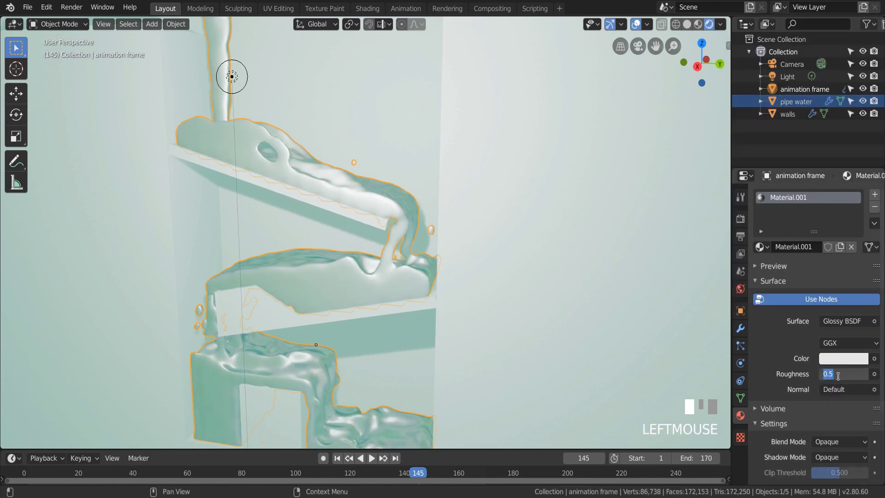
text(.1)
click(766, 363)
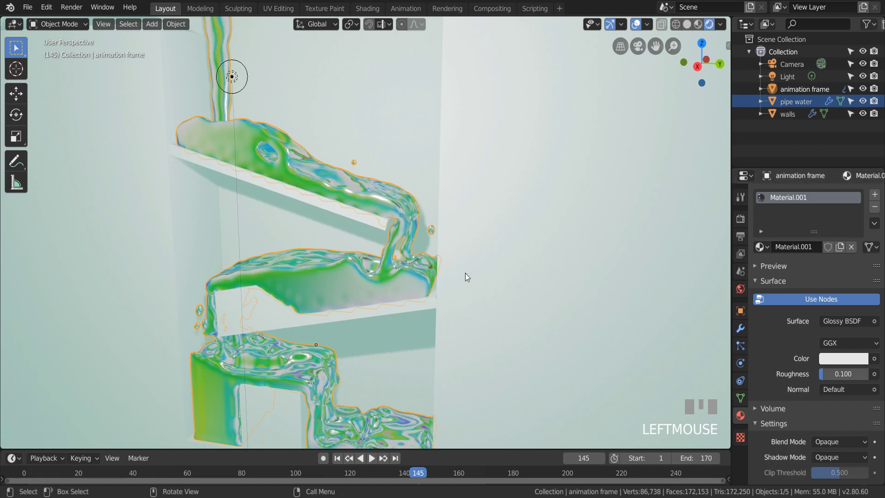
Play the animation from frame 145 to examine the glossy water up close, stopping at frame 158.
mouse_move(335, 264)
middle_down()
mouse_move(372, 272)
mouse_move(341, 282)
mouse_move(305, 258)
mouse_move(339, 255)
middle_up()
scroll(425, 303, down, 3)
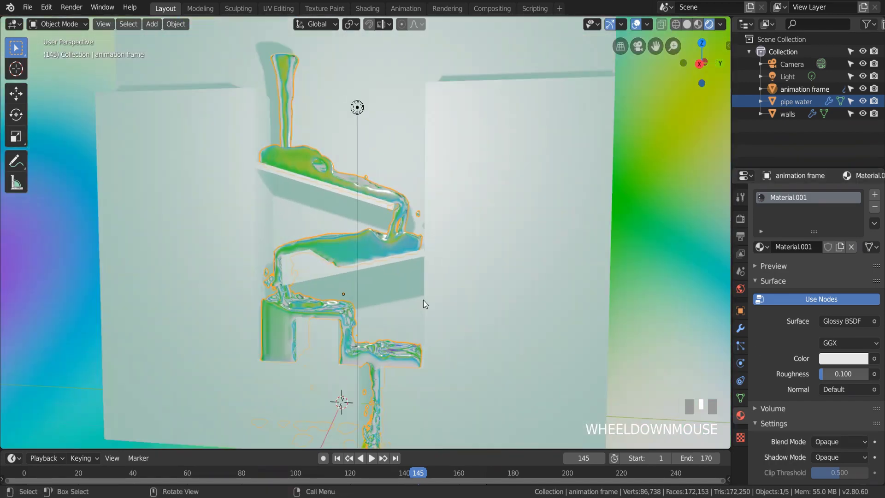
click(373, 458)
scroll(371, 292, up, 5)
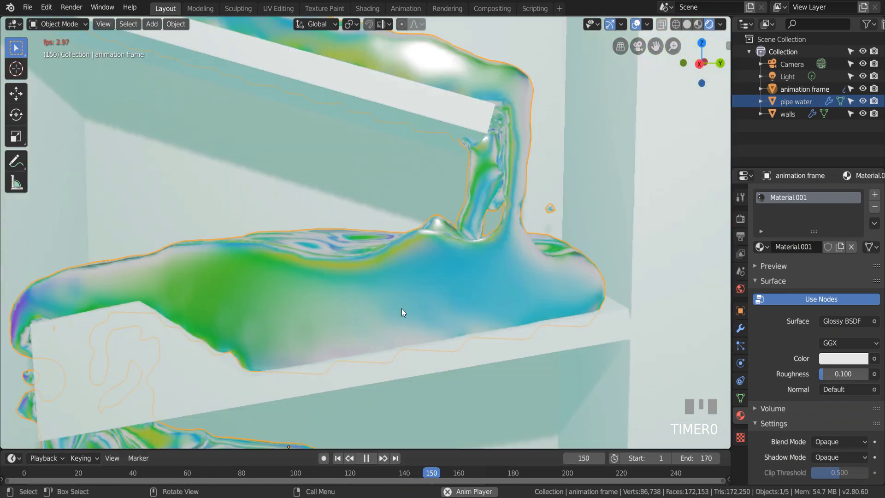
click(367, 458)
Tint the water material's glossy color light violet, with hue 0.696, saturation 0.335 and value 0.856, and check it on the whole scene.
click(851, 361)
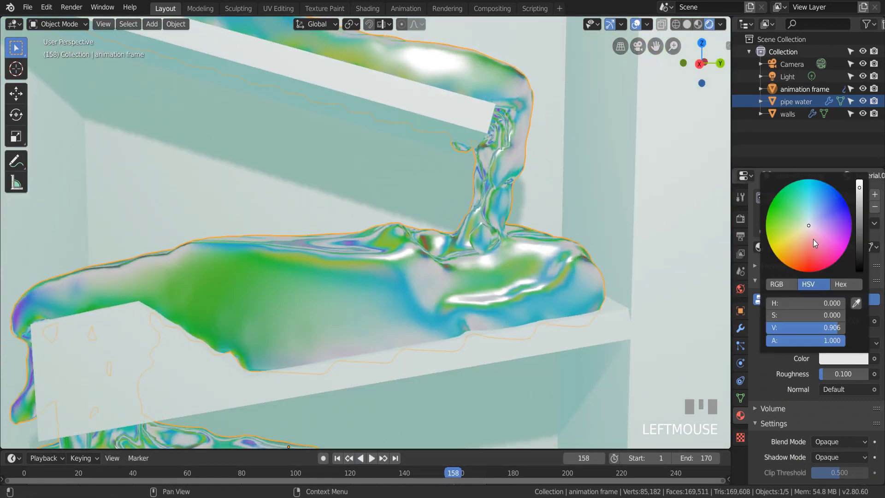
click(821, 219)
scroll(471, 242, down, 5)
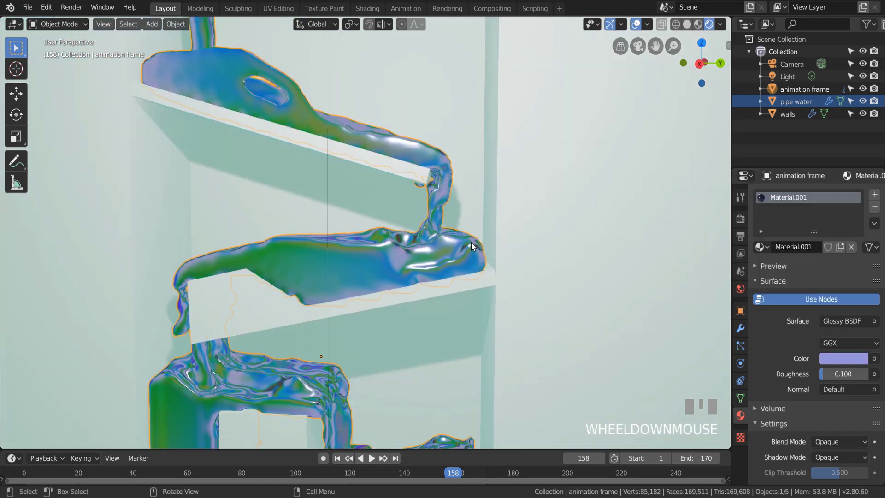
click(846, 364)
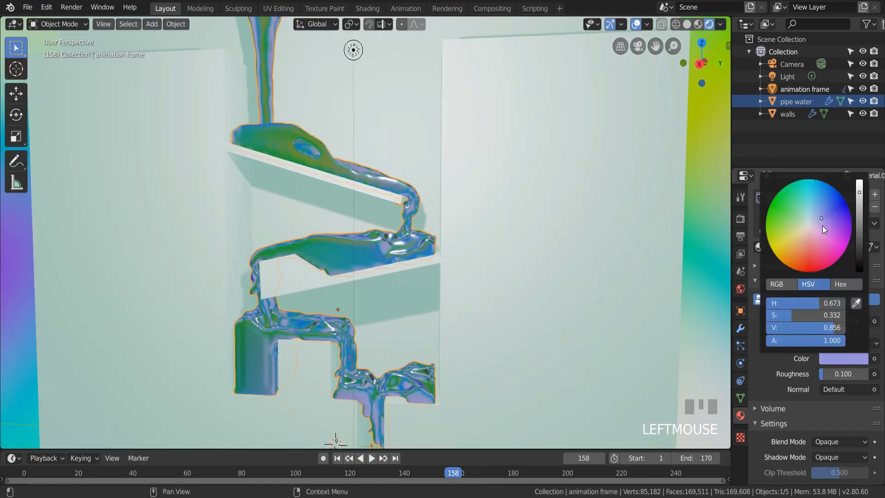
mouse_move(824, 227)
mouse_down()
mouse_move(812, 246)
mouse_move(792, 213)
mouse_move(837, 210)
mouse_move(823, 218)
mouse_up()
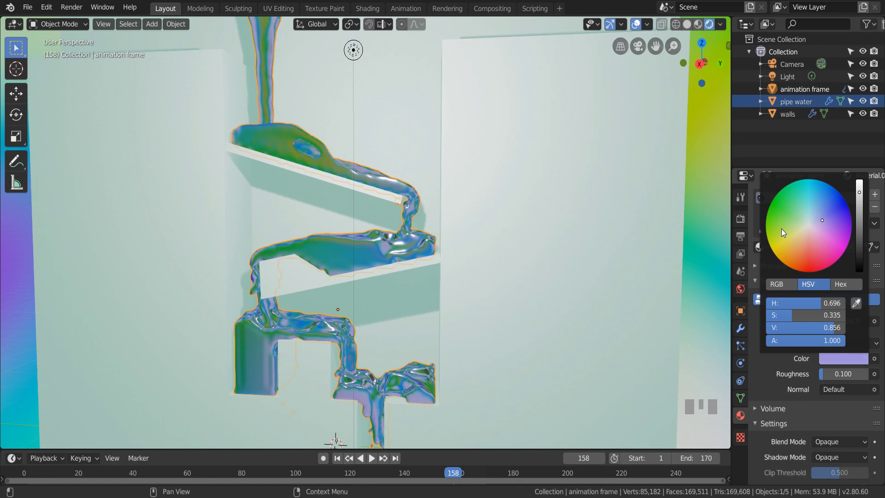
scroll(436, 263, down, 3)
middle_drag(494, 217, 481, 231)
scroll(480, 232, up, 3)
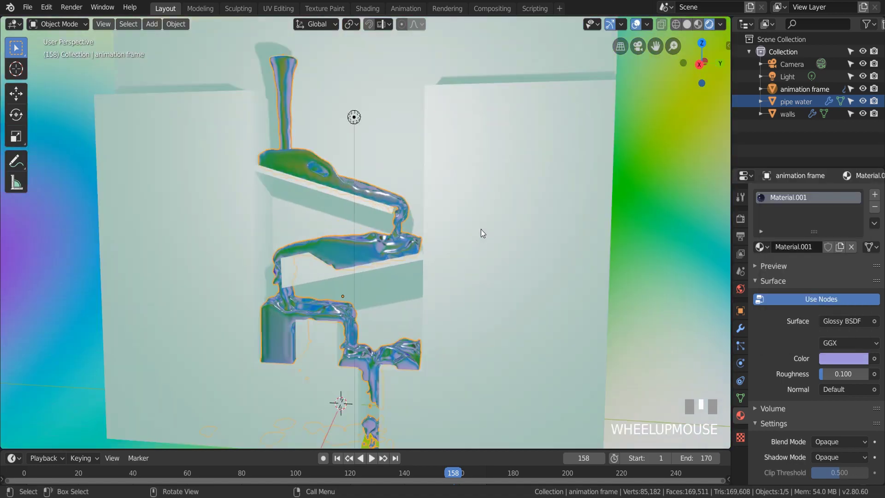
Tint the walls material's base color light green from the camera view and preview it by playing the animation, stopping at frame 71.
scroll(487, 233, up, 3)
scroll(502, 243, down, 5)
scroll(503, 237, up, 3)
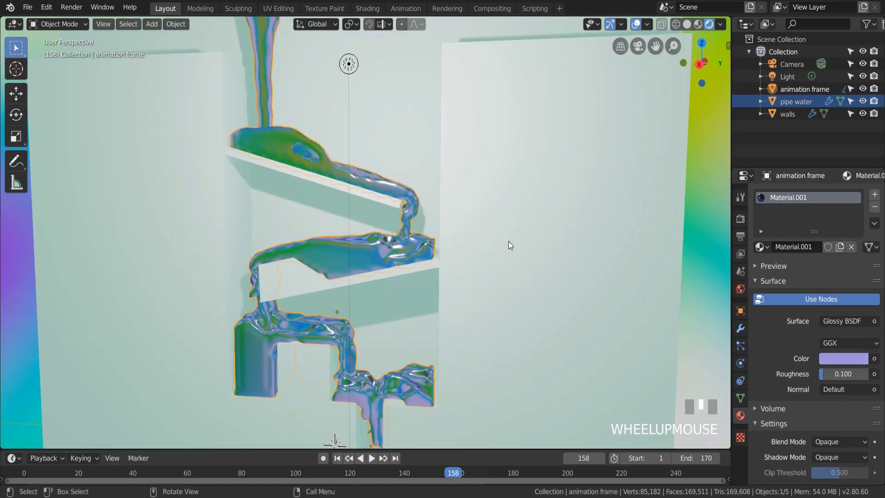
key(KP_0)
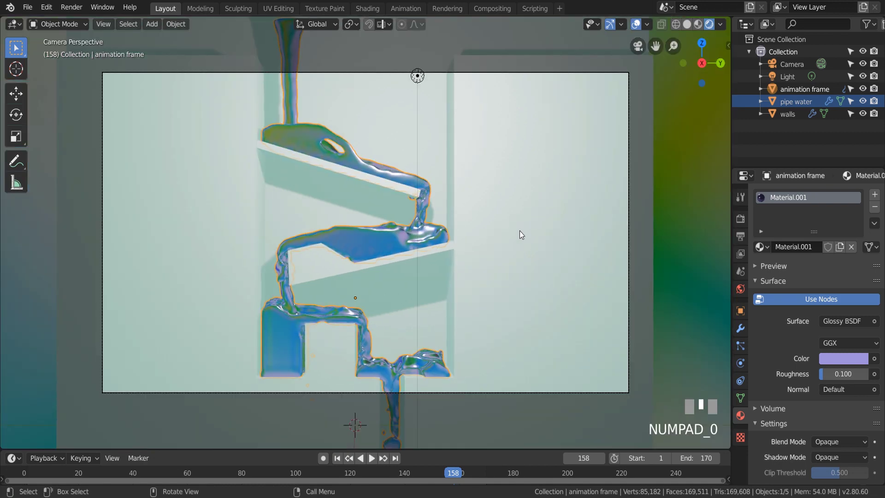
click(522, 211)
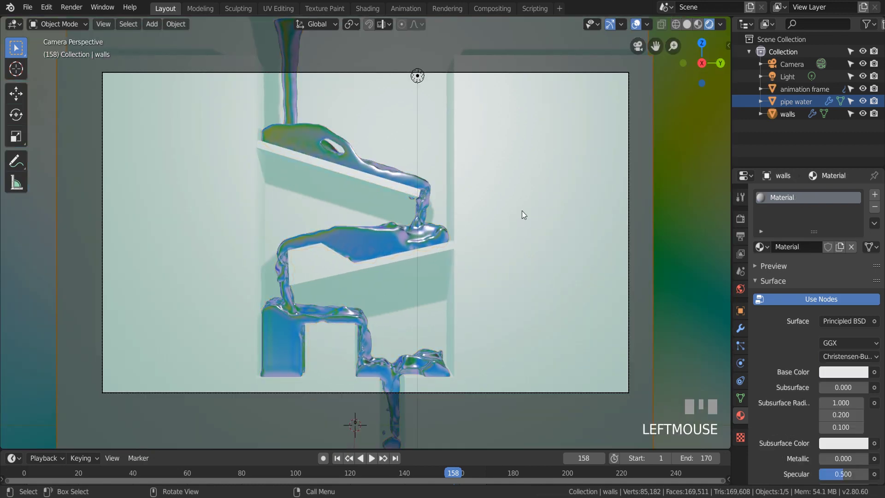
click(848, 377)
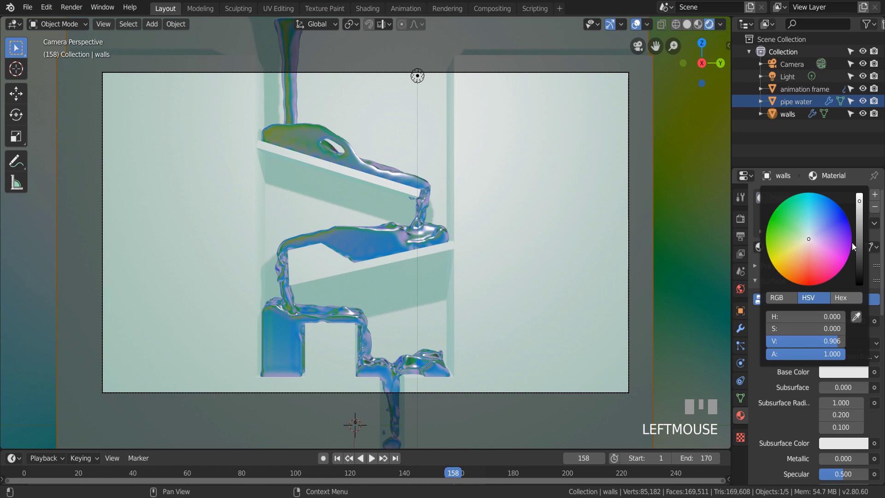
click(792, 239)
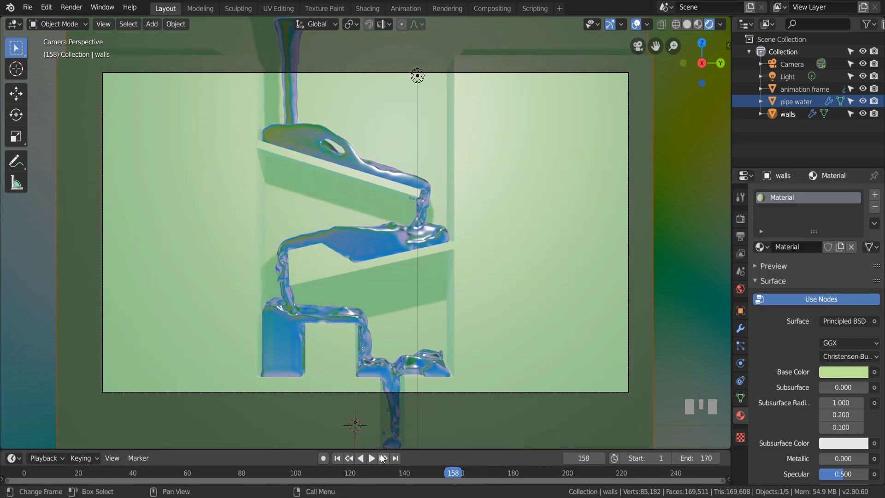
click(372, 458)
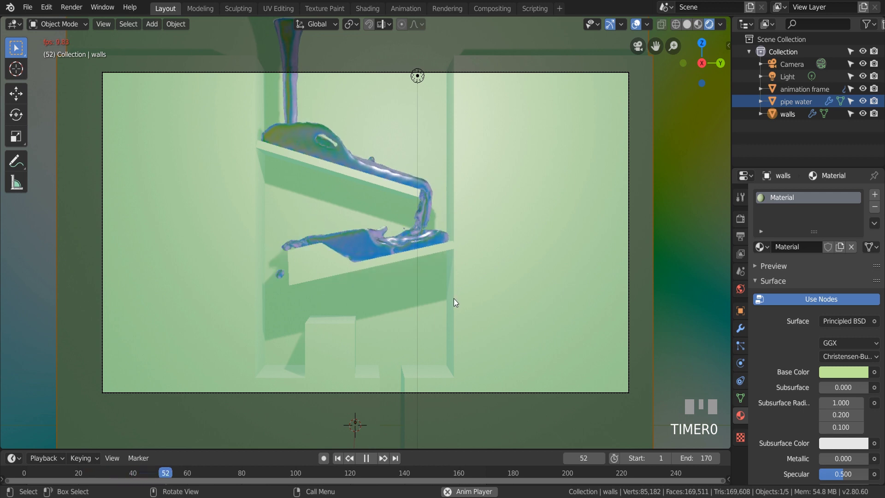
click(366, 458)
Move the point light about -0.88 m along the global Y axis, toward the middle of the camera frame.
click(418, 76)
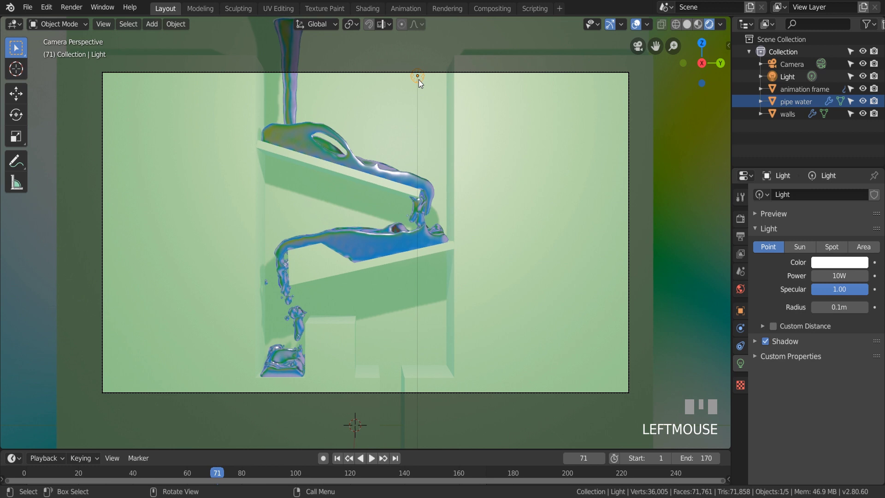
key(g)
key(y)
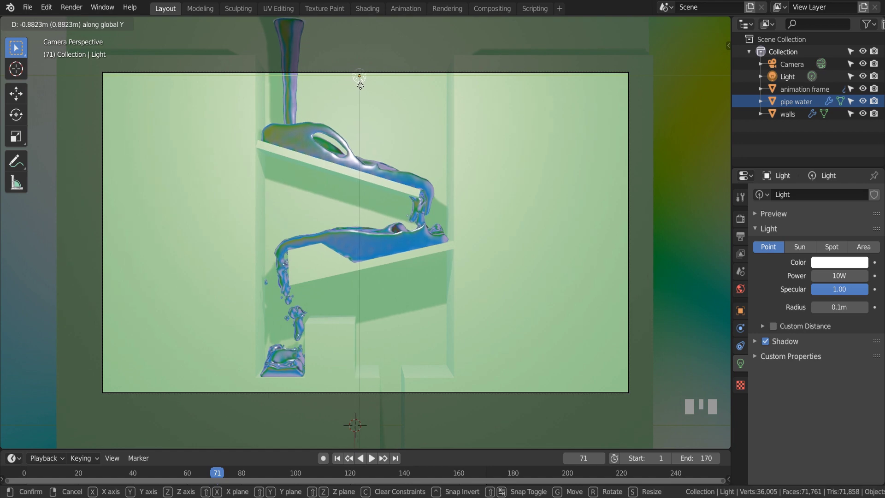
click(361, 86)
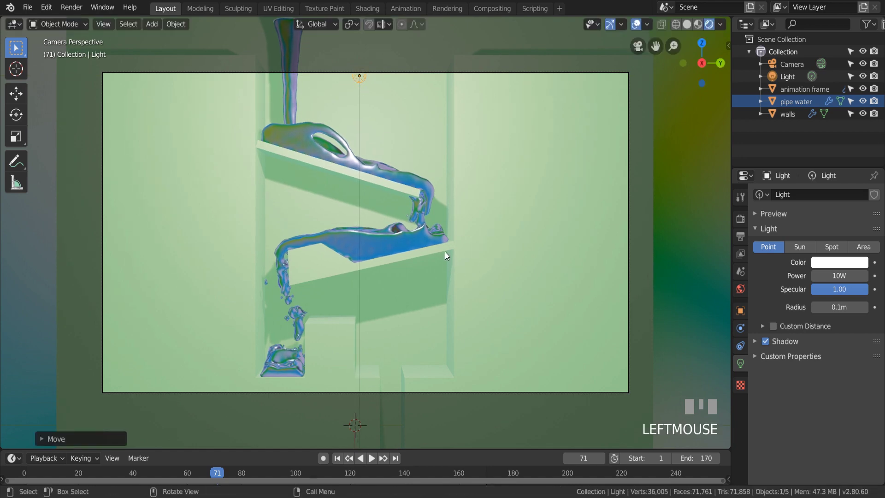